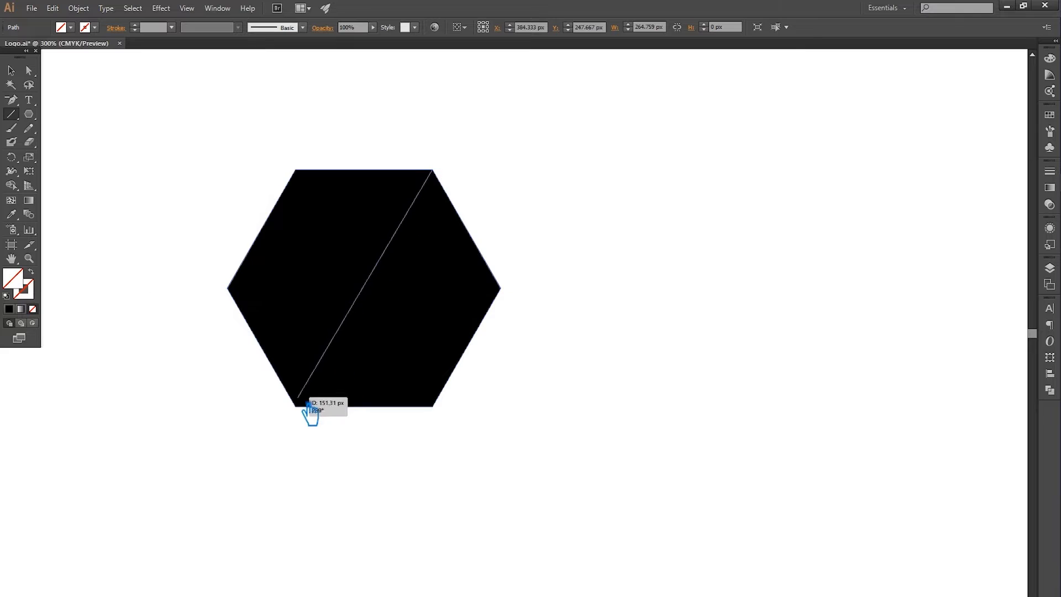
# - Lengthen the first diagonal past the hexagon's corners, and draw the opposite diagonal from upper-left to lower-right corner, extended past both corners
pyautogui.click(11, 71)
pyautogui.moveTo(433, 408); pyautogui.dragTo(495, 501)
pyautogui.click(12, 114)
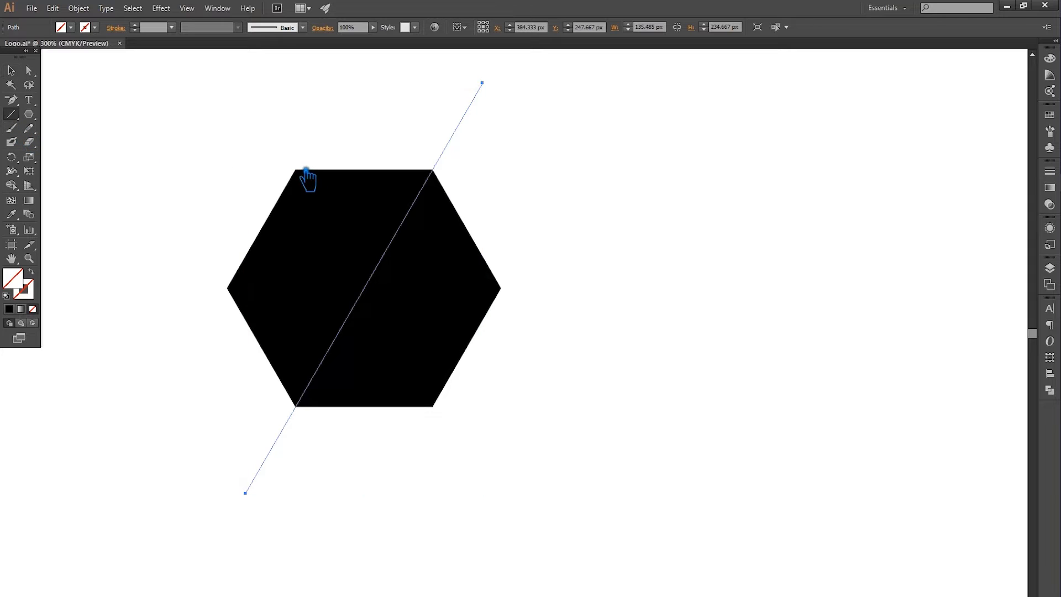
pyautogui.moveTo(296, 170); pyautogui.dragTo(410, 382)
pyautogui.hotkey('ctrl', 'z')
pyautogui.moveTo(296, 170); pyautogui.dragTo(432, 406)
pyautogui.click(13, 71)
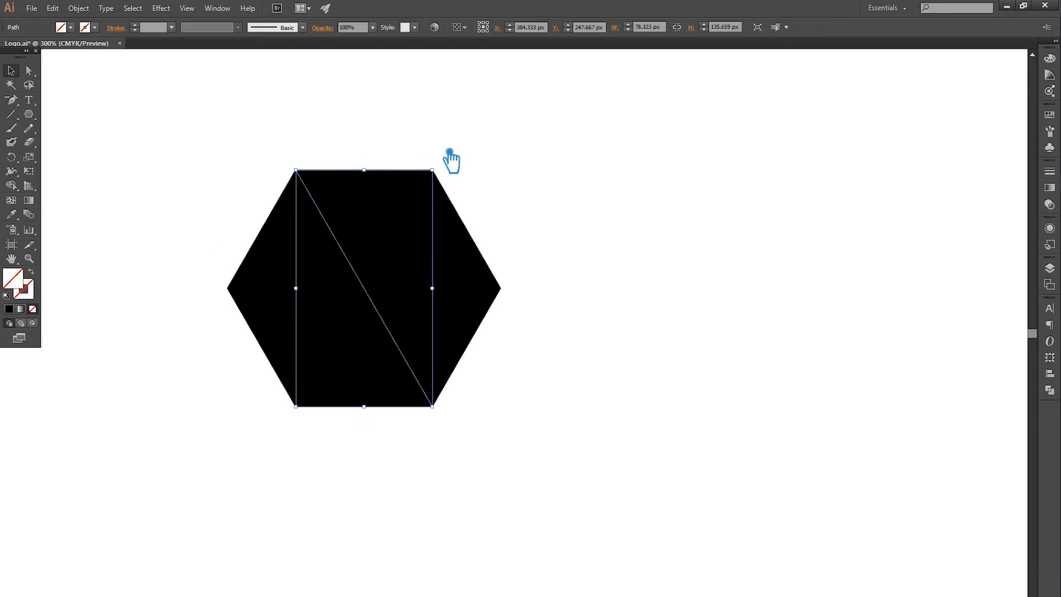
pyautogui.moveTo(432, 169); pyautogui.dragTo(490, 130)
# - Rotate the hexagon together with its three crossing lines 90° clockwise so a corner points up
pyautogui.moveTo(566, 479); pyautogui.dragTo(152, 177)
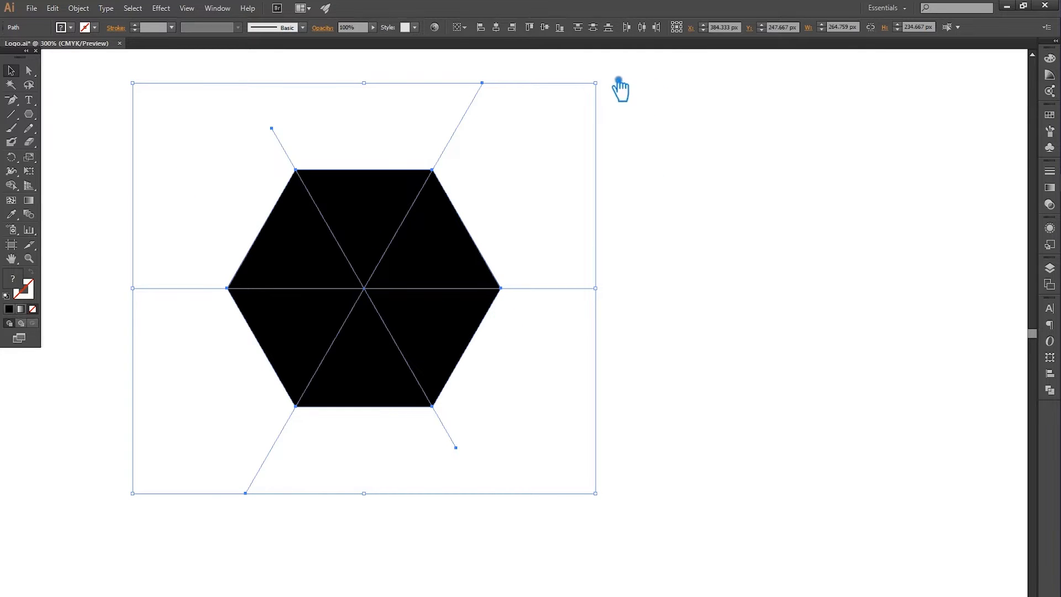
pyautogui.moveTo(610, 83); pyautogui.dragTo(581, 457)
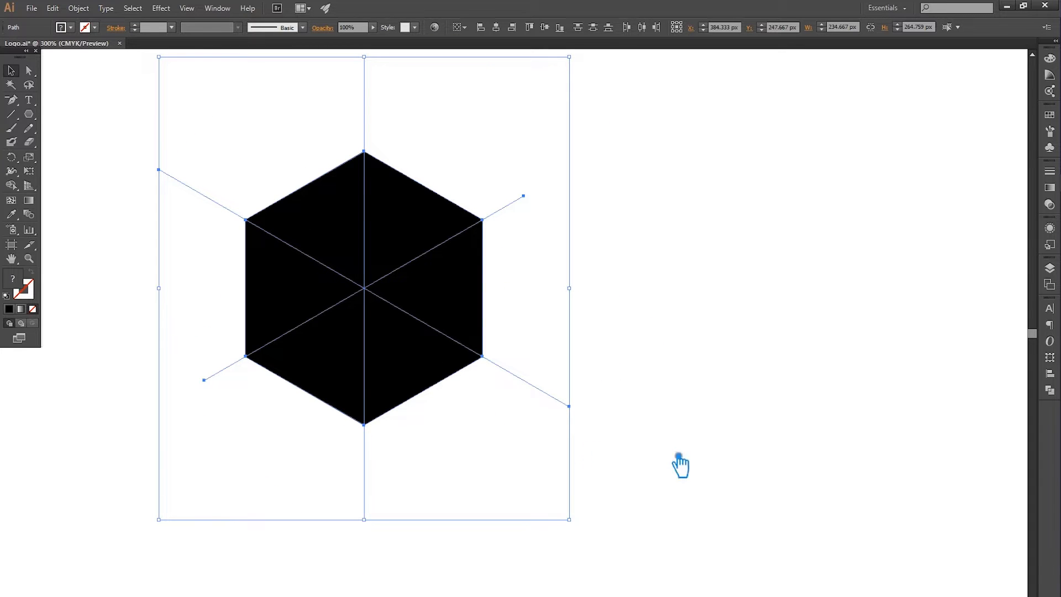
# - Divide the hexagon along the three lines with Pathfinder and ungroup the resulting triangles
pyautogui.click(1049, 390)
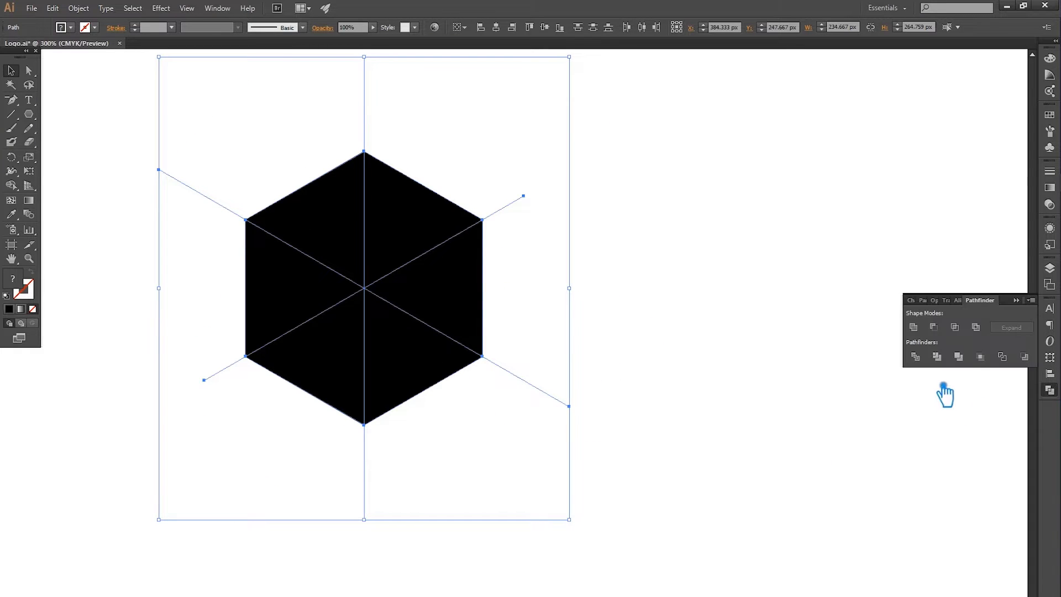
pyautogui.click(917, 357)
pyautogui.click(536, 307)
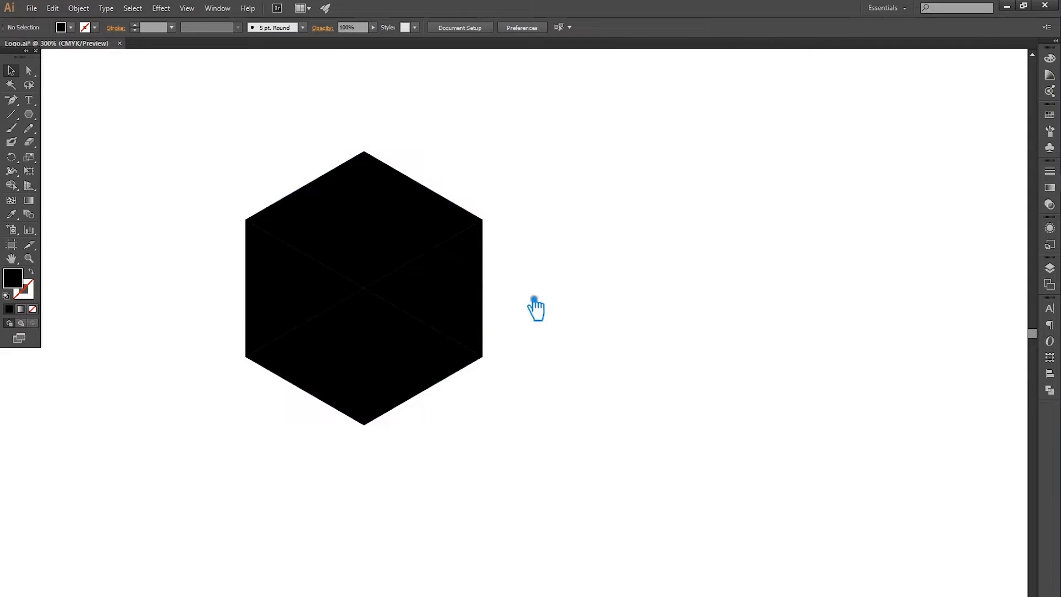
pyautogui.rightClick(469, 289)
pyautogui.click(518, 351)
pyautogui.click(670, 334)
# - Unite the two left-hand triangles into the cube's left face and the two right-hand triangles into its right face
pyautogui.click(334, 372)
pyautogui.keyDown('shift'); pyautogui.click(290, 280); pyautogui.keyUp('shift')
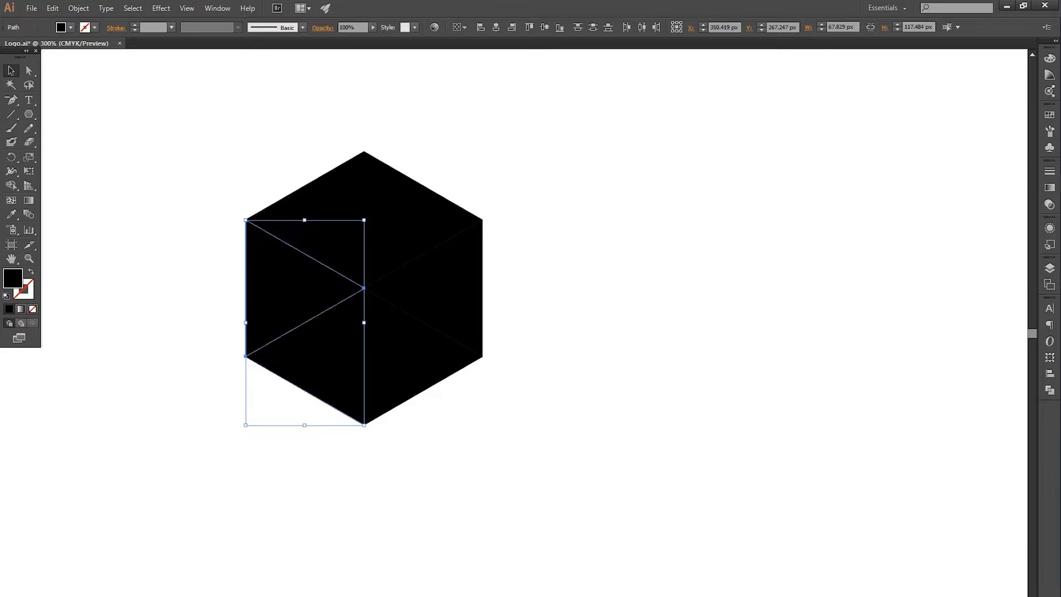
pyautogui.click(1049, 391)
pyautogui.click(478, 348)
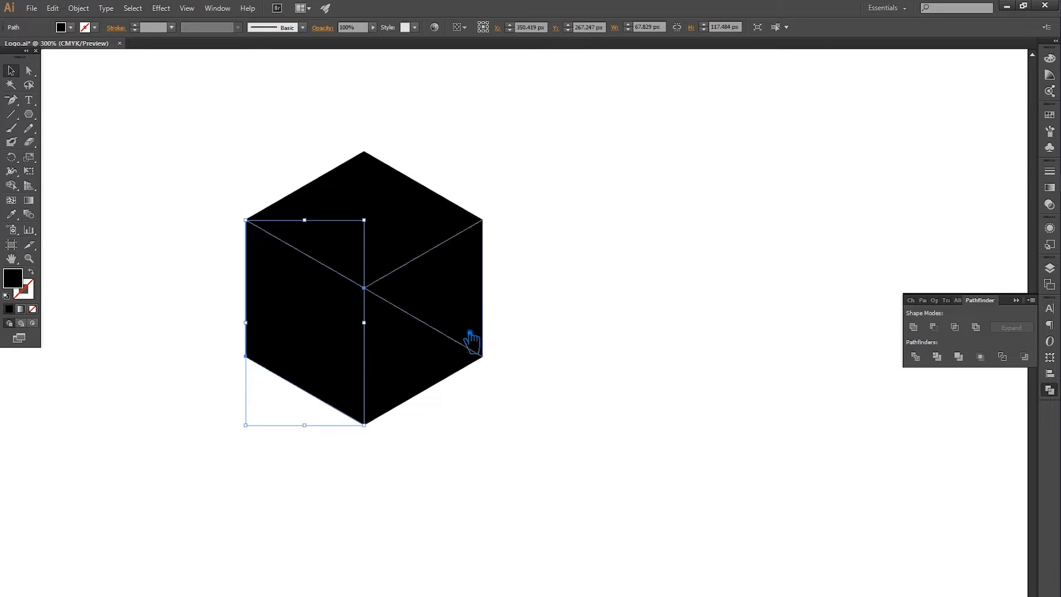
pyautogui.keyDown('shift'); pyautogui.click(417, 364); pyautogui.keyUp('shift')
pyautogui.click(935, 357)
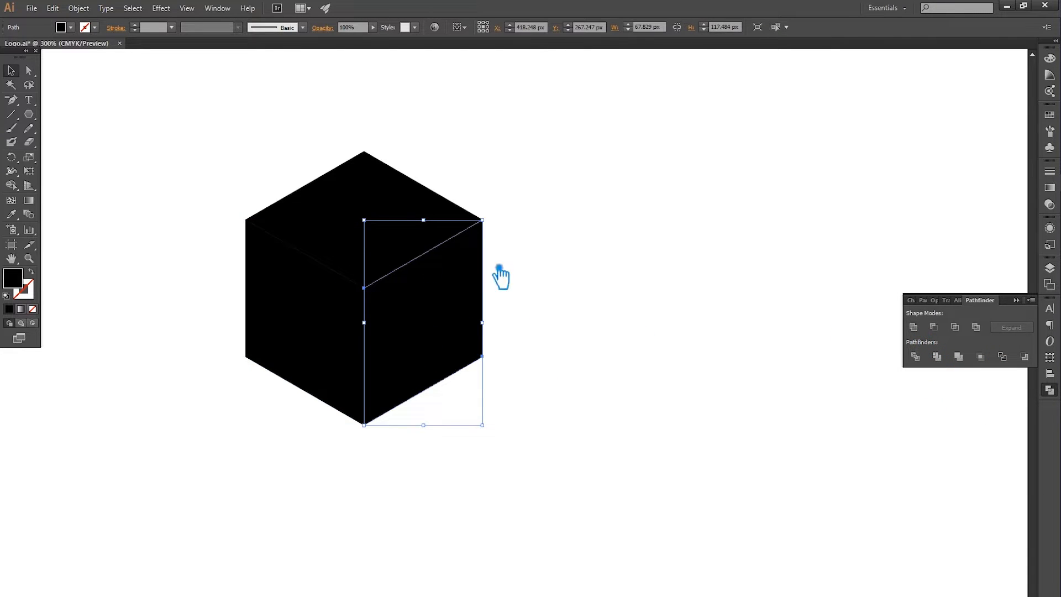
# - Unite the two remaining upper triangles into the cube's top face
pyautogui.click(330, 232)
pyautogui.keyDown('shift'); pyautogui.click(413, 223); pyautogui.keyUp('shift')
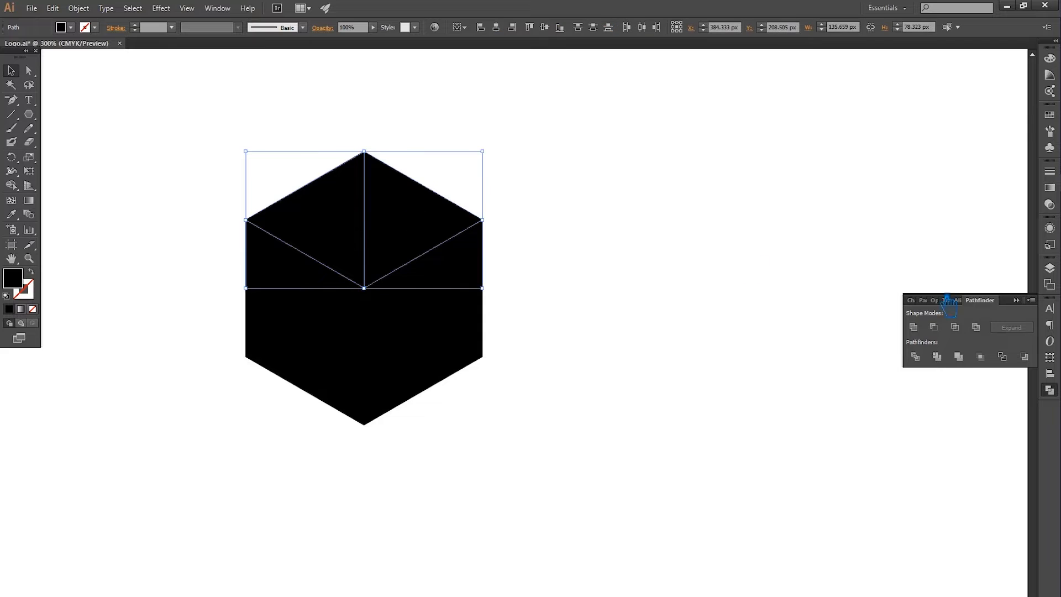
pyautogui.click(914, 326)
pyautogui.click(845, 307)
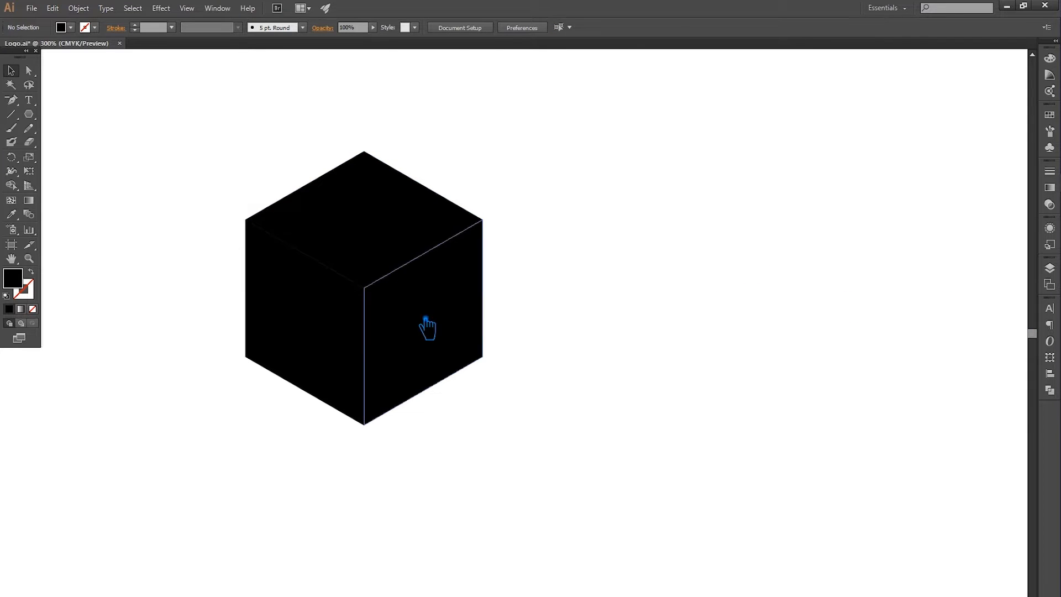
# - Fill the cube's top face with a dark grey and select the left side face
pyautogui.click(434, 337)
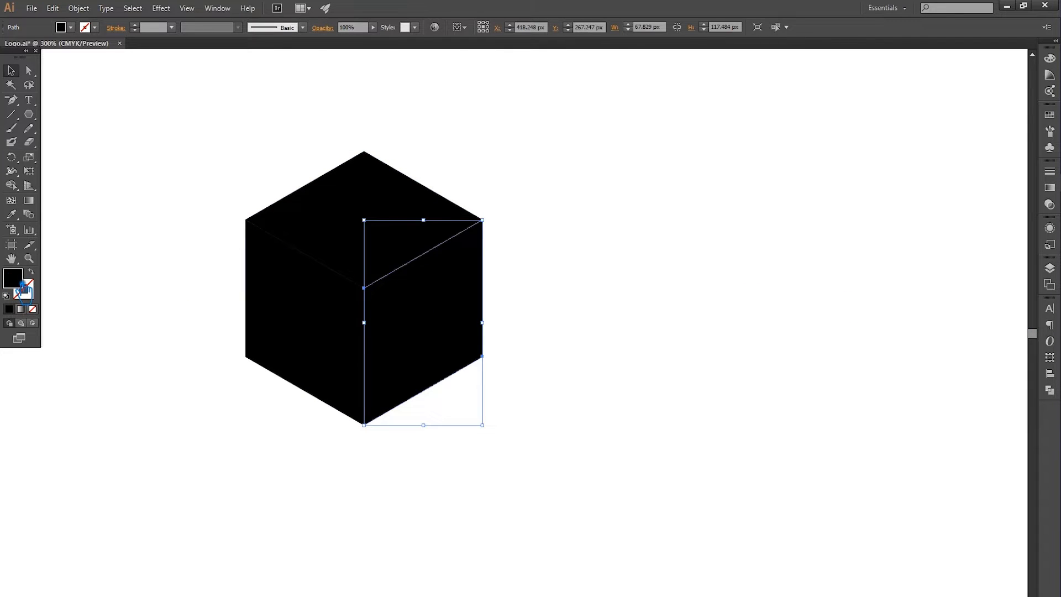
pyautogui.click(356, 237)
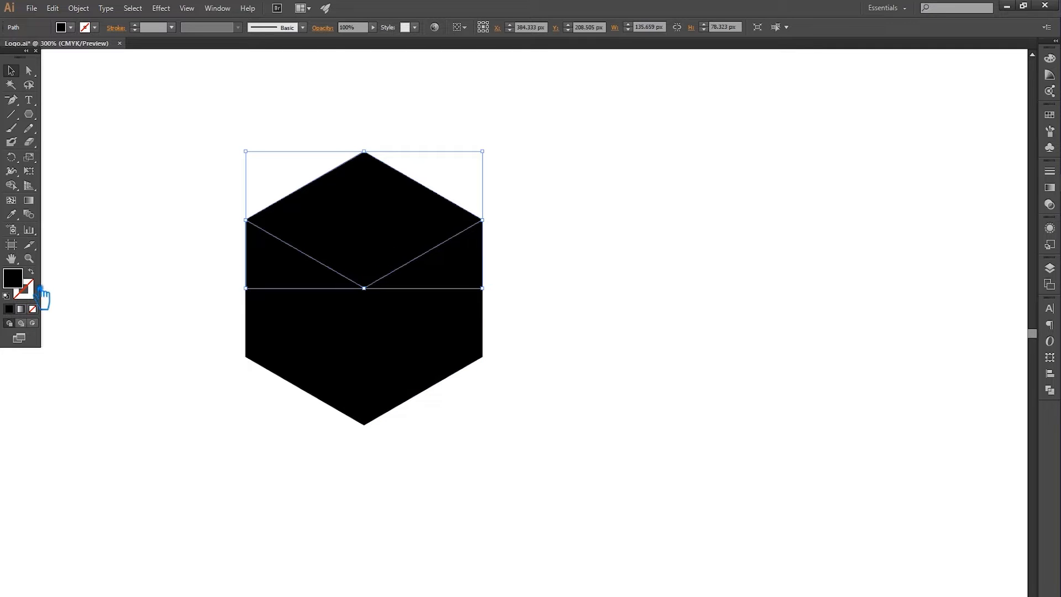
pyautogui.doubleClick(22, 285)
pyautogui.moveTo(573, 264); pyautogui.dragTo(556, 250)
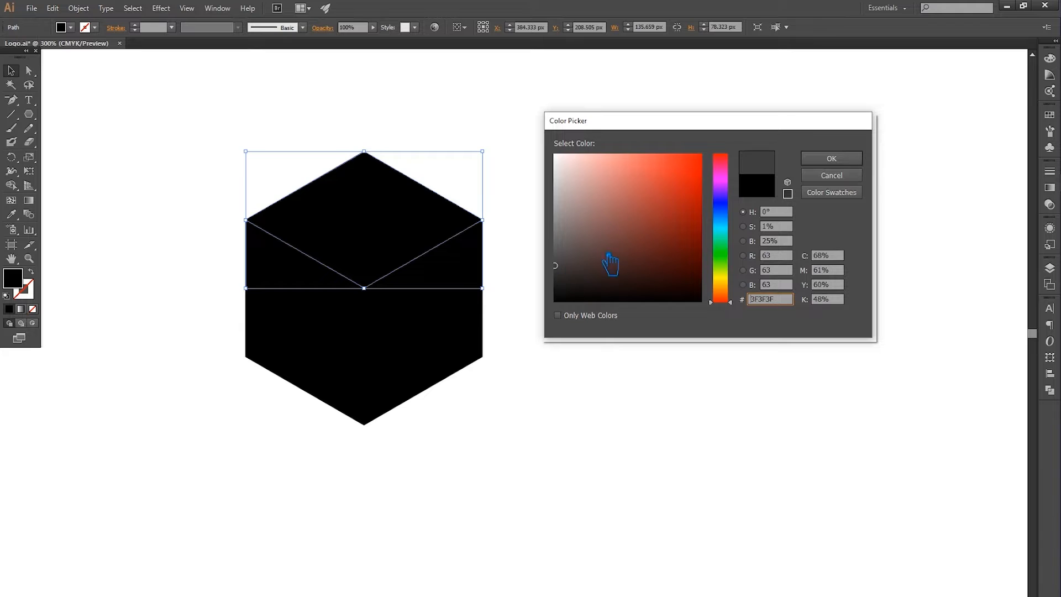
pyautogui.click(832, 159)
pyautogui.click(610, 347)
pyautogui.click(450, 337)
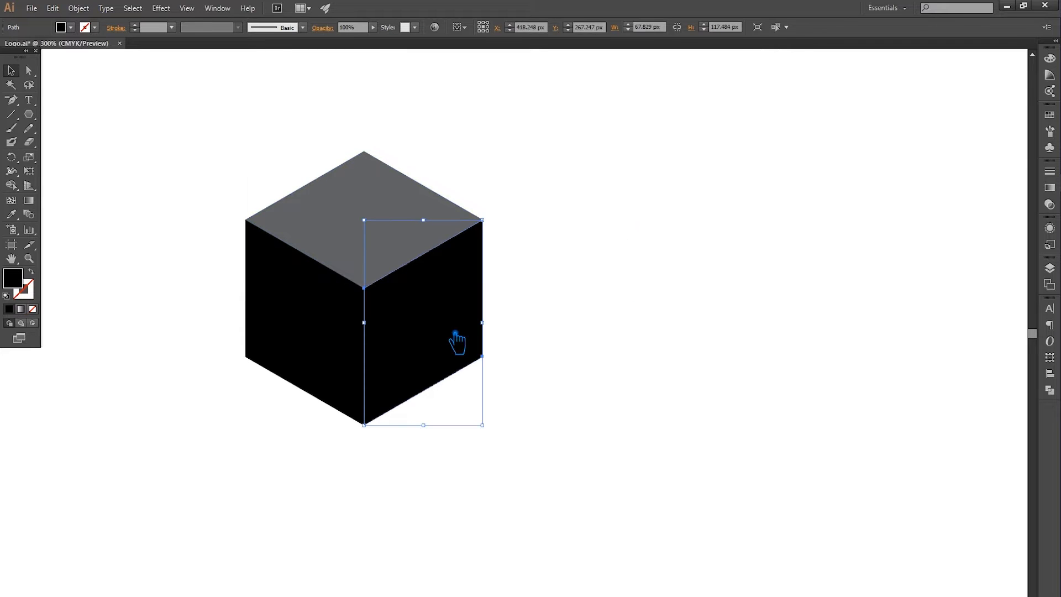
pyautogui.click(315, 292)
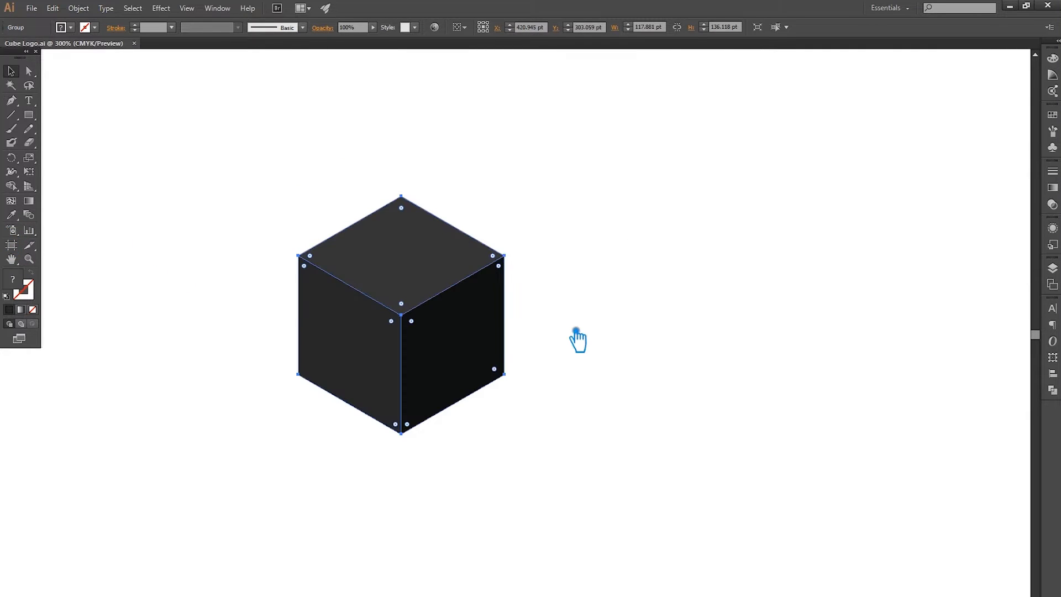
# - Scale the cube's copy about its centre to about 63 by 73 pt and unite its faces into a single hexagon
pyautogui.moveTo(516, 201); pyautogui.dragTo(471, 239)
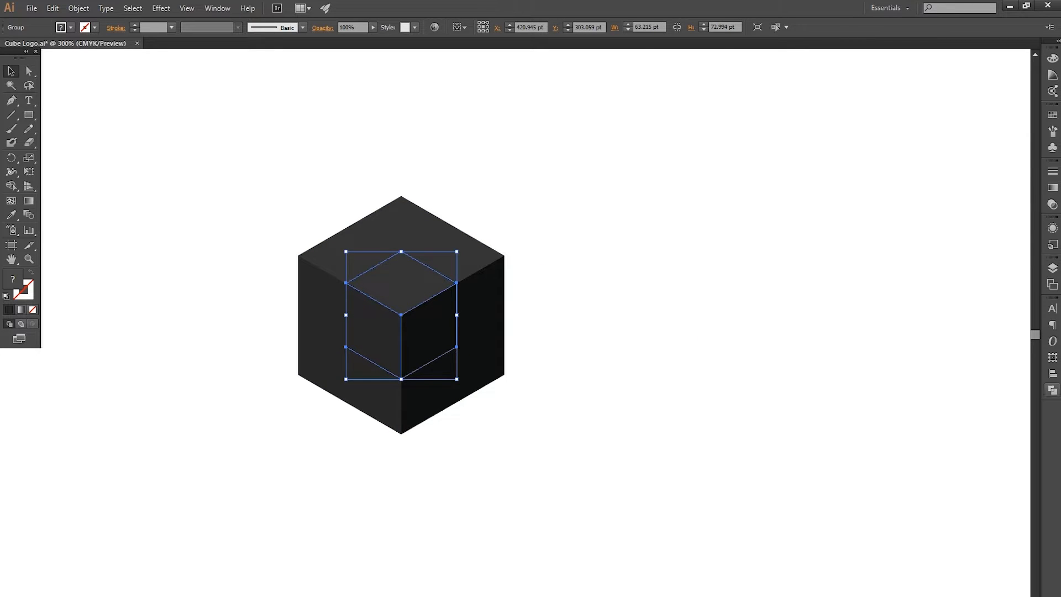
pyautogui.click(1054, 390)
pyautogui.click(917, 328)
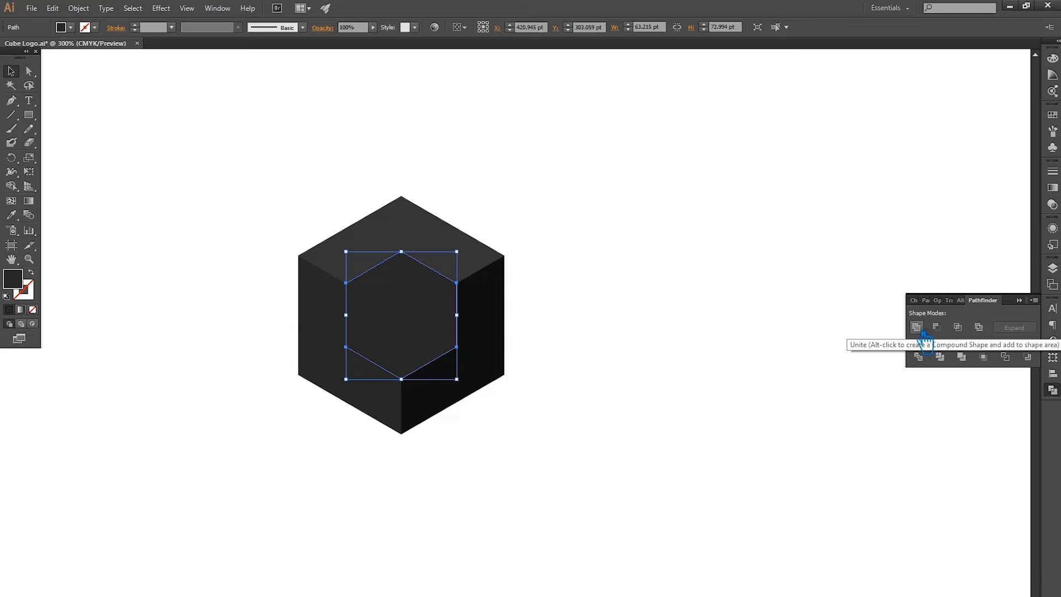
pyautogui.hotkey('ctrl', 'z')
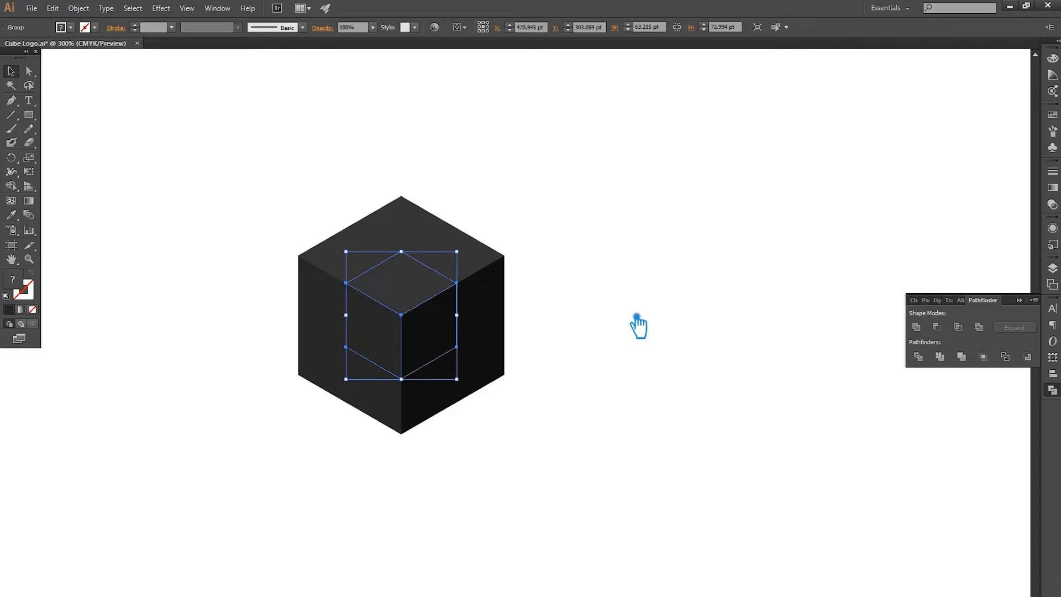
pyautogui.click(468, 290)
pyautogui.click(917, 327)
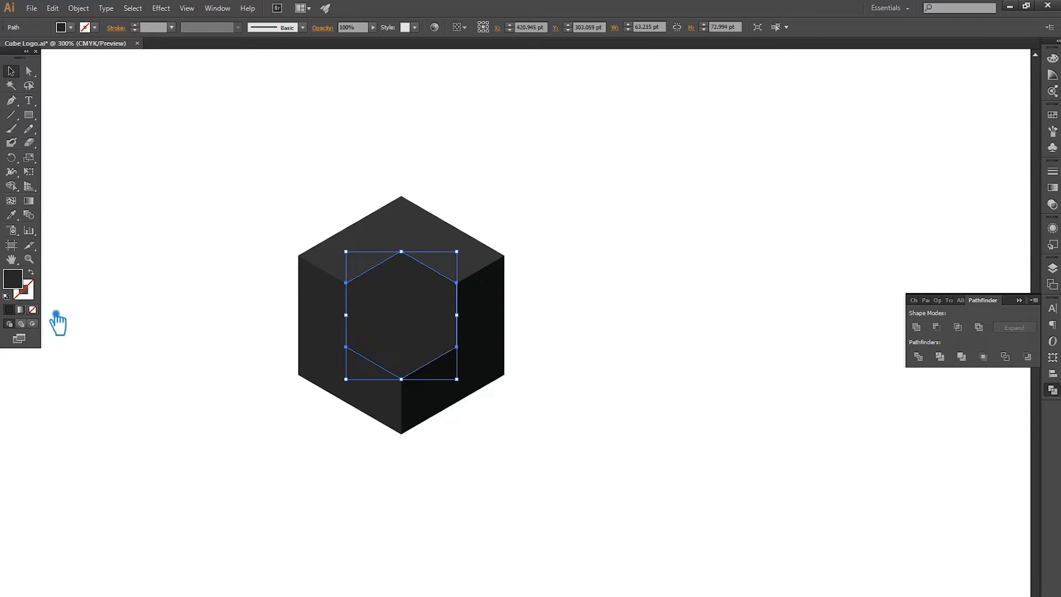
# - Turn the inner hexagon into an unfilled outline with a near-black 12 pt stroke
pyautogui.click(31, 272)
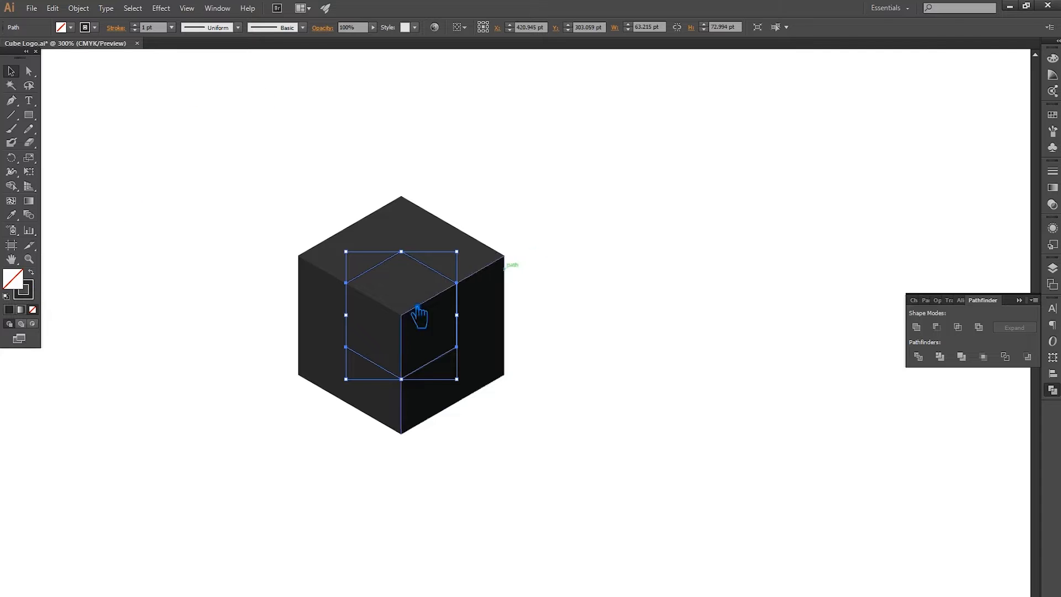
pyautogui.doubleClick(41, 300)
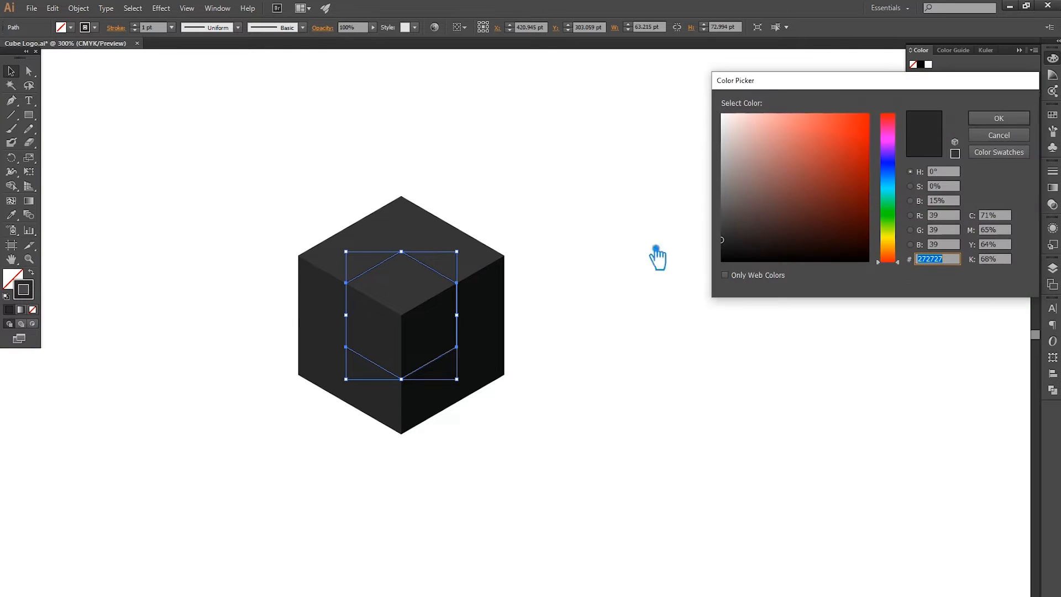
pyautogui.click(740, 252)
pyautogui.click(999, 118)
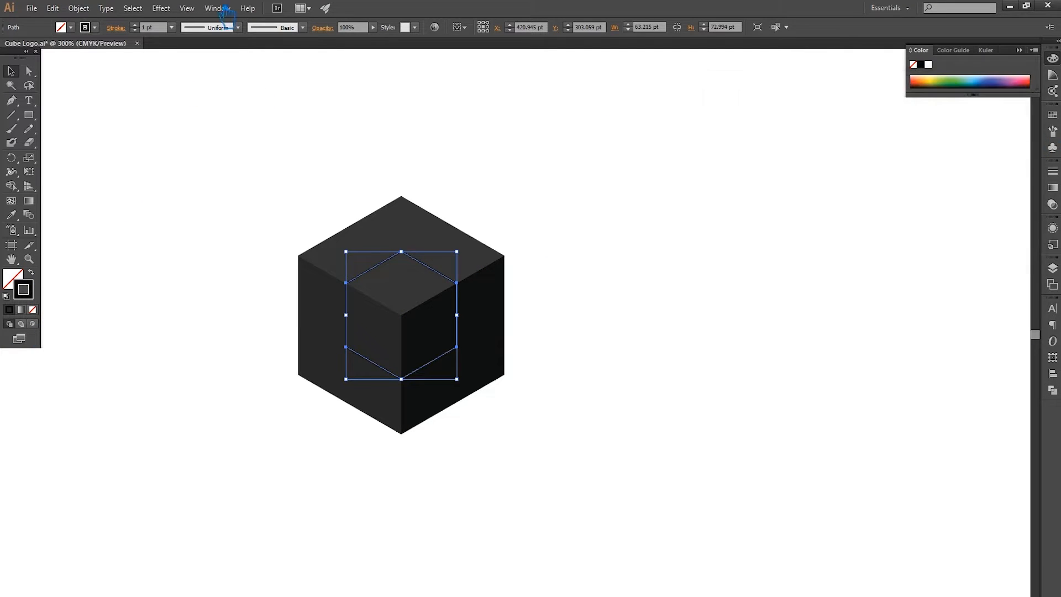
pyautogui.scroll(11, 150, 28)
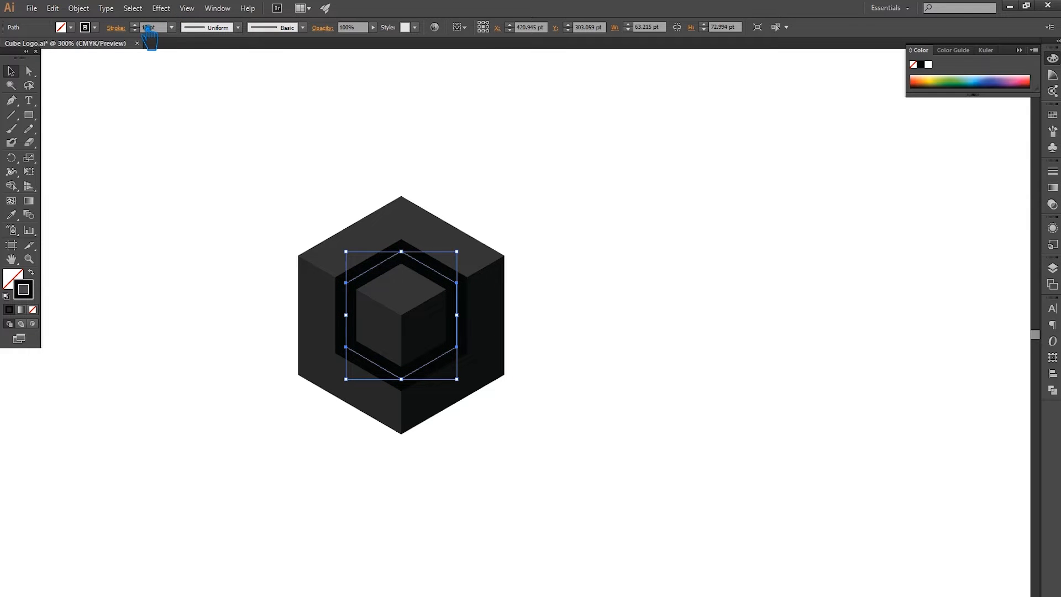
# - Recolour the inner hexagon's stroke to a muted pinkish grey
pyautogui.doubleClick(31, 293)
pyautogui.moveTo(764, 180); pyautogui.dragTo(740, 169)
pyautogui.click(999, 119)
pyautogui.click(716, 223)
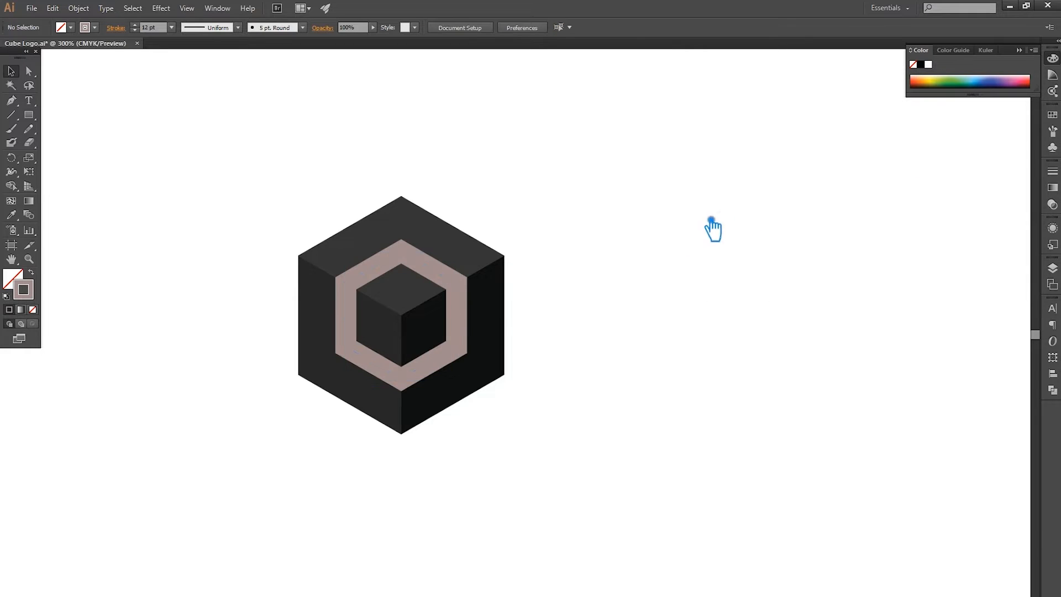
# - Shrink the hexagon outline about its centre to about 53 by 62 pt and set its stroke weight to 14 pt
pyautogui.click(467, 347)
pyautogui.click(469, 350)
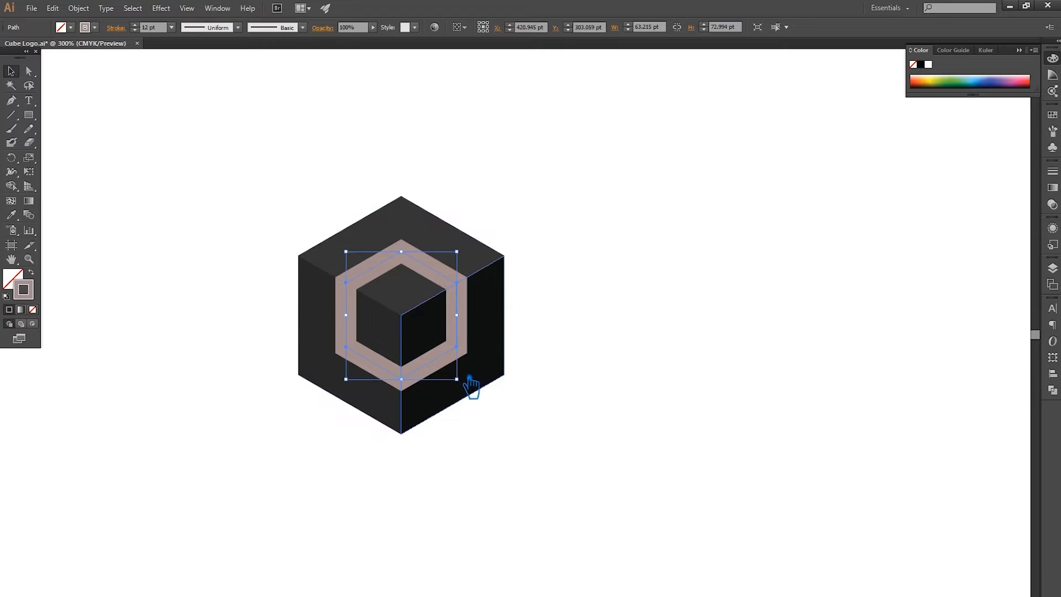
pyautogui.moveTo(468, 385); pyautogui.dragTo(458, 375)
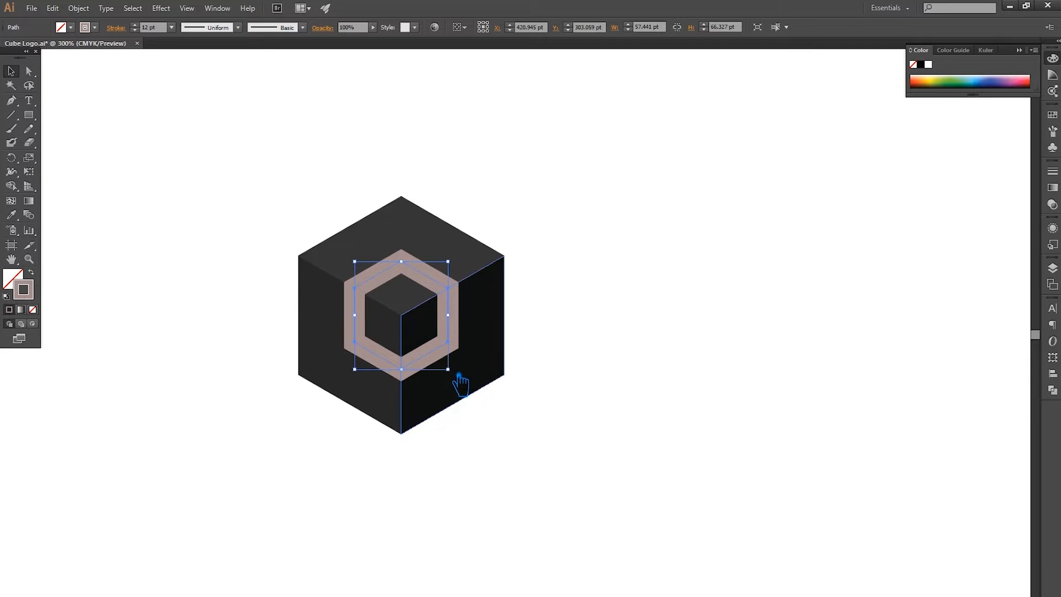
pyautogui.scroll(2, 148, 30)
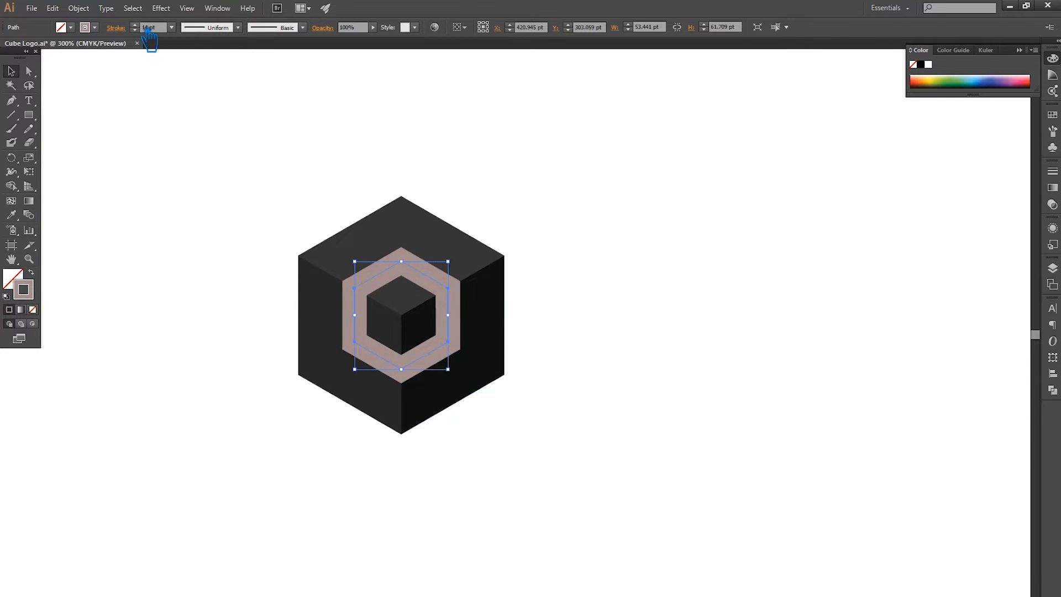
pyautogui.click(599, 244)
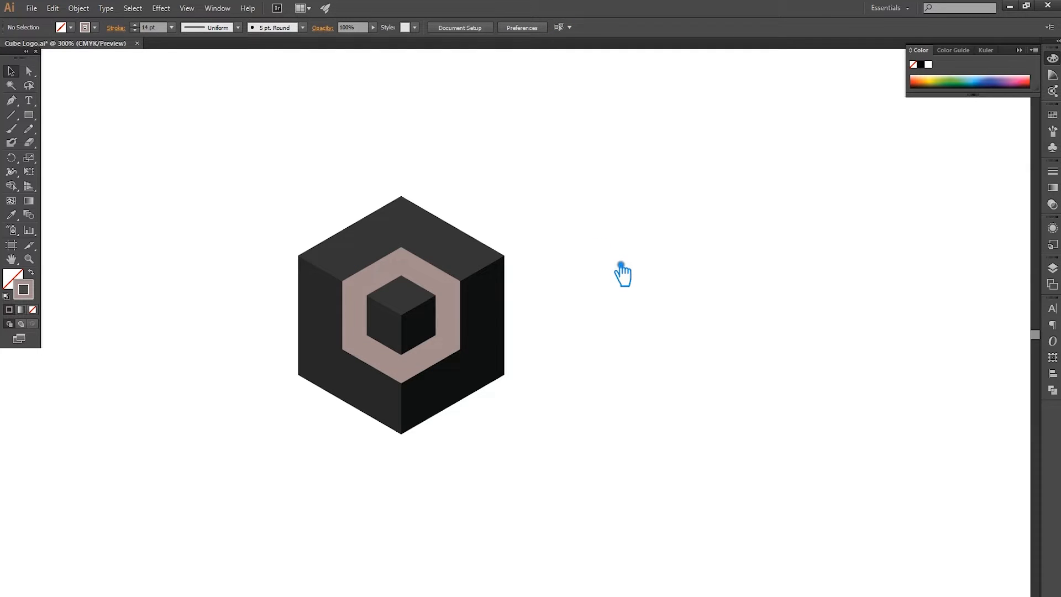
# - Draw a vertical line about 111 pt long from the outline's upper-left corner down past the cube, forming a letter P
pyautogui.click(363, 339)
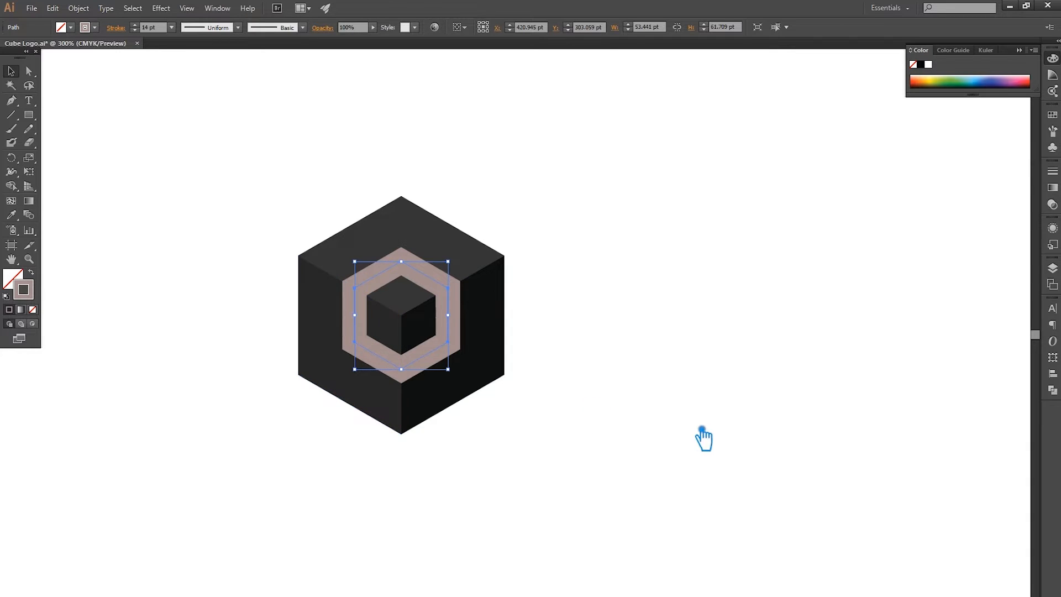
pyautogui.click(686, 439)
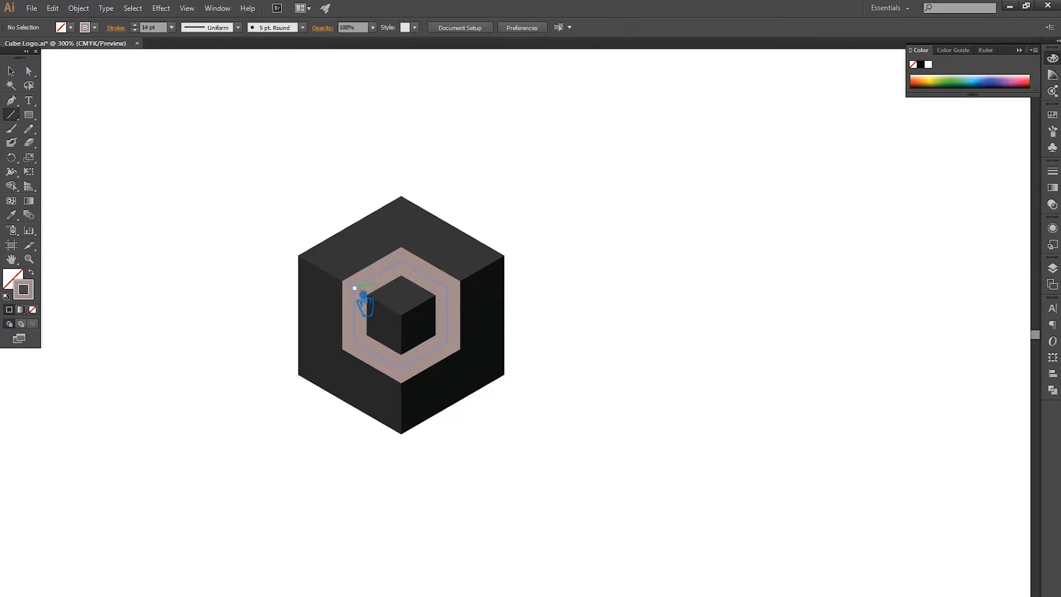
pyautogui.moveTo(365, 293)
pyautogui.mouseDown()
pyautogui.moveTo(374, 450)
pyautogui.moveTo(364, 489)
pyautogui.mouseUp()
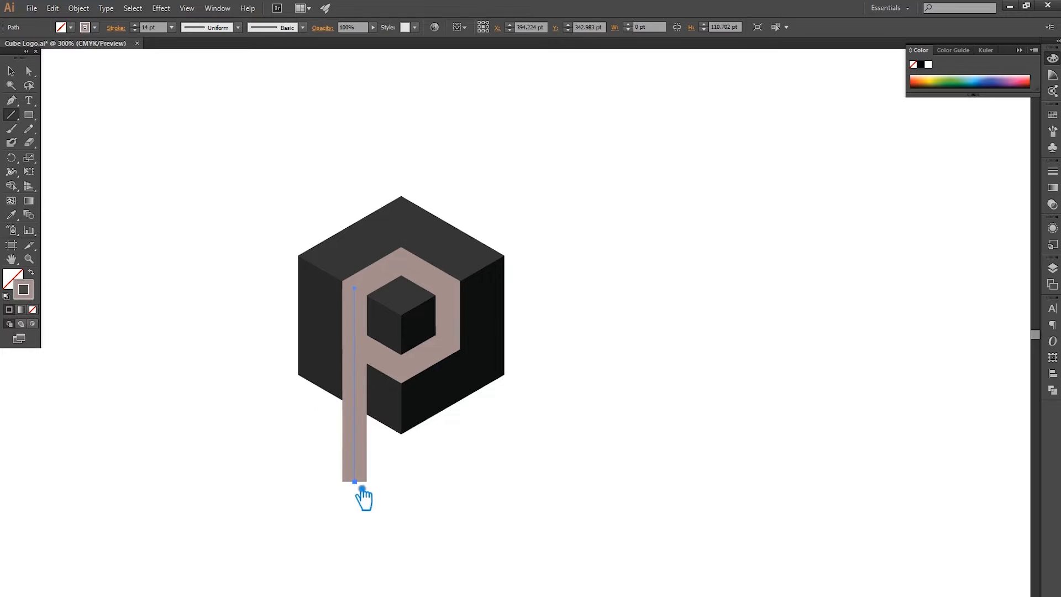
pyautogui.click(593, 314)
# - Group the cube, hexagon outline and vertical line into one object
pyautogui.moveTo(547, 451); pyautogui.dragTo(254, 206)
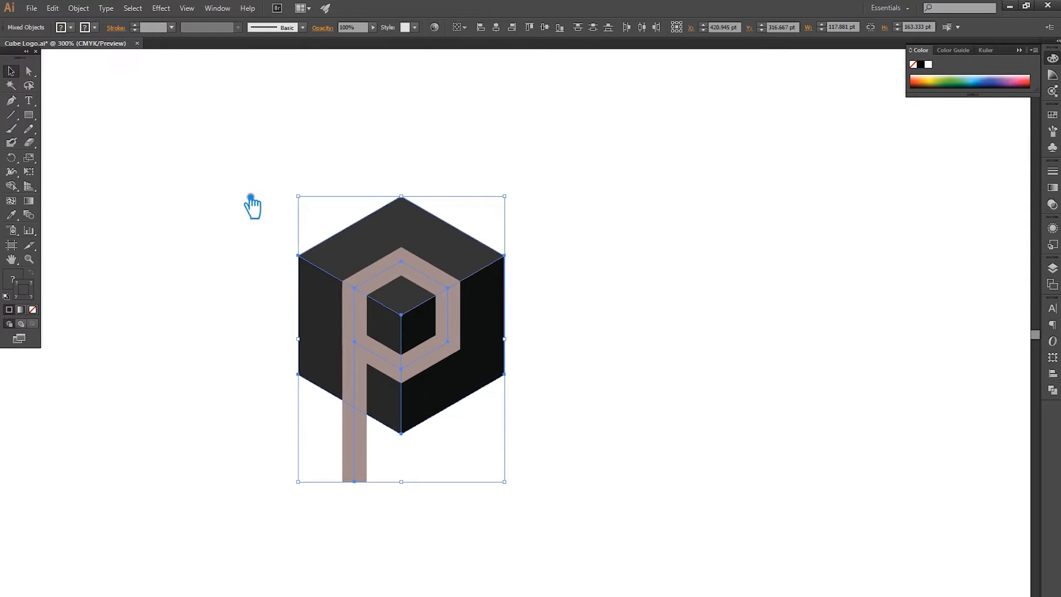
pyautogui.hotkey('ctrl', 'g')
pyautogui.click(633, 346)
# - Place a duplicate of the grouped logo beside the original, on its left
pyautogui.moveTo(428, 346); pyautogui.dragTo(157, 347)
pyautogui.click(535, 384)
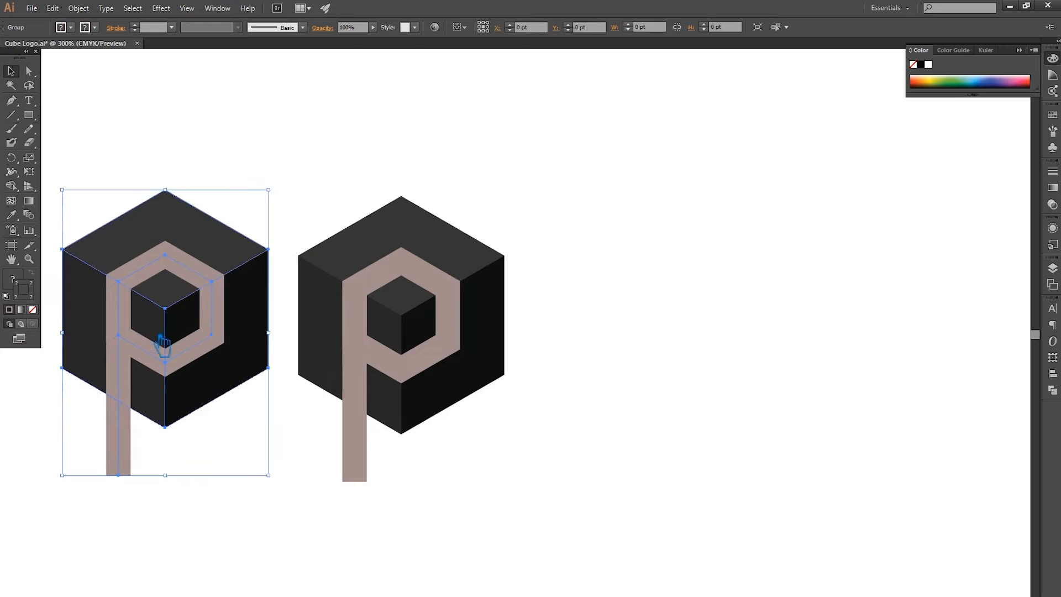
pyautogui.click(556, 381)
# - Ungroup the original logo beside the duplicate and delete the vertical stem of its P
pyautogui.rightClick(358, 370)
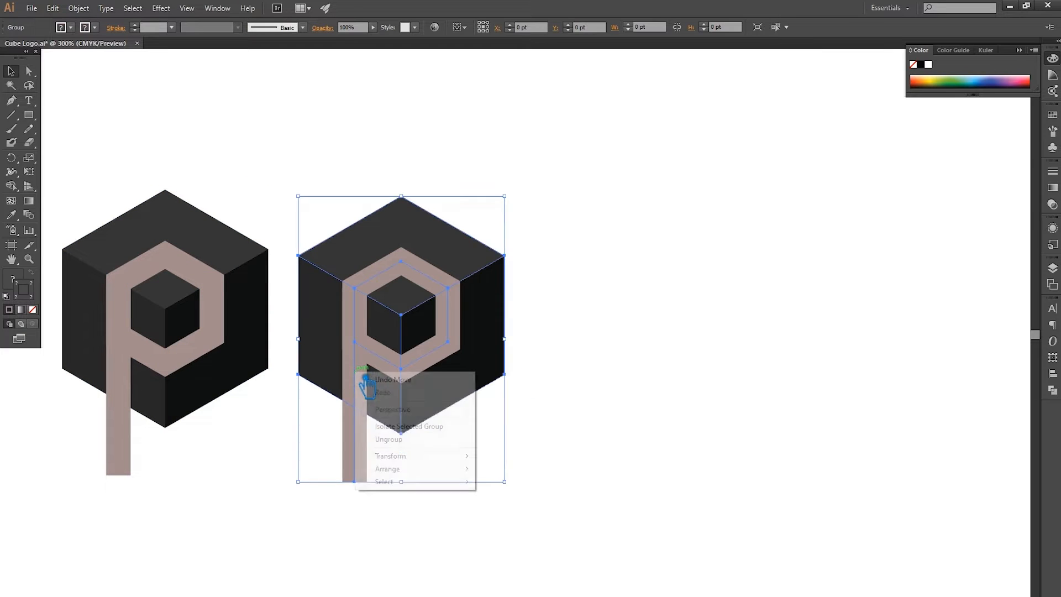
pyautogui.click(400, 440)
pyautogui.click(666, 415)
pyautogui.click(365, 398)
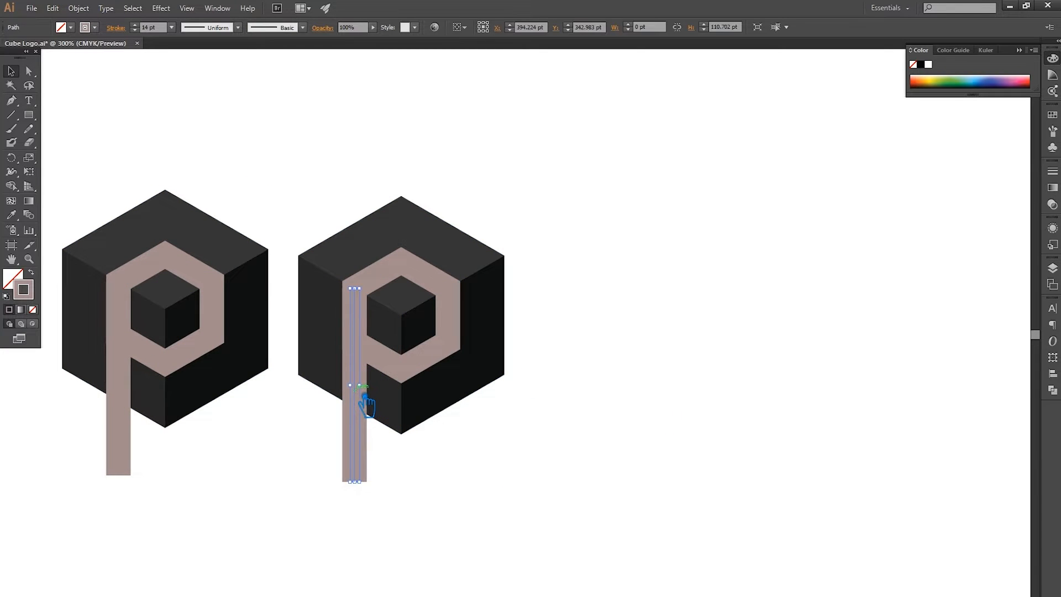
pyautogui.press('Delete')
# - Draw a vertical line about 102 pt long from the original logo's upper-right hexagon corner down past the cube, forming a letter q
pyautogui.click(11, 115)
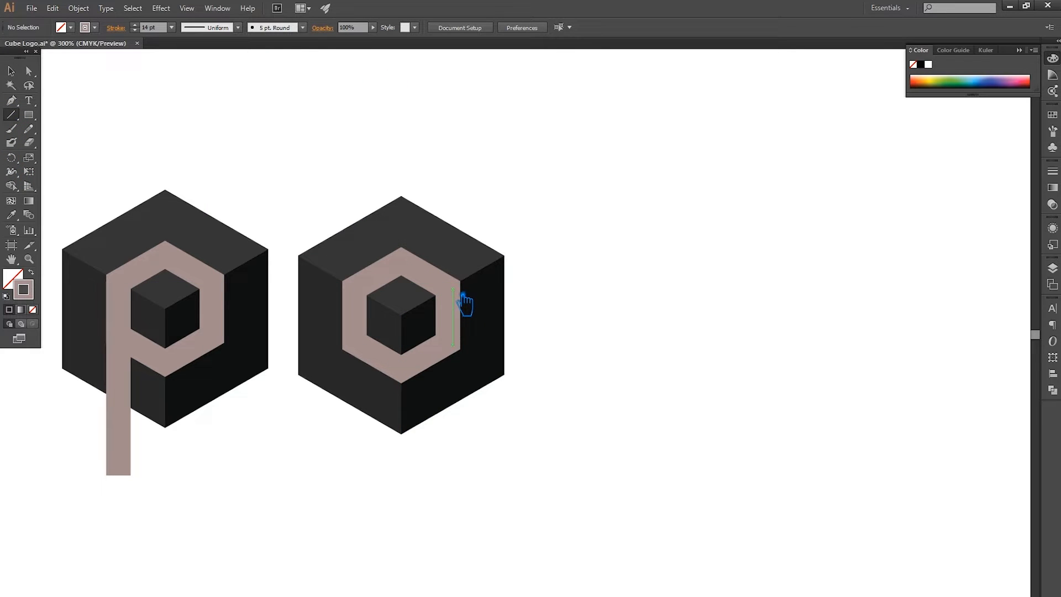
pyautogui.moveTo(448, 288); pyautogui.dragTo(448, 467)
pyautogui.press('v')
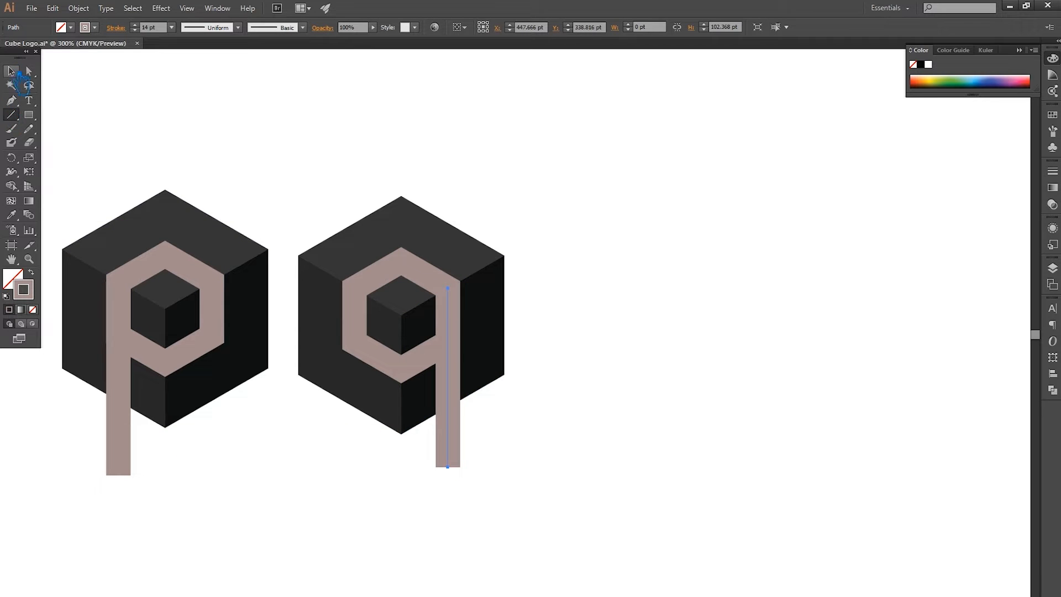
pyautogui.click(630, 298)
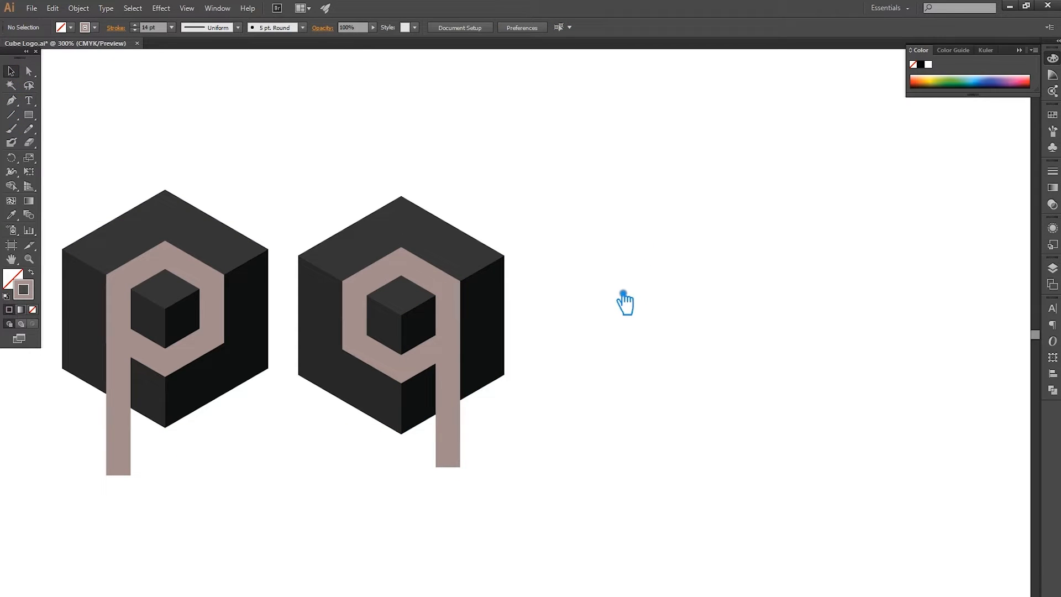
# - Group the p and q logos and place a duplicate of the pair directly above them
pyautogui.moveTo(546, 487); pyautogui.dragTo(129, 295)
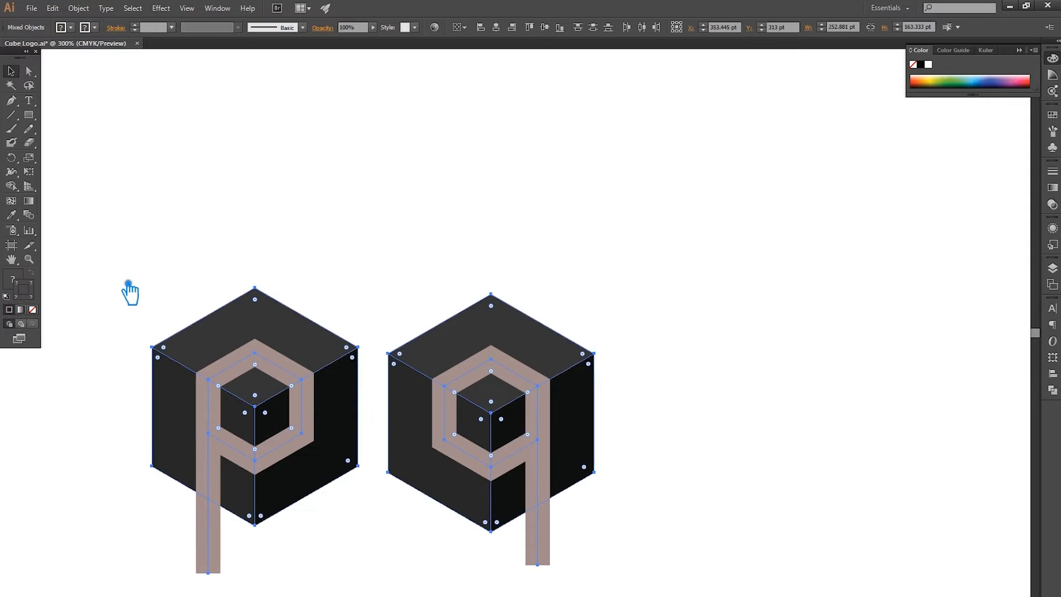
pyautogui.hotkey('ctrl', 'g')
pyautogui.click(853, 351)
pyautogui.moveTo(468, 364); pyautogui.dragTo(474, 132)
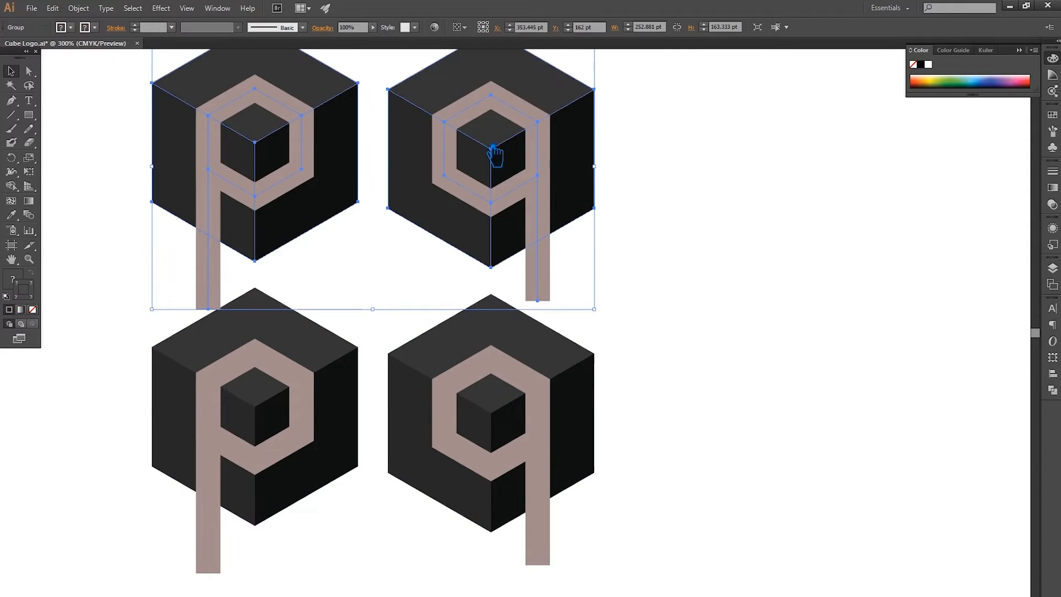
pyautogui.scroll(3, 740, 405)
pyautogui.scroll(1, 740, 405)
pyautogui.click(735, 433)
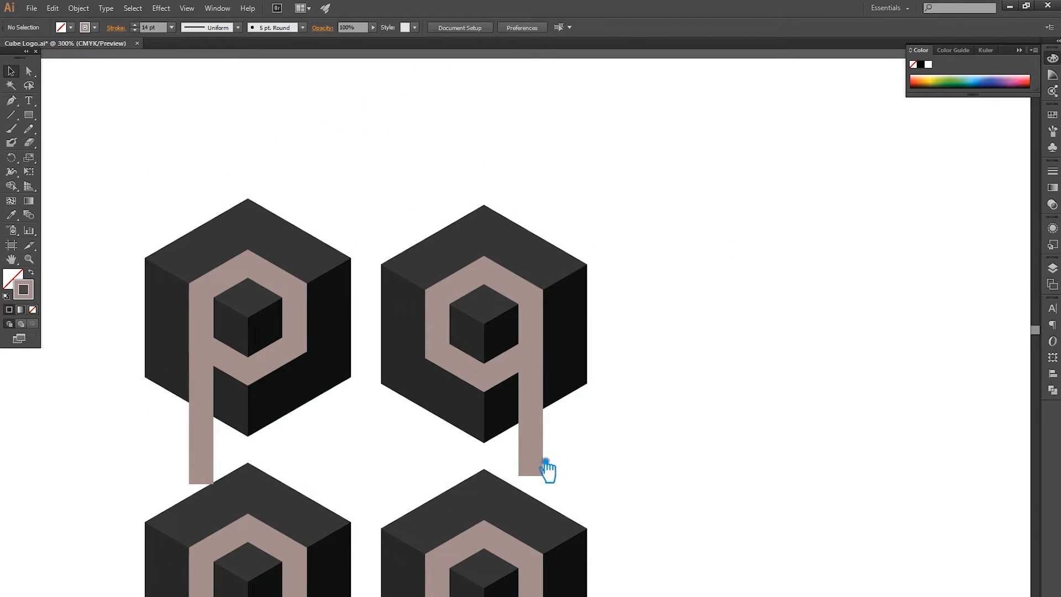
# - Move both stems of the upper pair upward so they rise above the cubes, forming the letters b and d
pyautogui.moveTo(542, 468); pyautogui.dragTo(534, 362)
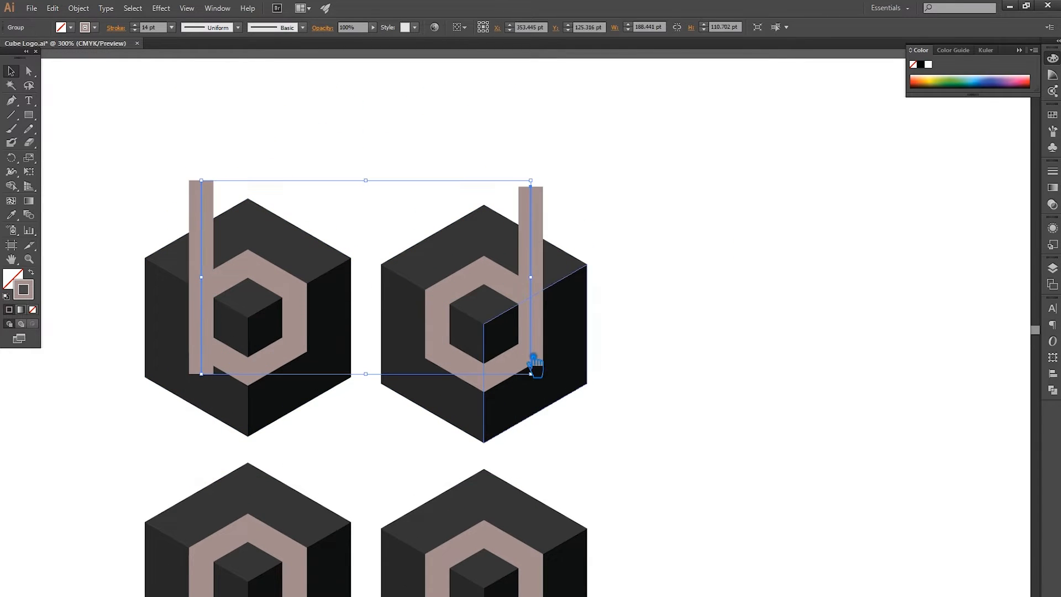
pyautogui.click(632, 396)
pyautogui.moveTo(540, 283); pyautogui.dragTo(540, 261)
pyautogui.click(748, 305)
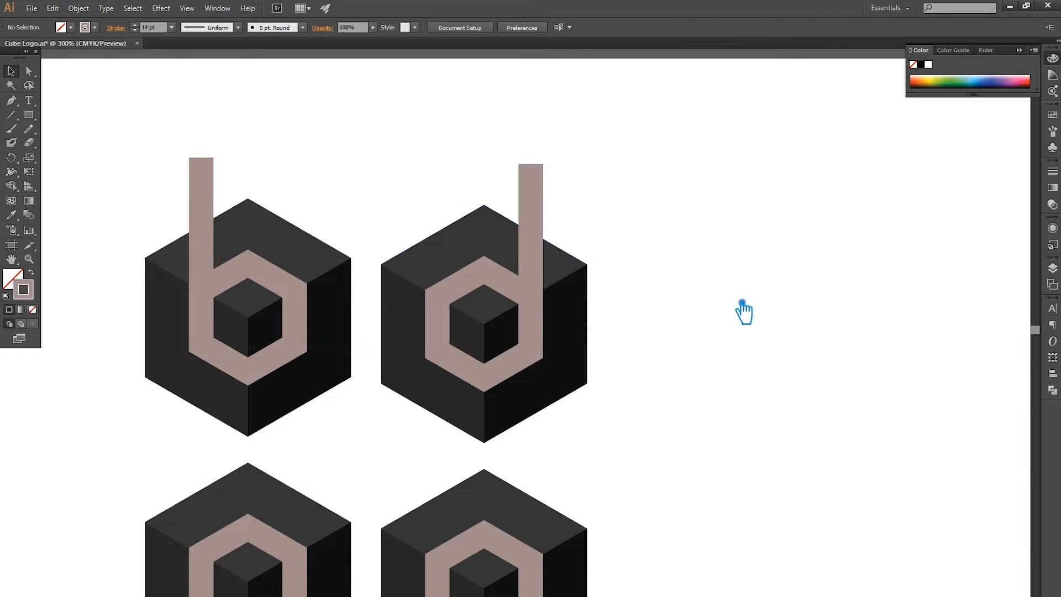
# - Rearrange the four logos into a single row in the order p, q, b, d
pyautogui.scroll(-2, 706, 329)
pyautogui.scroll(2, 742, 346)
pyautogui.moveTo(689, 430); pyautogui.dragTo(680, 381)
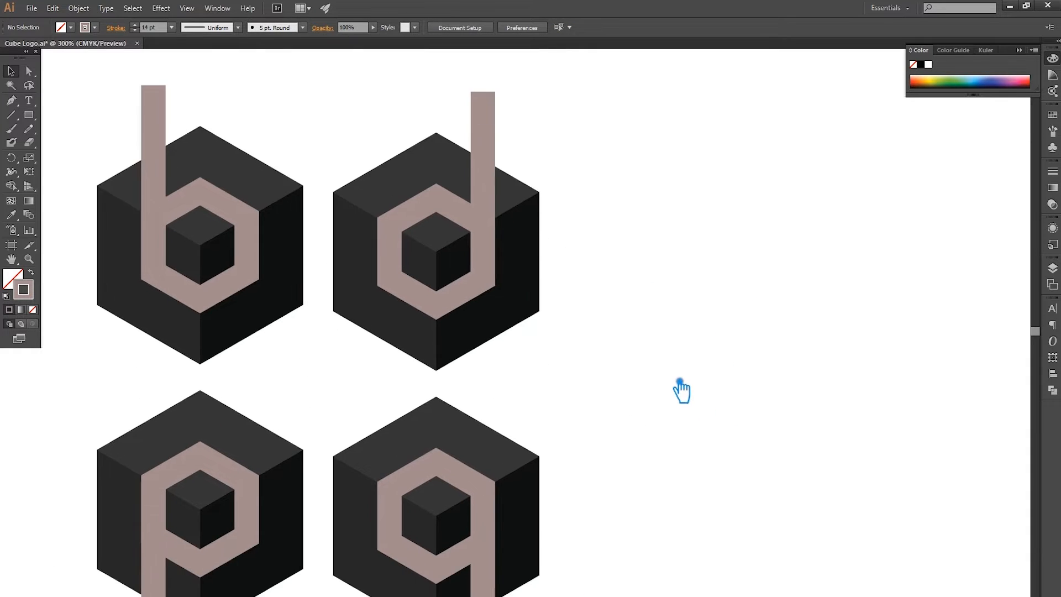
pyautogui.scroll(-1, 680, 384)
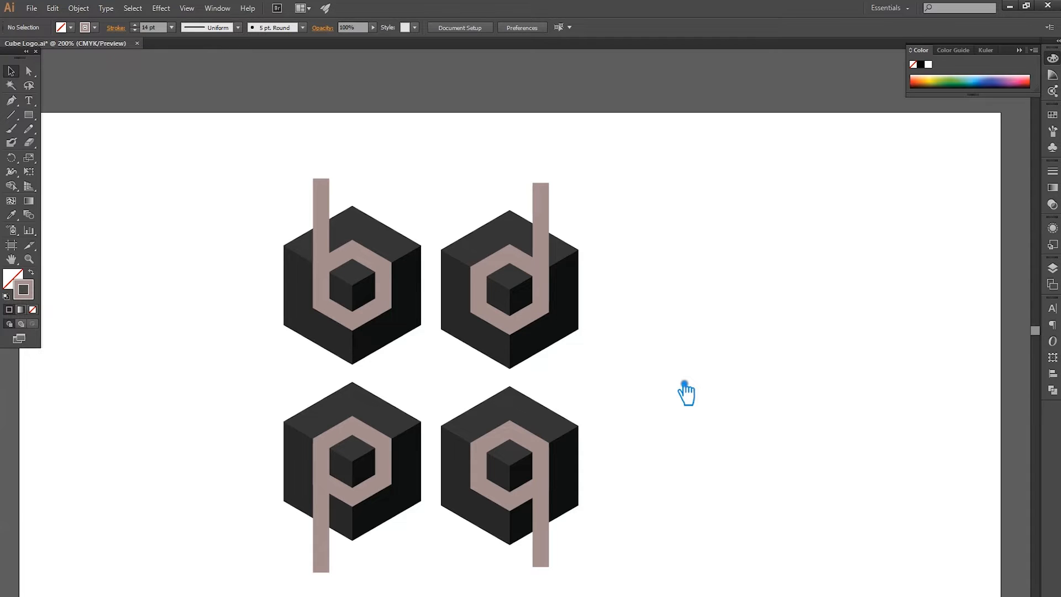
pyautogui.moveTo(691, 423); pyautogui.dragTo(600, 388)
pyautogui.moveTo(526, 339); pyautogui.dragTo(200, 198)
pyautogui.moveTo(280, 268); pyautogui.dragTo(613, 469)
pyautogui.click(529, 531)
pyautogui.moveTo(529, 531); pyautogui.dragTo(677, 500)
pyautogui.moveTo(850, 489); pyautogui.dragTo(317, 318)
pyautogui.moveTo(489, 383); pyautogui.dragTo(330, 340)
pyautogui.click(453, 462)
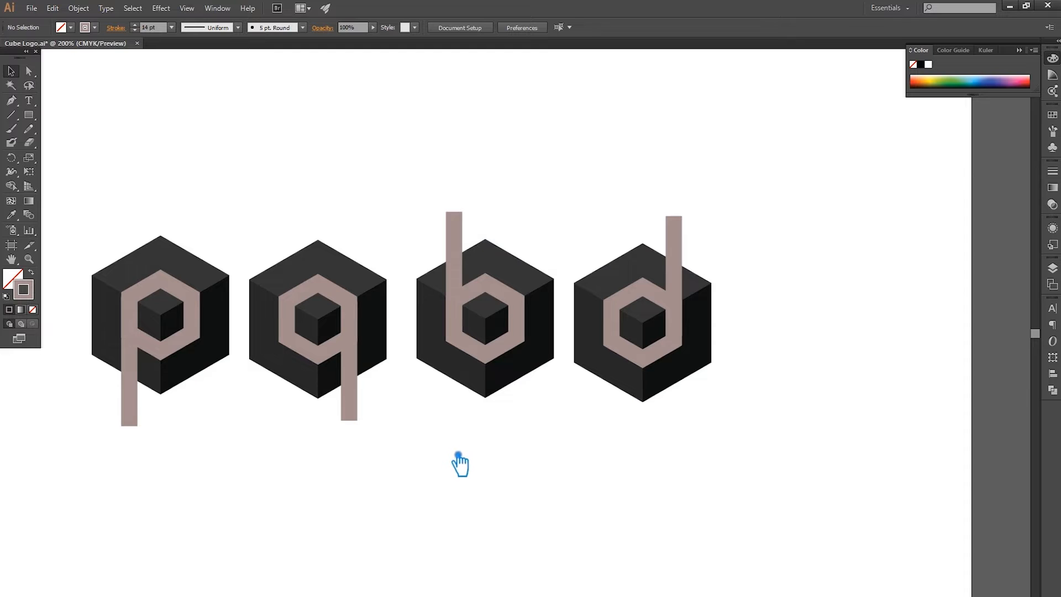
# - Try to align all four logos in the row on their vertical centres
pyautogui.click(147, 373)
pyautogui.click(782, 511)
pyautogui.moveTo(772, 494); pyautogui.dragTo(160, 198)
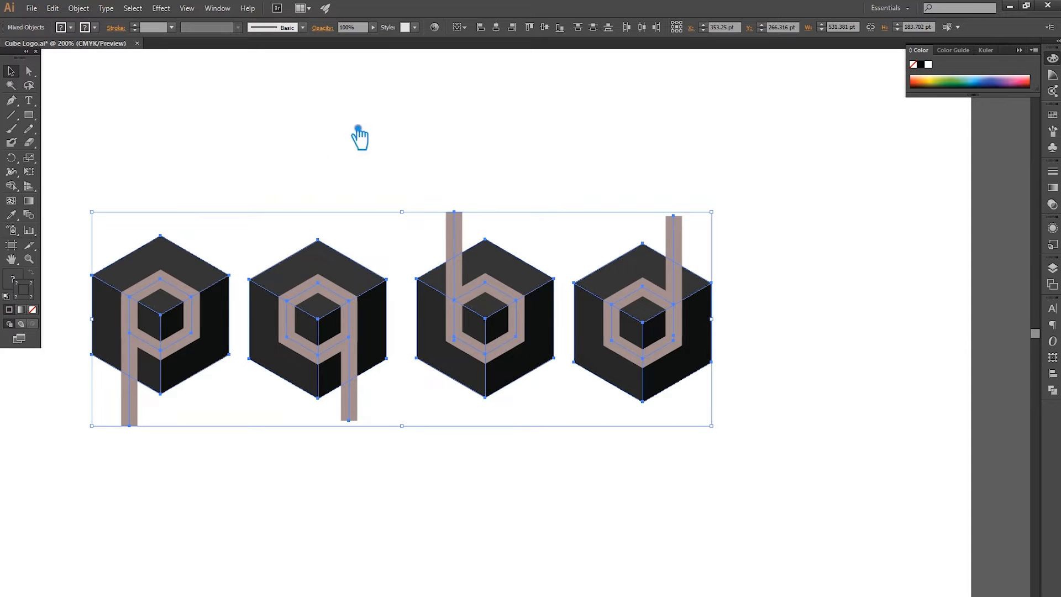
pyautogui.click(549, 29)
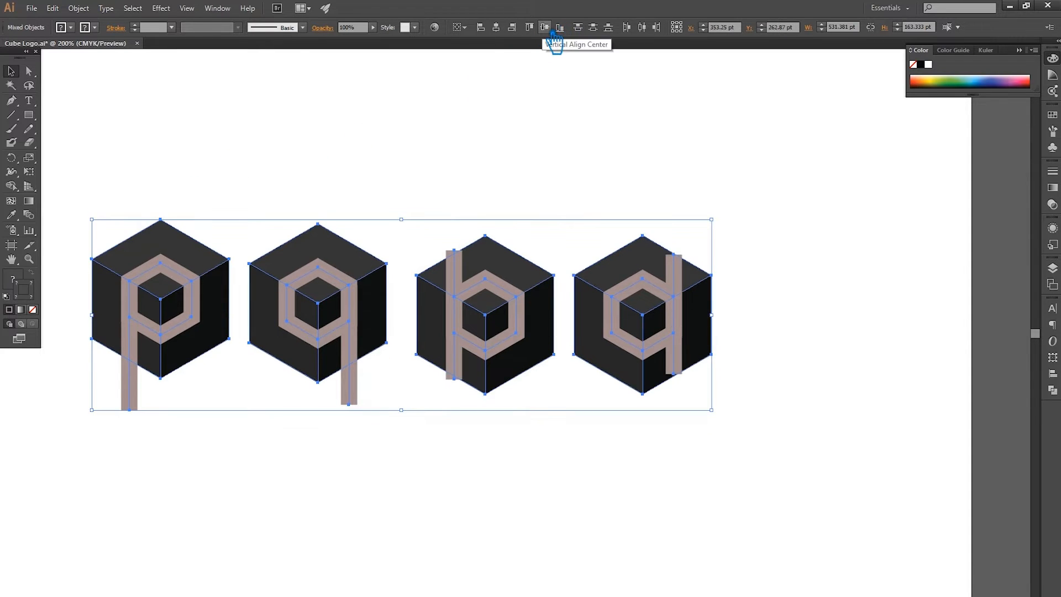
pyautogui.hotkey('ctrl', 'z')
pyautogui.click(663, 504)
pyautogui.click(459, 238)
pyautogui.click(582, 426)
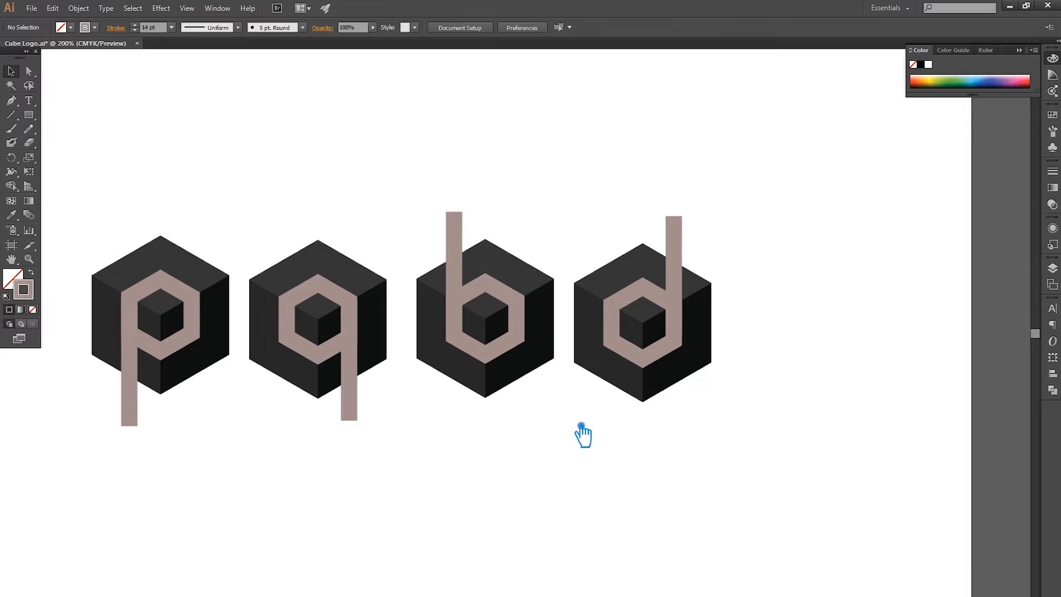
# - Ungroup the shared stems of the b and d logos and group each logo with its own stem
pyautogui.click(681, 239)
pyautogui.rightClick(684, 238)
pyautogui.click(727, 301)
pyautogui.click(531, 431)
pyautogui.moveTo(529, 425); pyautogui.dragTo(449, 223)
pyautogui.moveTo(712, 444); pyautogui.dragTo(611, 230)
pyautogui.click(801, 293)
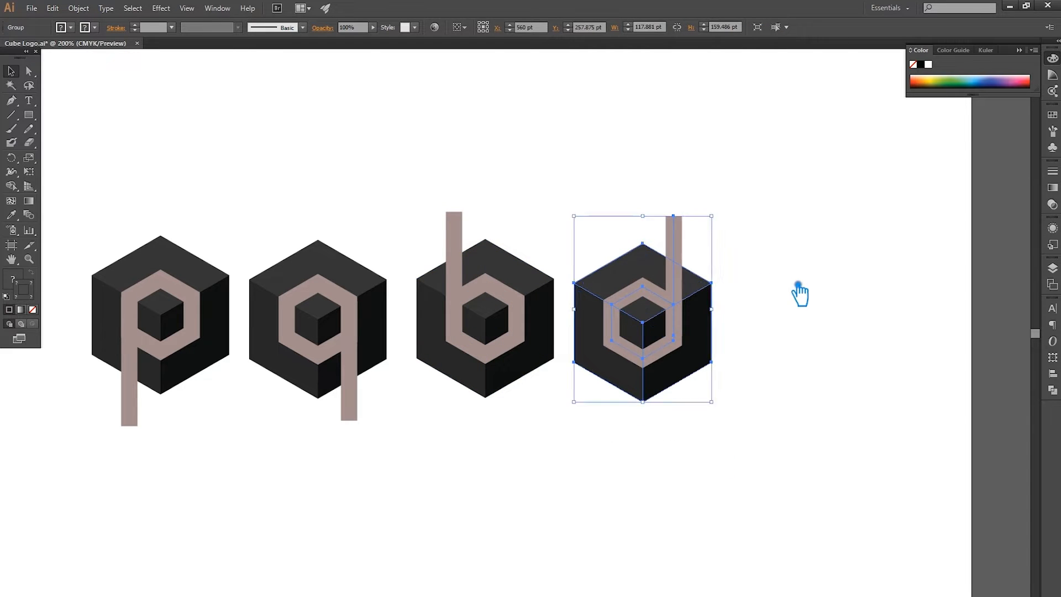
pyautogui.moveTo(757, 409); pyautogui.dragTo(796, 417)
pyautogui.press('alt')
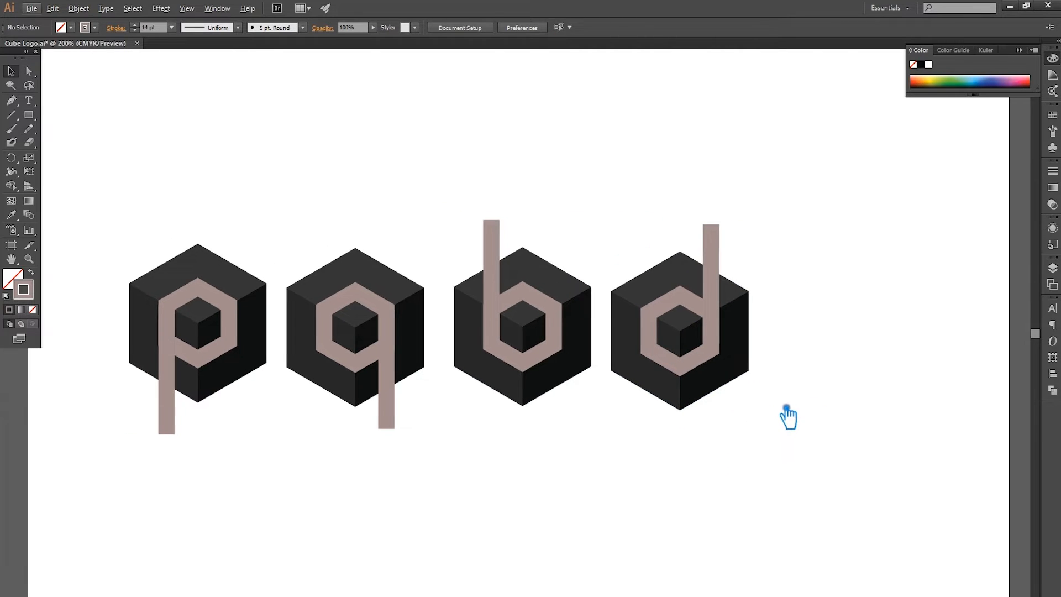
# - Move the row of four logos to a new position and scale it down to about 494 by 171 pt
pyautogui.moveTo(747, 451); pyautogui.dragTo(190, 245)
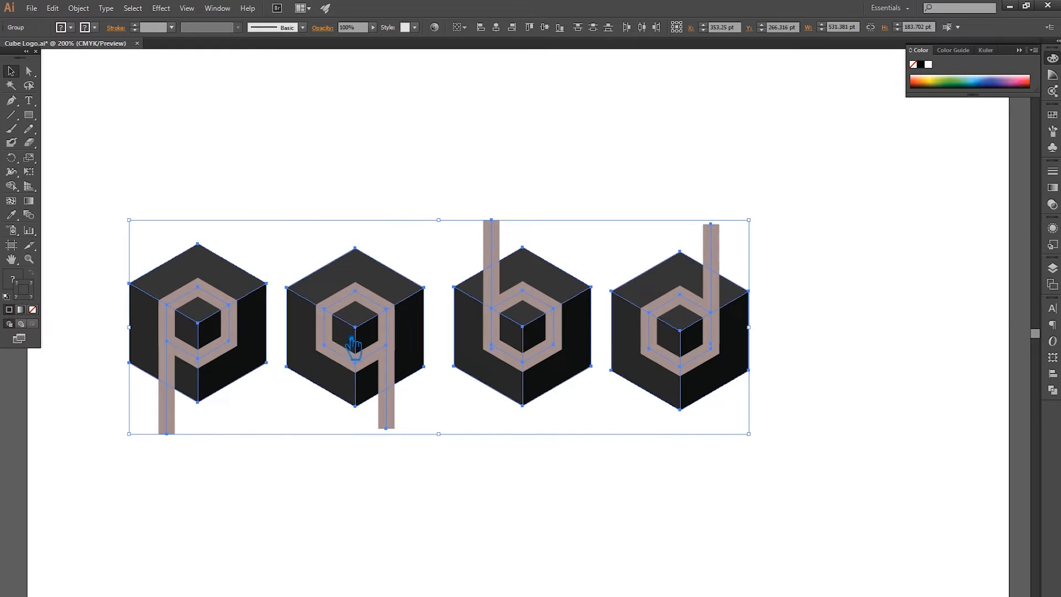
pyautogui.moveTo(351, 344); pyautogui.dragTo(405, 344)
pyautogui.hotkey('ctrl', '+')
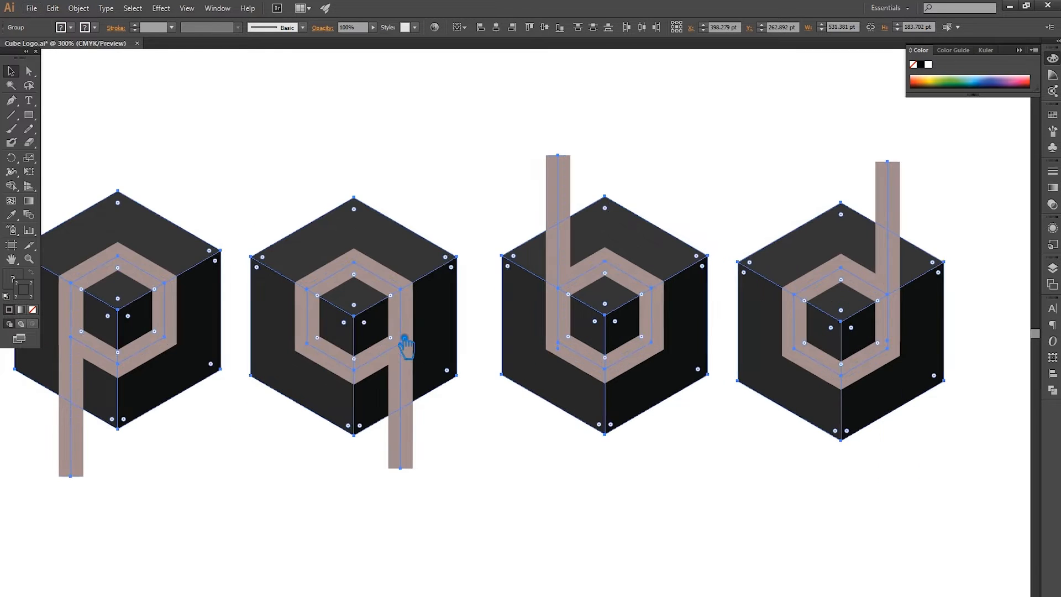
pyautogui.hotkey('ctrl', '-')
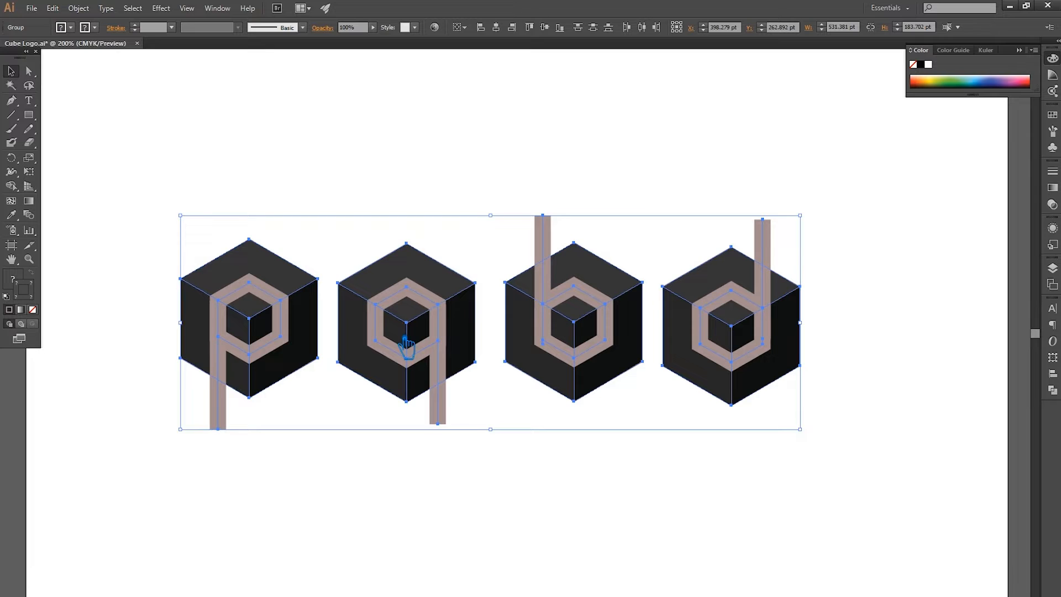
pyautogui.moveTo(501, 476)
pyautogui.mouseDown()
pyautogui.moveTo(467, 482)
pyautogui.moveTo(486, 482)
pyautogui.mouseUp()
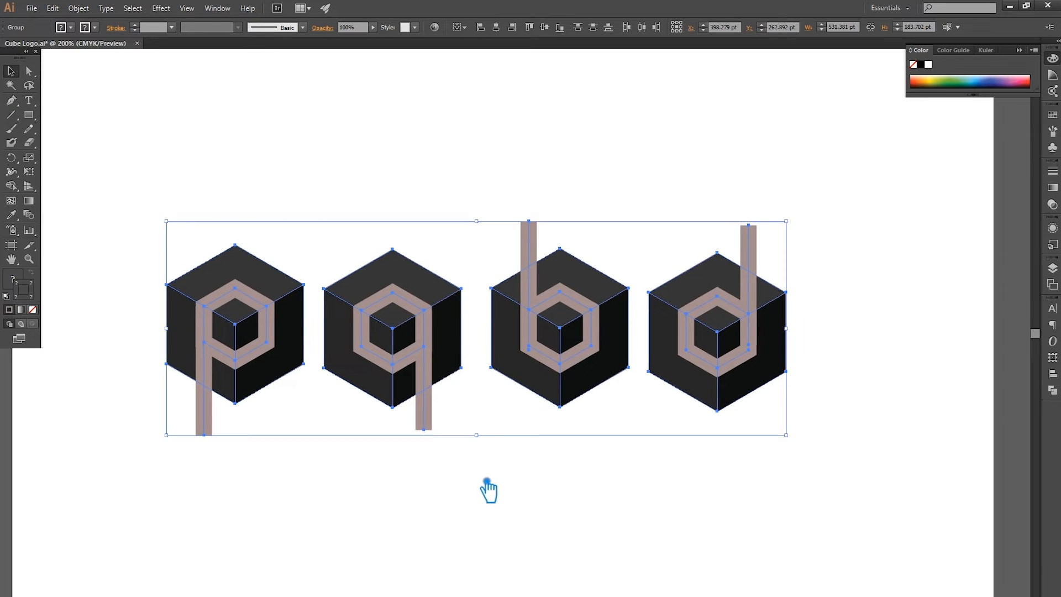
pyautogui.moveTo(572, 397); pyautogui.dragTo(579, 370)
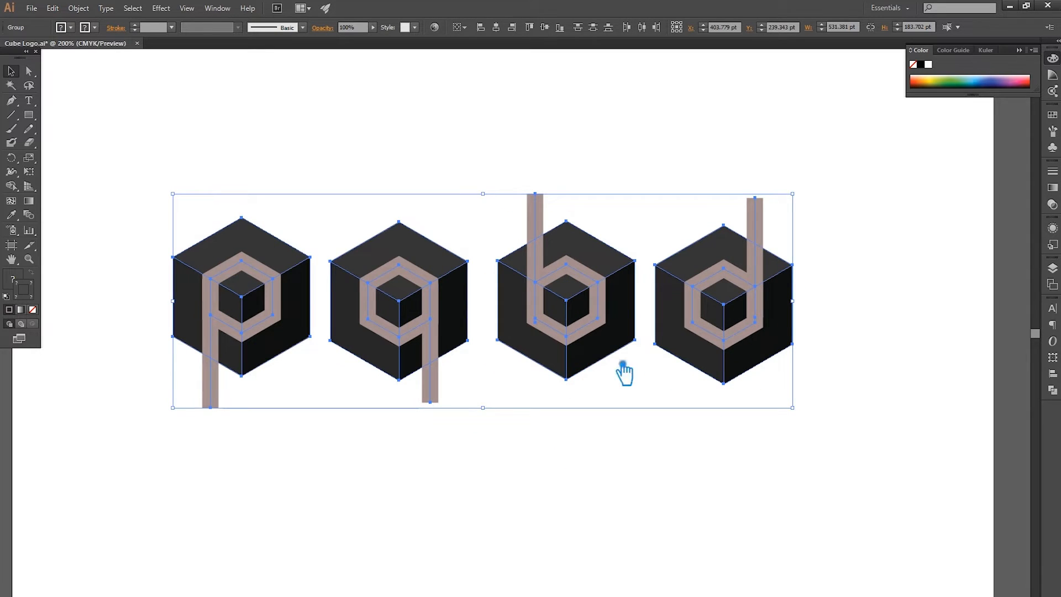
pyautogui.moveTo(804, 202); pyautogui.dragTo(782, 220)
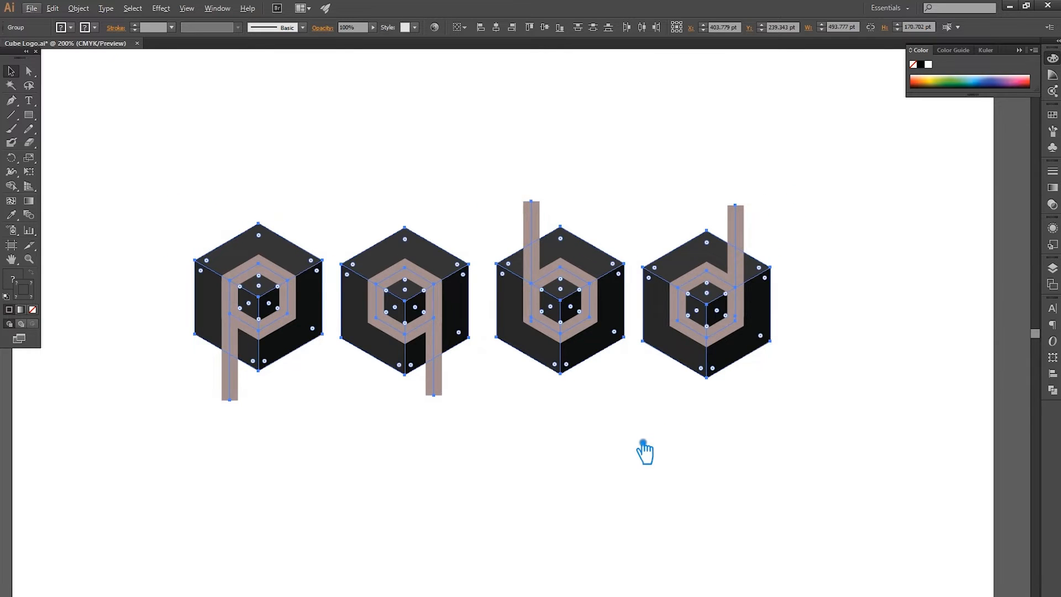
# - Place a duplicate of the four-logo row straight below the original, offset by about 175 pt
pyautogui.hotkey('ctrl', '+')
pyautogui.moveTo(641, 427); pyautogui.dragTo(682, 379)
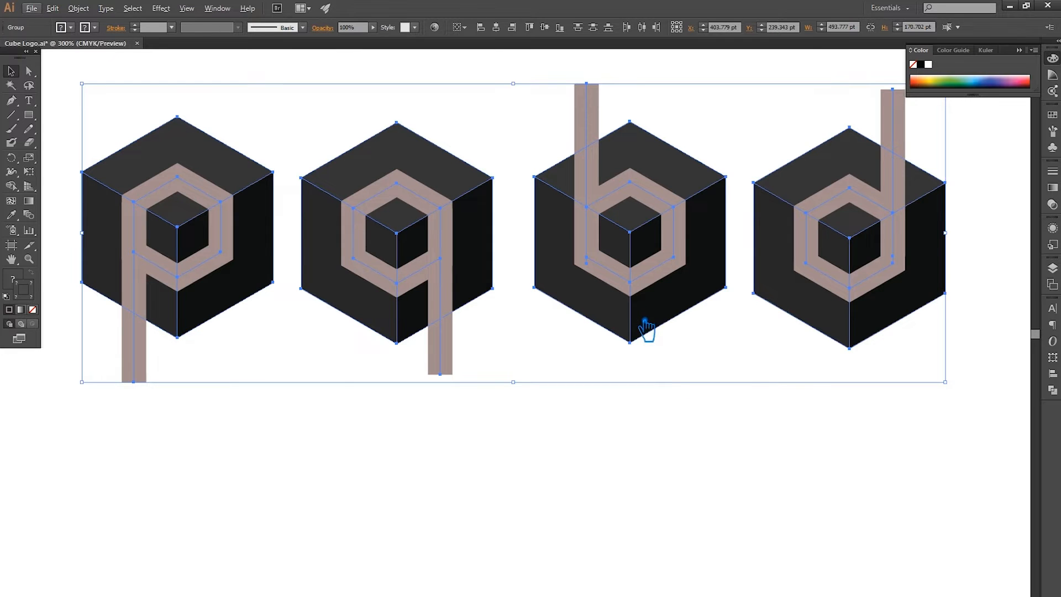
pyautogui.hotkey('ctrl', '-')
pyautogui.moveTo(615, 434); pyautogui.dragTo(570, 438)
pyautogui.press('ctrl')
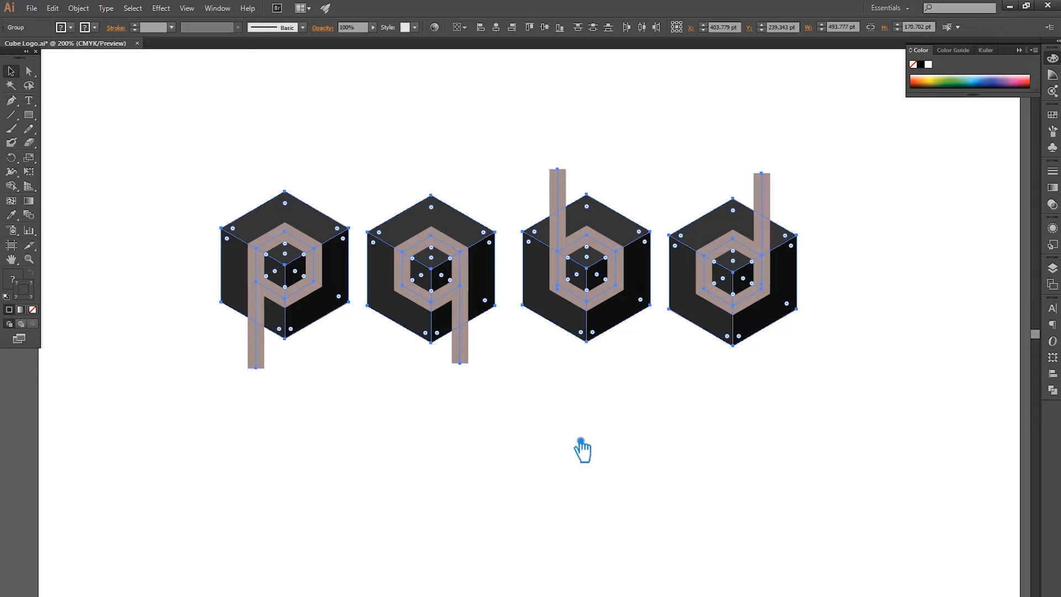
pyautogui.moveTo(594, 312); pyautogui.dragTo(611, 500)
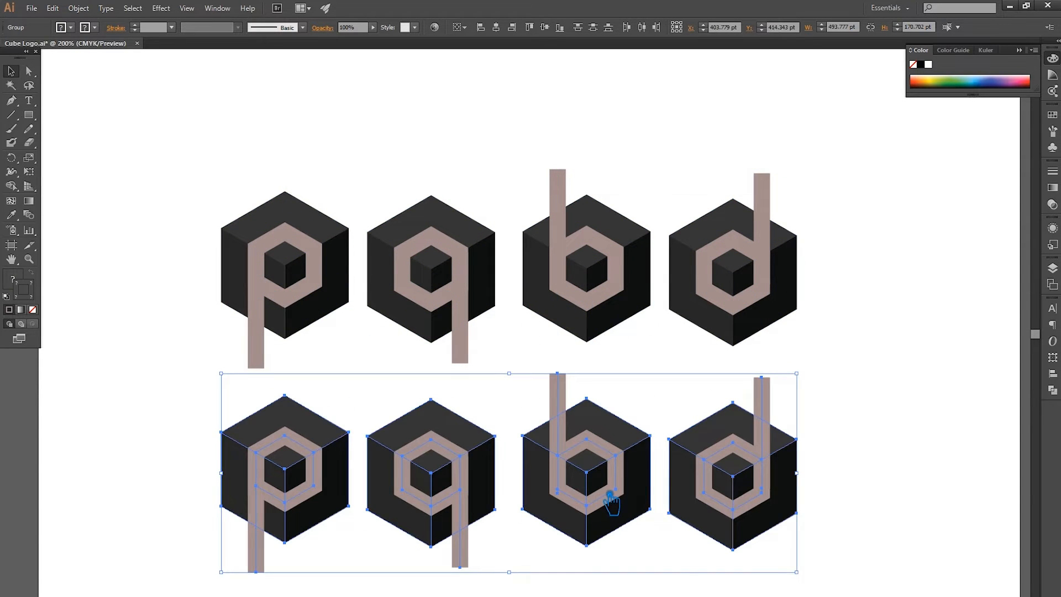
# - Reflect the duplicated lower row across the horizontal axis
pyautogui.rightClick(608, 495)
pyautogui.moveTo(652, 571)
pyautogui.click(774, 512)
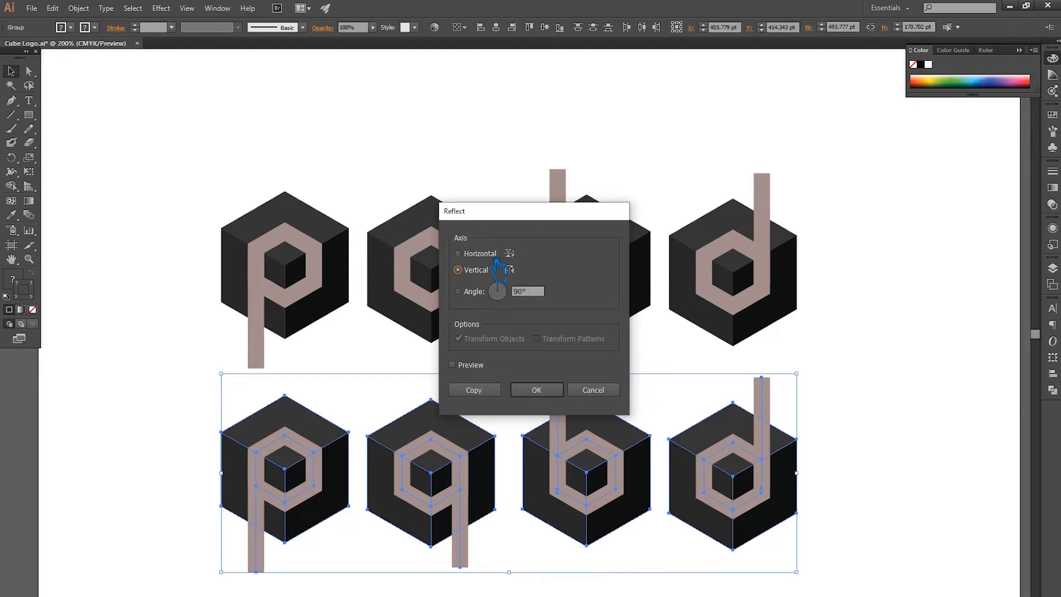
pyautogui.click(556, 394)
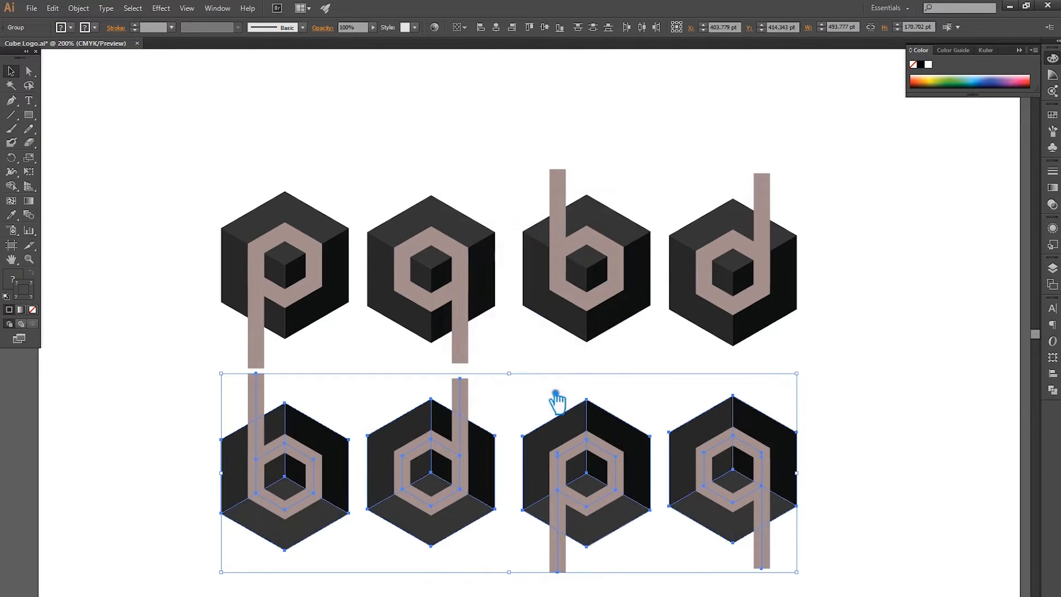
pyautogui.click(822, 409)
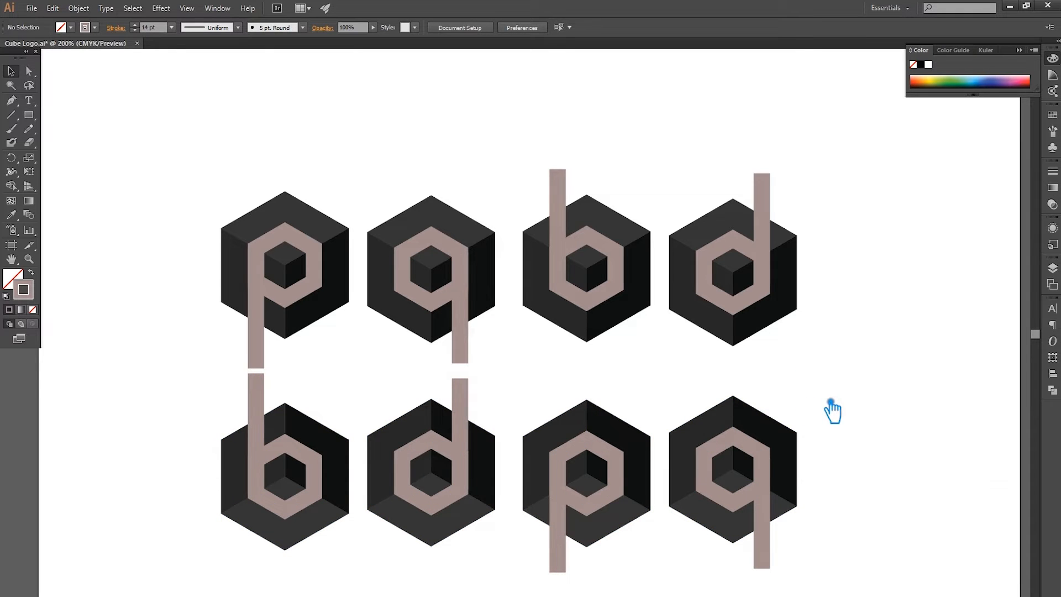
# - Expand the fills and strokes of all eight logos and apply the Pathfinder Divide operation to them
pyautogui.moveTo(841, 534); pyautogui.dragTo(162, 170)
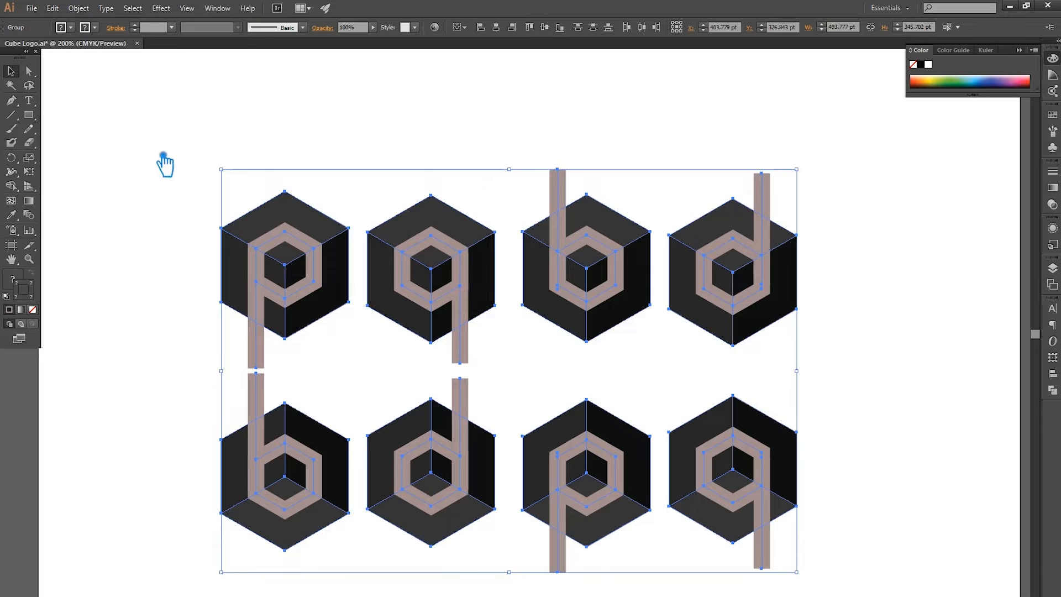
pyautogui.click(87, 10)
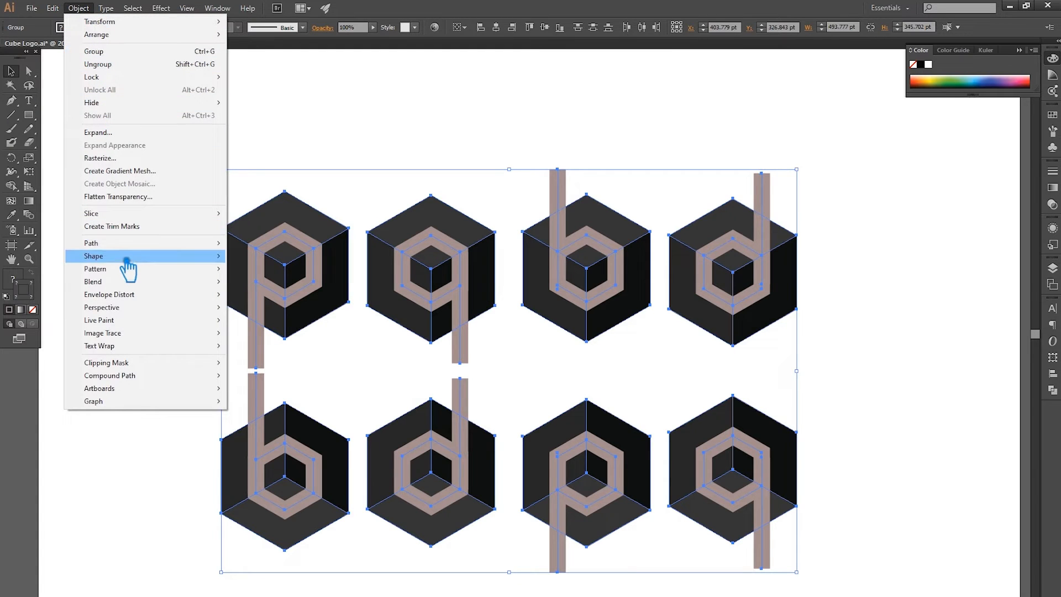
pyautogui.click(105, 132)
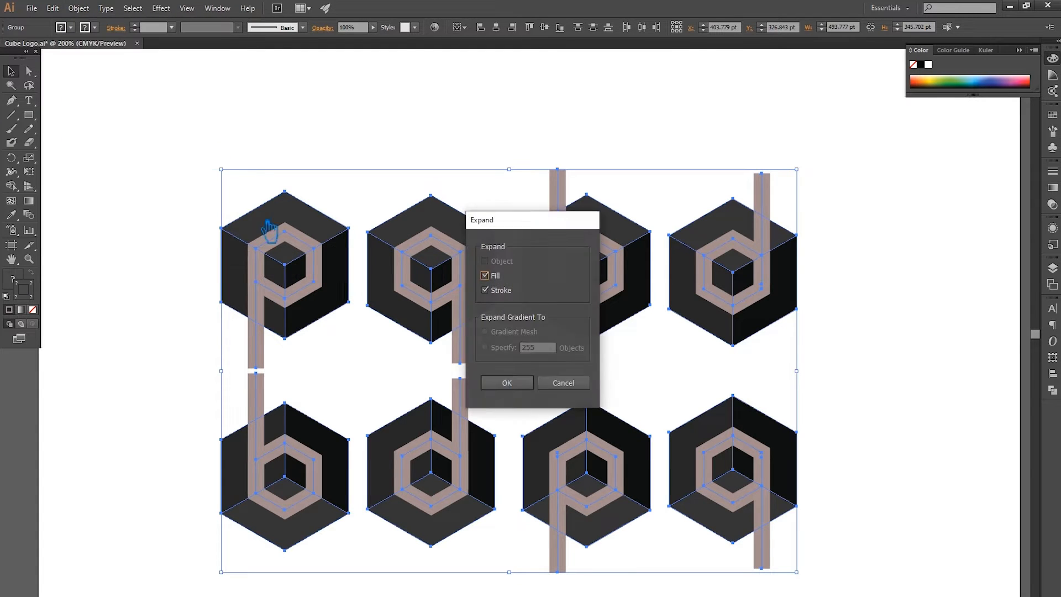
pyautogui.click(507, 387)
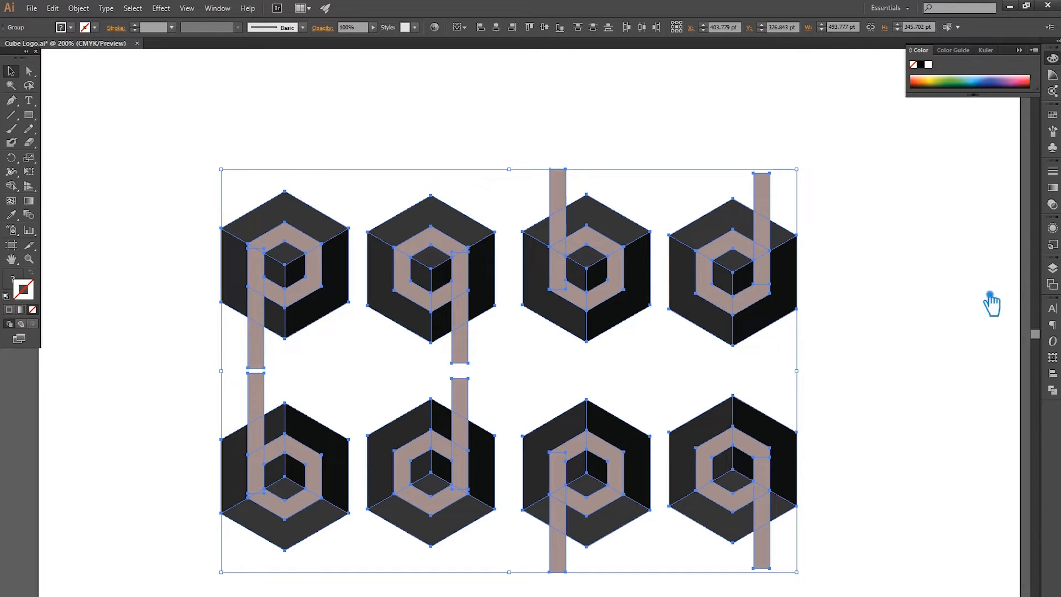
pyautogui.click(1054, 390)
pyautogui.click(921, 357)
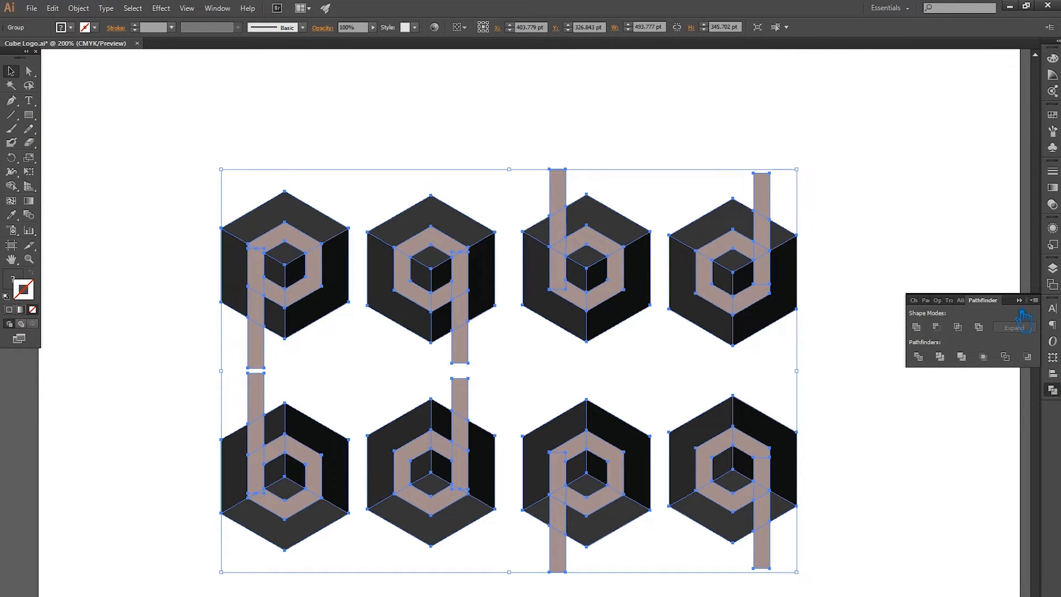
# - Close the Pathfinder panel, ungroup the divided artwork of the eight logos and deselect it
pyautogui.click(1020, 299)
pyautogui.click(994, 292)
pyautogui.click(768, 200)
pyautogui.rightClick(782, 199)
pyautogui.click(823, 261)
pyautogui.click(785, 205)
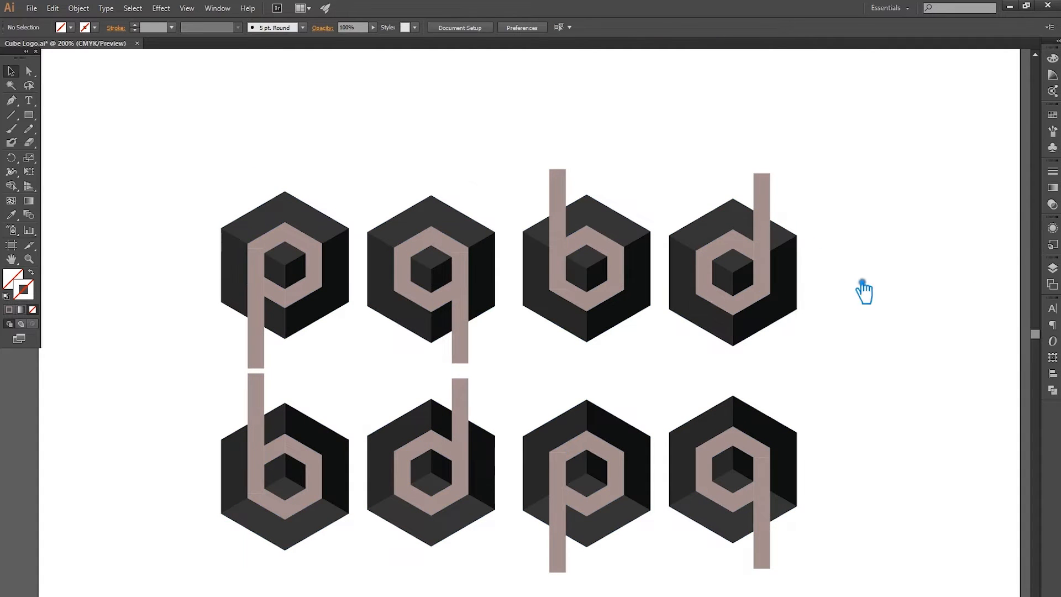
pyautogui.click(796, 272)
pyautogui.click(877, 268)
# - Delete the letter stem ends that protrude beyond the cubes of the four upper-row logos
pyautogui.click(768, 193)
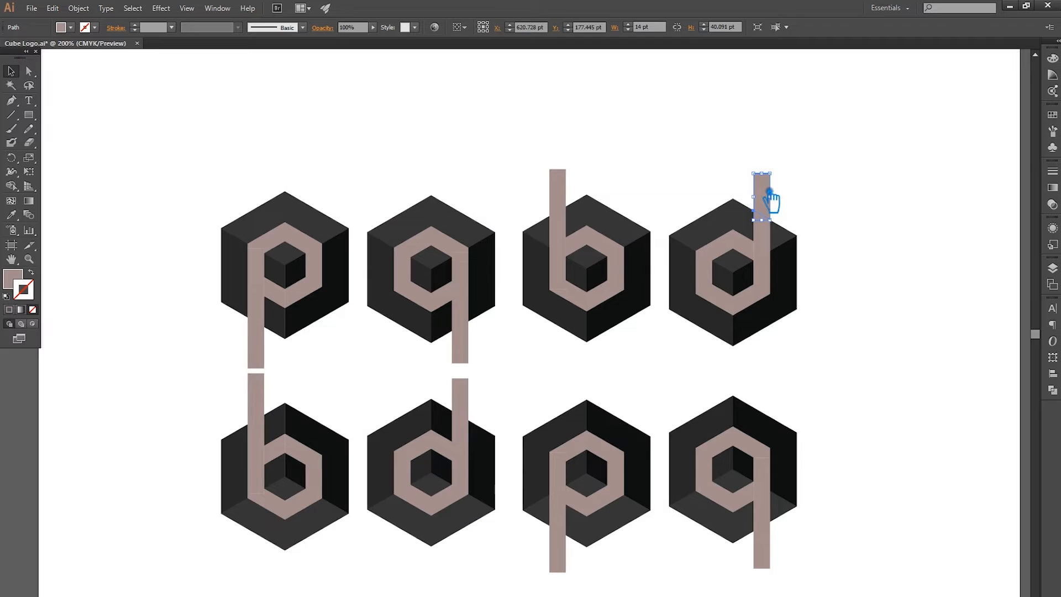
pyautogui.press('Delete')
pyautogui.click(558, 188)
pyautogui.press('Delete')
pyautogui.click(466, 355)
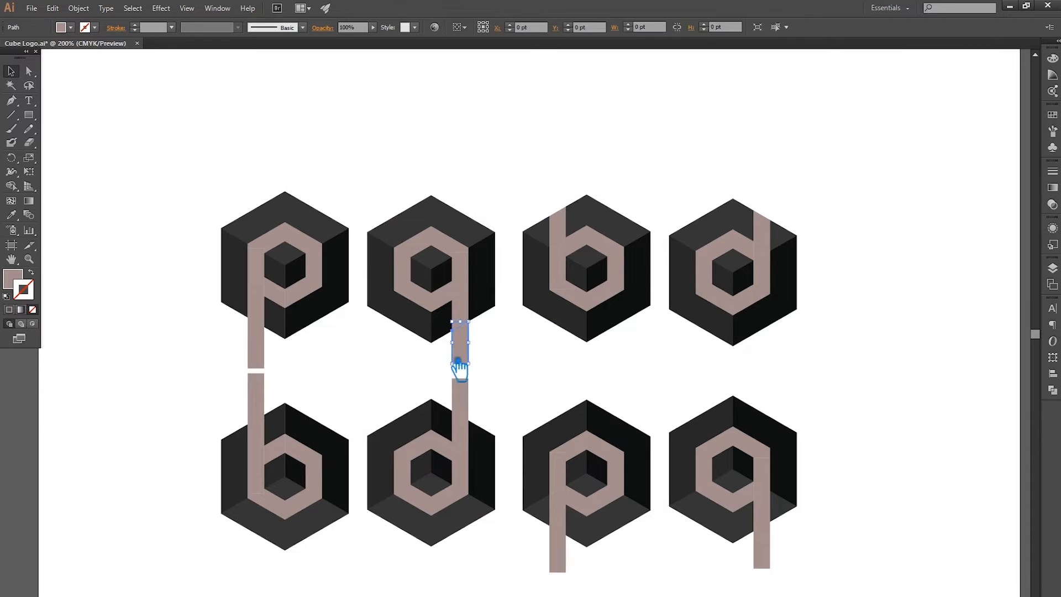
pyautogui.press('Delete')
pyautogui.click(258, 349)
pyautogui.press('Delete')
# - Delete the letter stem ends that protrude beyond the cubes of the four lower-row logos
pyautogui.click(257, 400)
pyautogui.press('Delete')
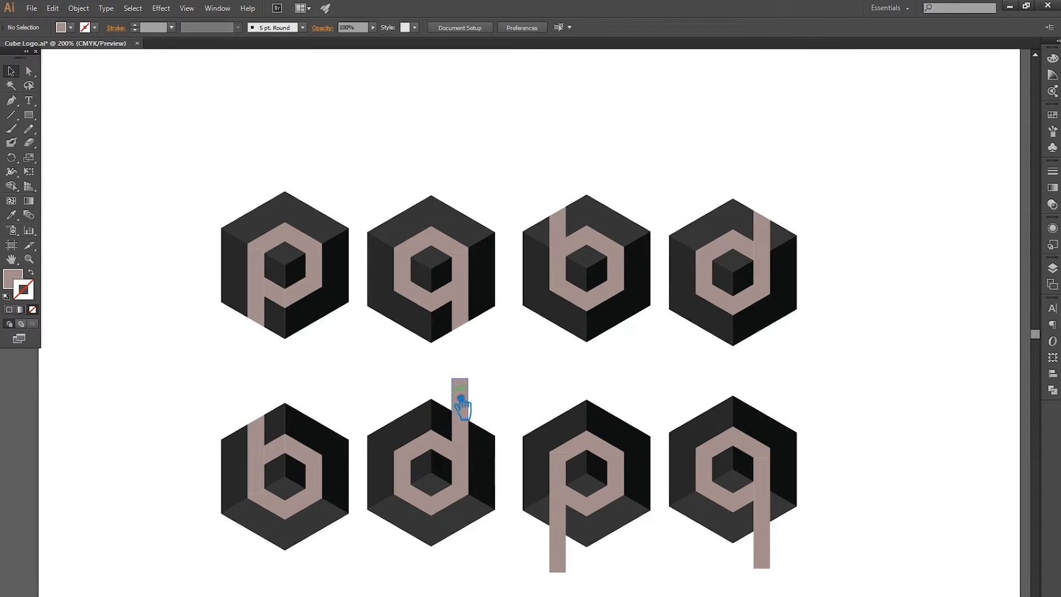
pyautogui.click(475, 398)
pyautogui.press('Delete')
pyautogui.click(557, 556)
pyautogui.press('Delete')
pyautogui.click(761, 553)
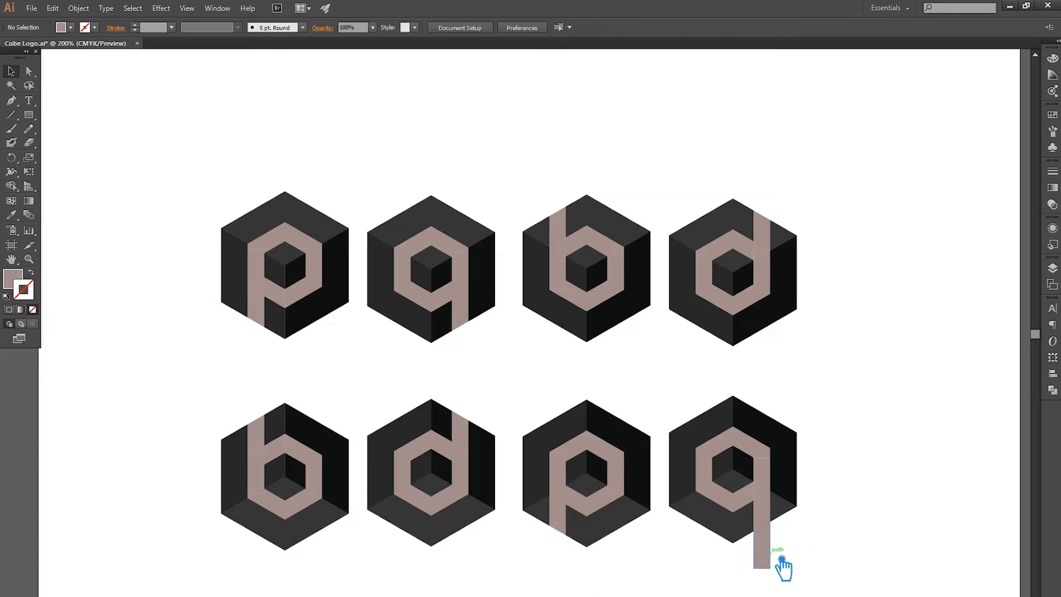
pyautogui.press('Delete')
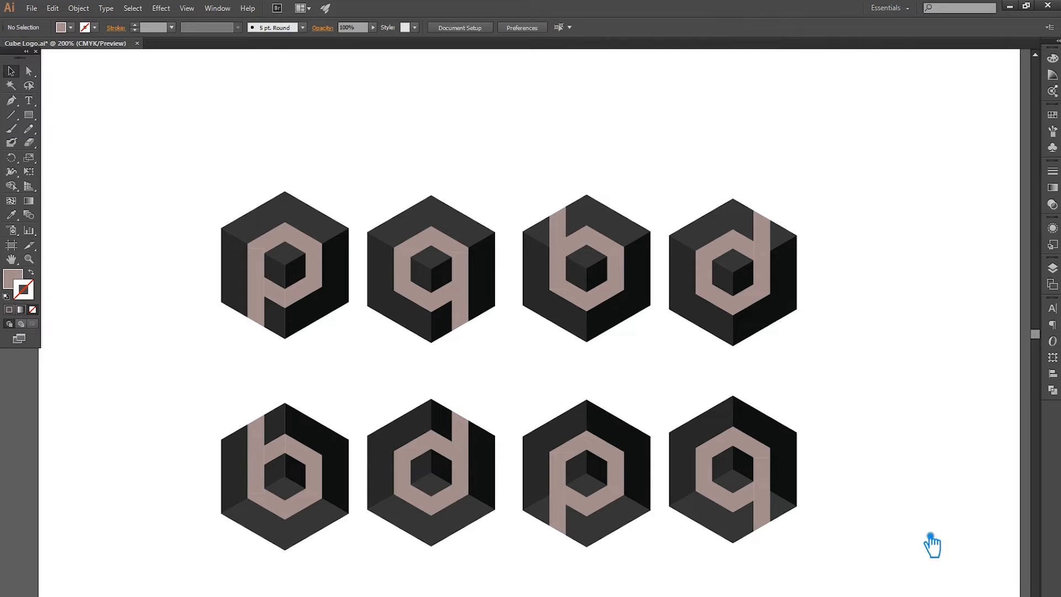
# - Delete the pinkish letter pieces of the upper-row p logo, leaving the letter as an empty cutout
pyautogui.click(262, 289)
pyautogui.press('Delete')
pyautogui.click(267, 318)
pyautogui.press('Delete')
pyautogui.click(264, 251)
pyautogui.press('Delete')
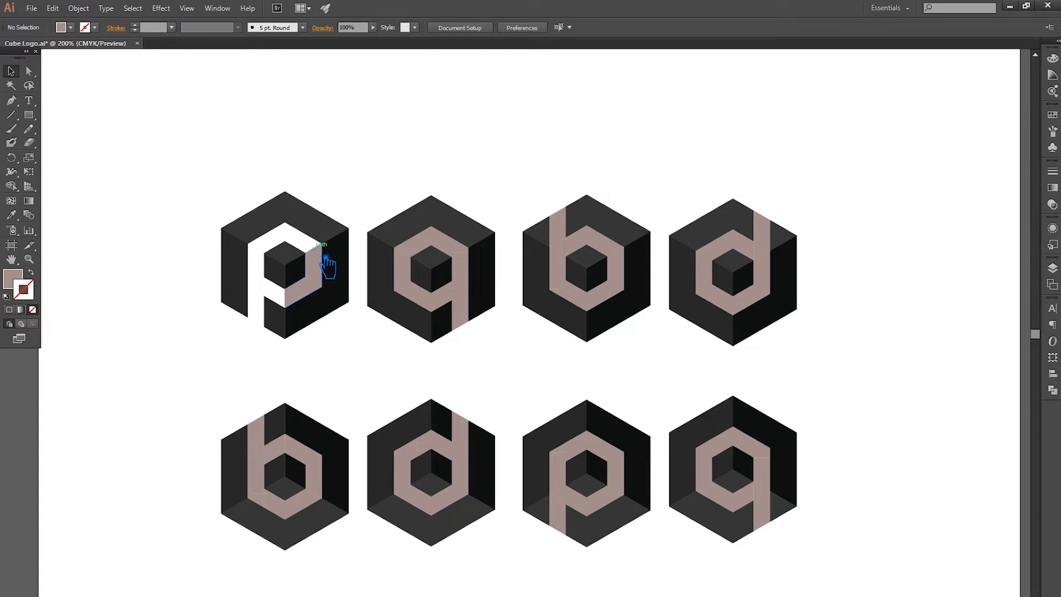
pyautogui.click(327, 267)
pyautogui.press('Delete')
# - Delete all pinkish letter pieces of the upper-row q logo to cut the letter out of its cube
pyautogui.click(430, 303)
pyautogui.press('Delete')
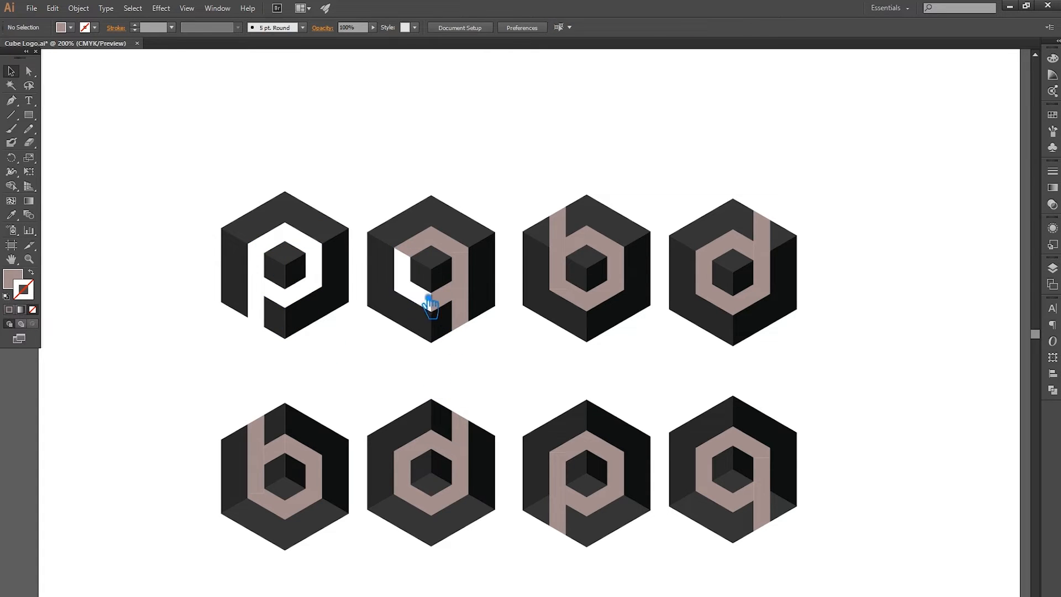
pyautogui.click(424, 263)
pyautogui.press('Delete')
pyautogui.click(473, 257)
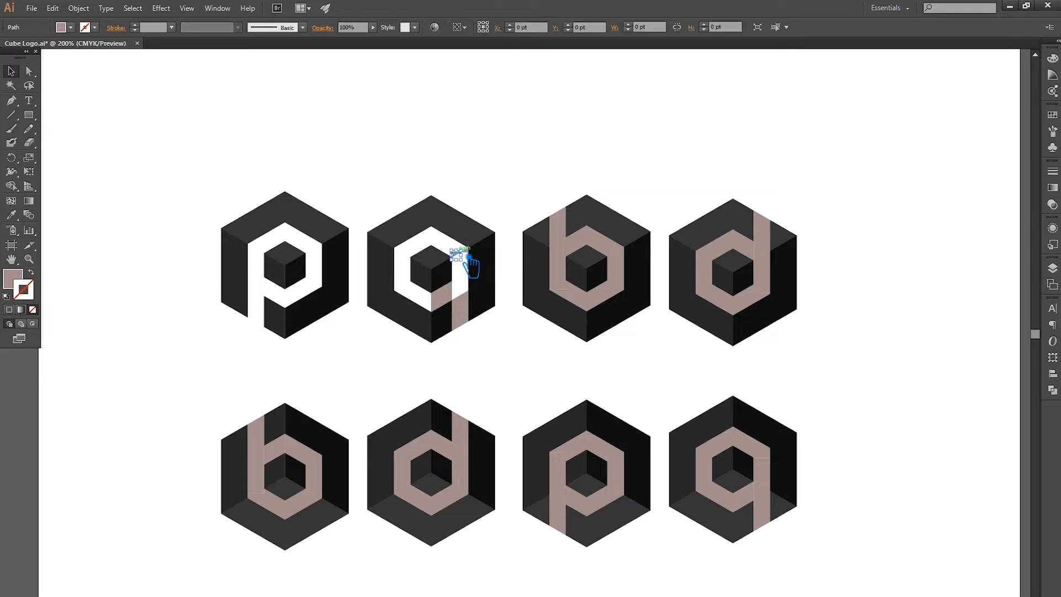
pyautogui.press('Delete')
pyautogui.click(466, 313)
pyautogui.press('Delete')
pyautogui.click(445, 302)
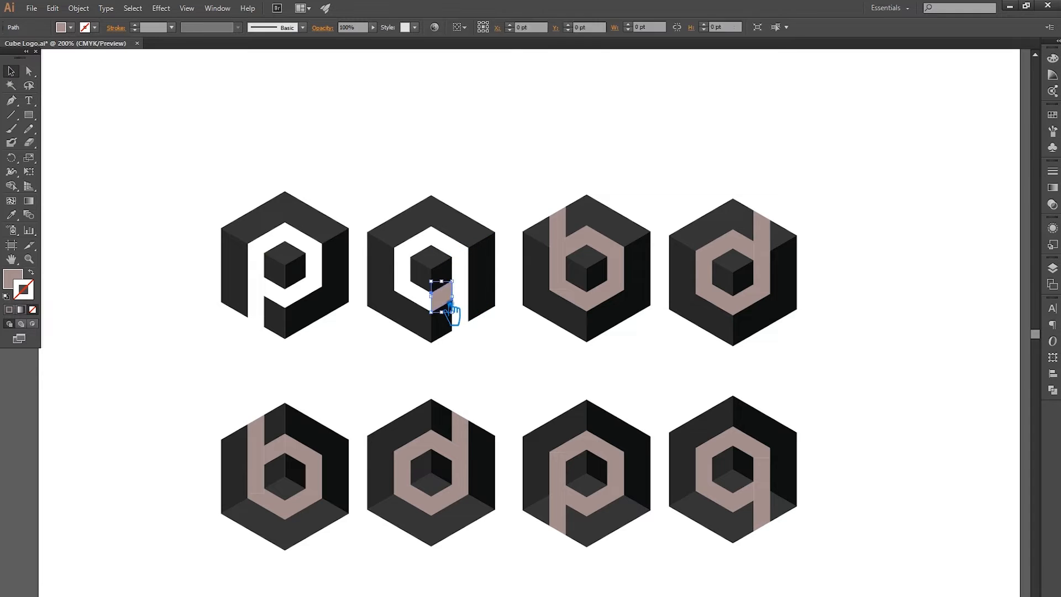
pyautogui.press('Delete')
# - Delete all pinkish letter pieces of the upper-row b logo to cut the letter out of its cube
pyautogui.click(573, 286)
pyautogui.press('Delete')
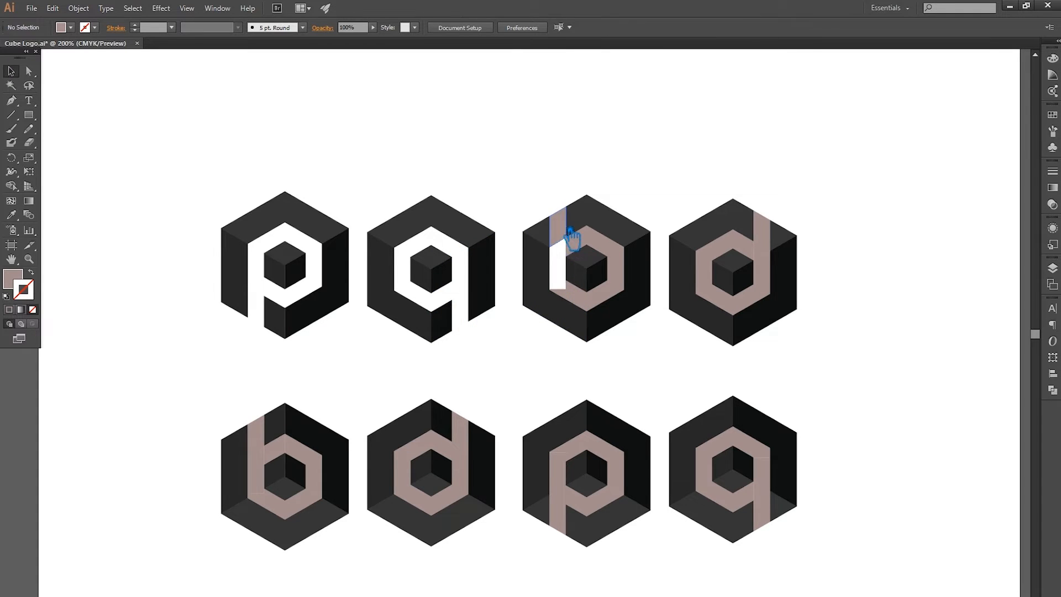
pyautogui.click(566, 231)
pyautogui.press('Delete')
pyautogui.click(604, 241)
pyautogui.press('Delete')
pyautogui.click(623, 272)
pyautogui.press('Delete')
pyautogui.click(585, 304)
pyautogui.press('Delete')
# - Delete all pinkish letter pieces of the upper-row d logo to cut the letter out of its cube
pyautogui.click(711, 287)
pyautogui.press('Delete')
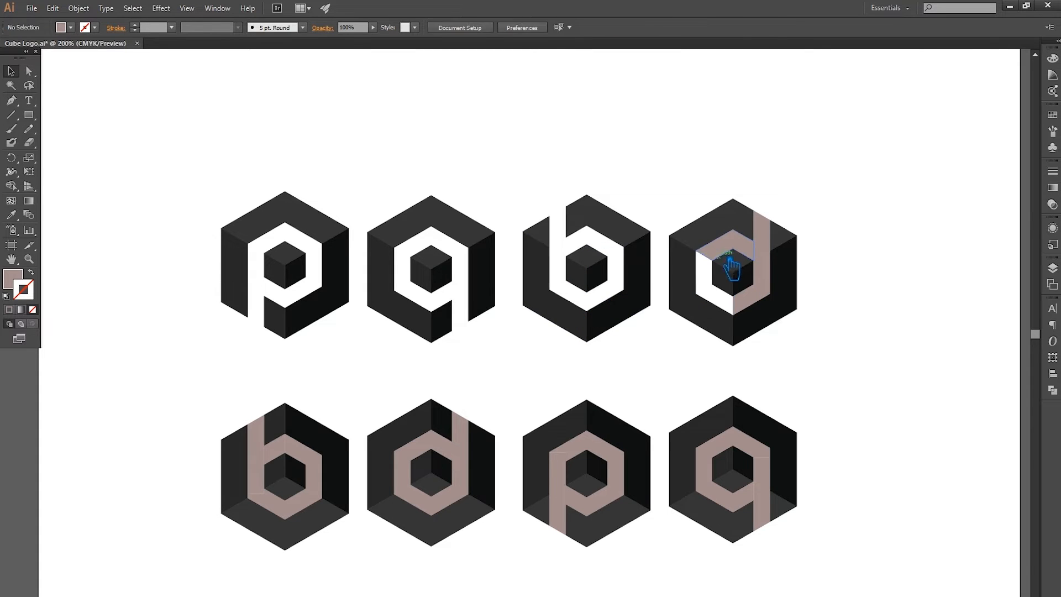
pyautogui.click(735, 260)
pyautogui.press('Delete')
pyautogui.click(763, 238)
pyautogui.press('Delete')
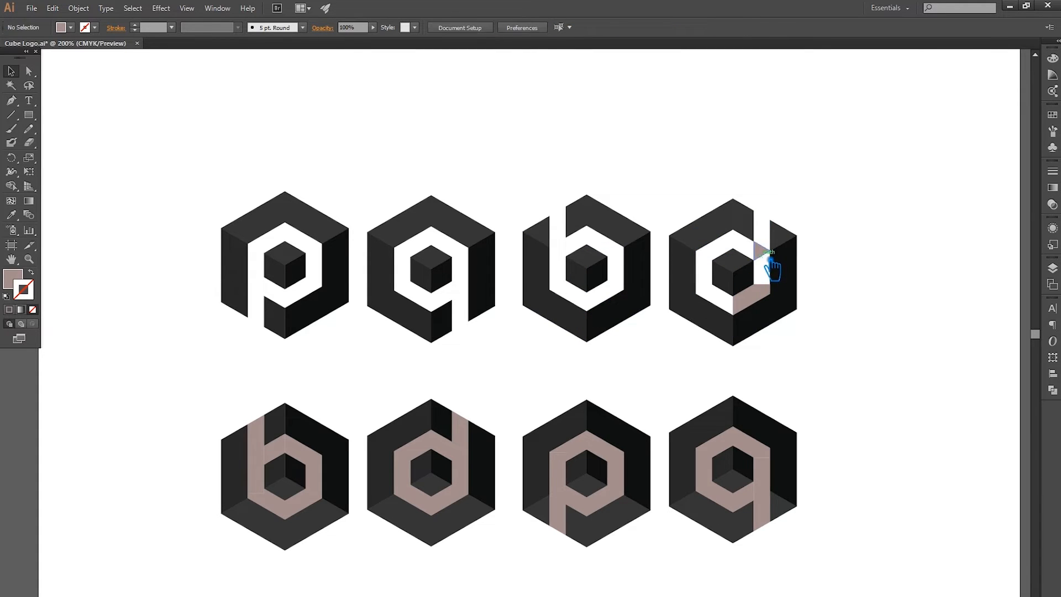
pyautogui.click(770, 300)
pyautogui.press('Delete')
# - Delete all pinkish letter pieces of the lower-row b logo to cut the letter out of its cube
pyautogui.click(257, 450)
pyautogui.press('Delete')
pyautogui.click(285, 464)
pyautogui.press('Delete')
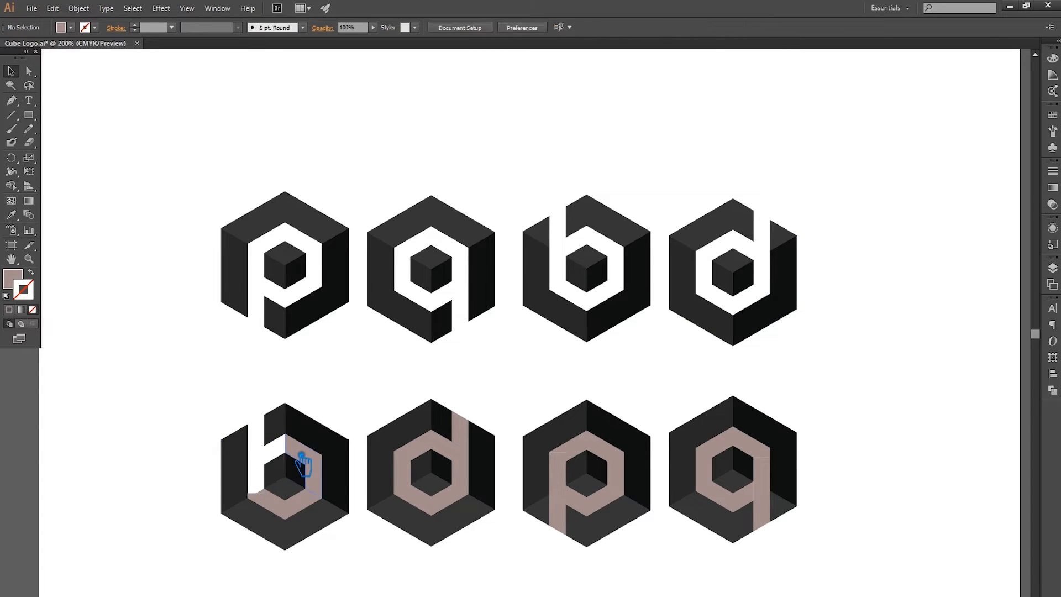
pyautogui.click(309, 469)
pyautogui.press('Delete')
pyautogui.click(274, 506)
pyautogui.press('Delete')
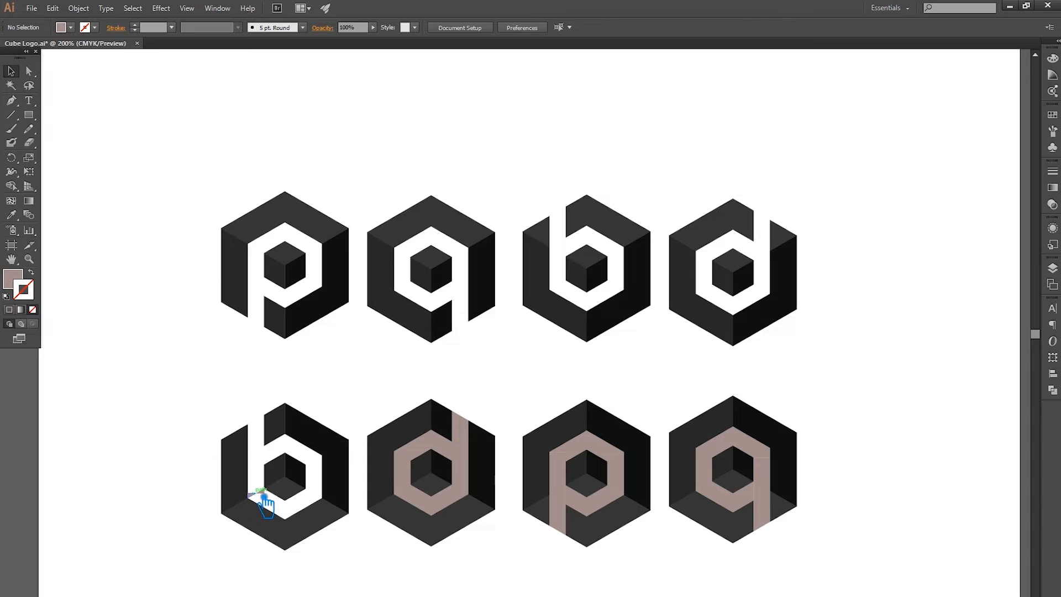
# - Delete all pinkish letter pieces of the lower-row d logo to cut the letter out of its cube
pyautogui.click(419, 504)
pyautogui.press('Delete')
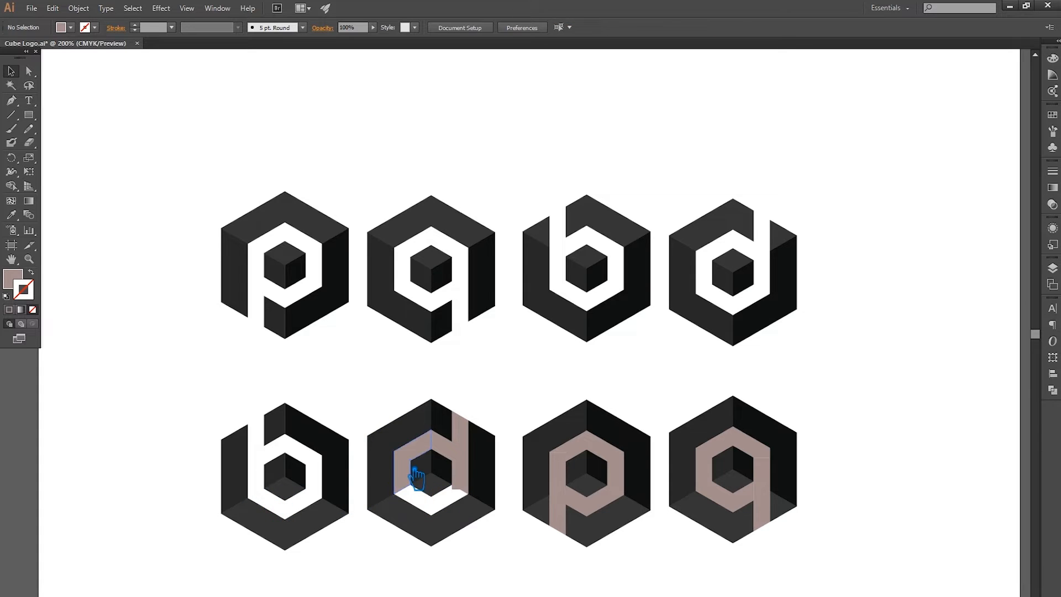
pyautogui.click(417, 470)
pyautogui.press('Delete')
pyautogui.click(446, 439)
pyautogui.press('Delete')
pyautogui.click(467, 443)
pyautogui.press('Delete')
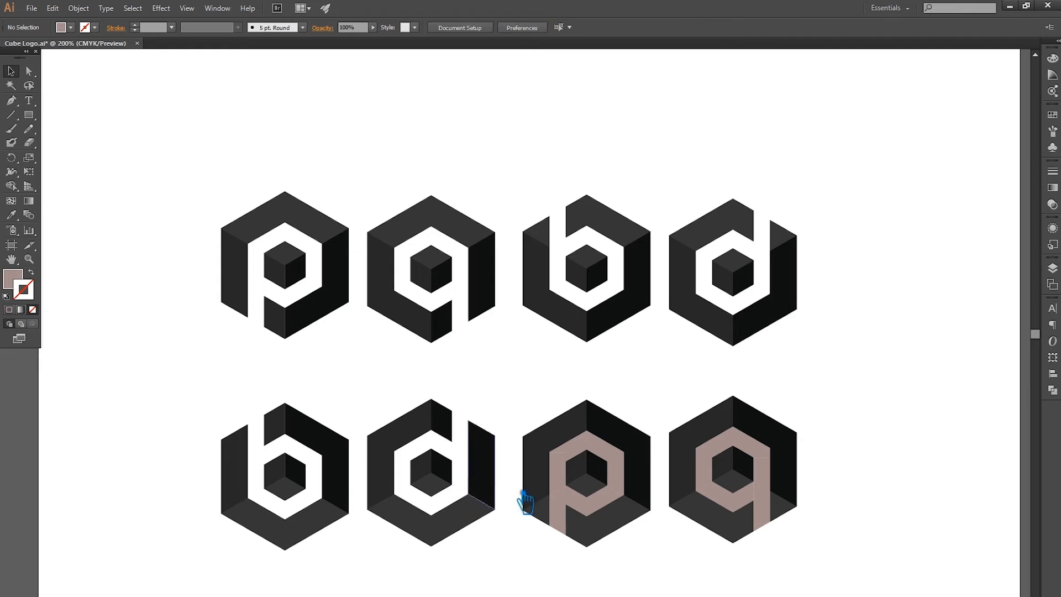
# - Delete all pinkish letter pieces of the lower-row p logo to cut the letter out of its cube
pyautogui.click(562, 483)
pyautogui.press('Delete')
pyautogui.click(561, 499)
pyautogui.press('Delete')
pyautogui.click(561, 512)
pyautogui.press('Delete')
pyautogui.click(598, 502)
pyautogui.press('Delete')
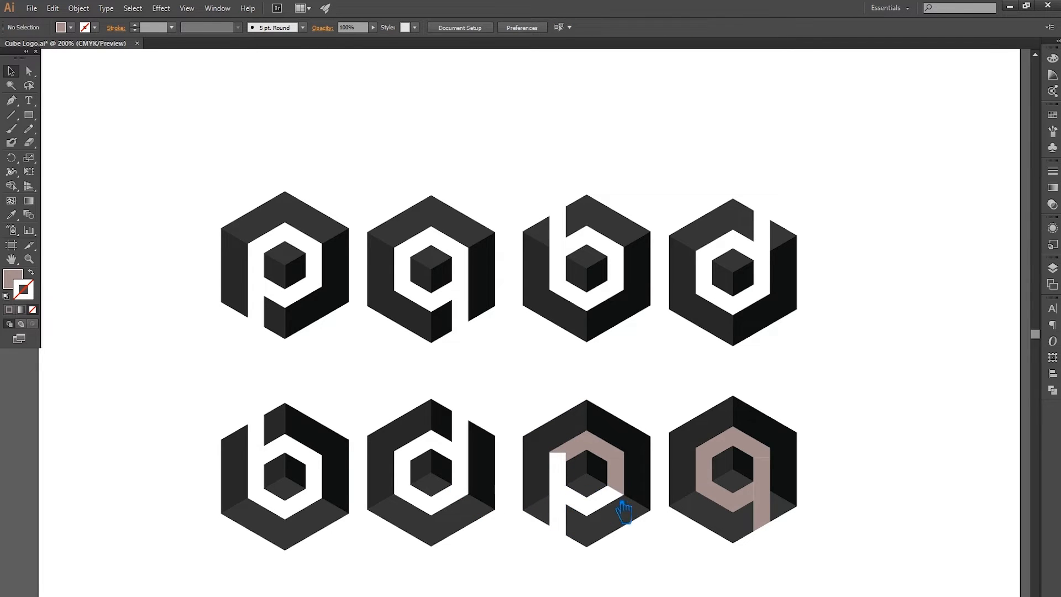
pyautogui.click(630, 490)
pyautogui.press('Delete')
pyautogui.click(559, 443)
pyautogui.press('Delete')
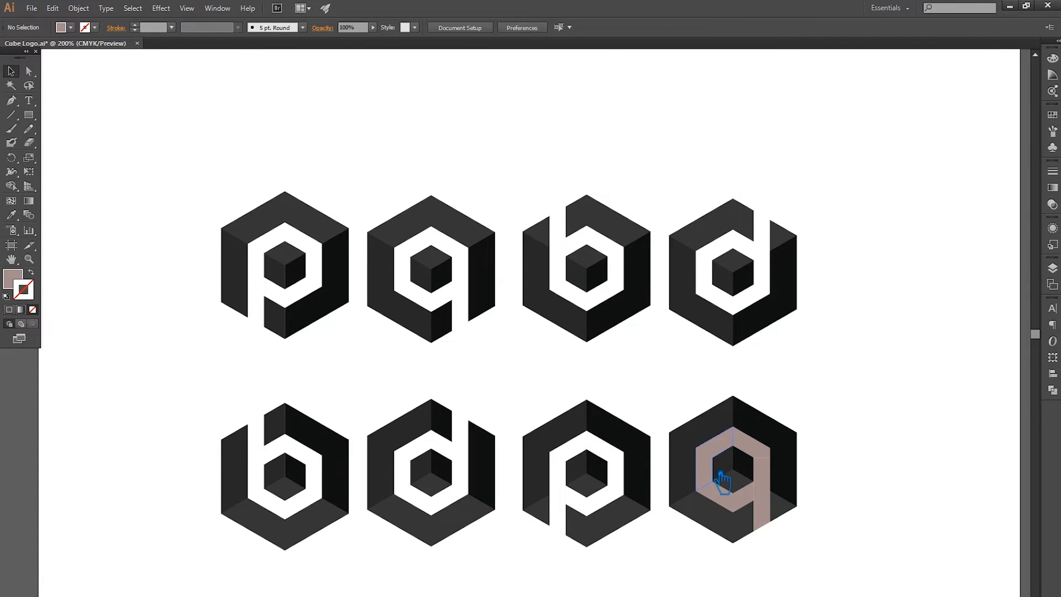
# - Delete all pinkish letter pieces of the lower-row q logo to cut the letter out of its cube
pyautogui.click(718, 469)
pyautogui.press('Delete')
pyautogui.click(764, 464)
pyautogui.press('Delete')
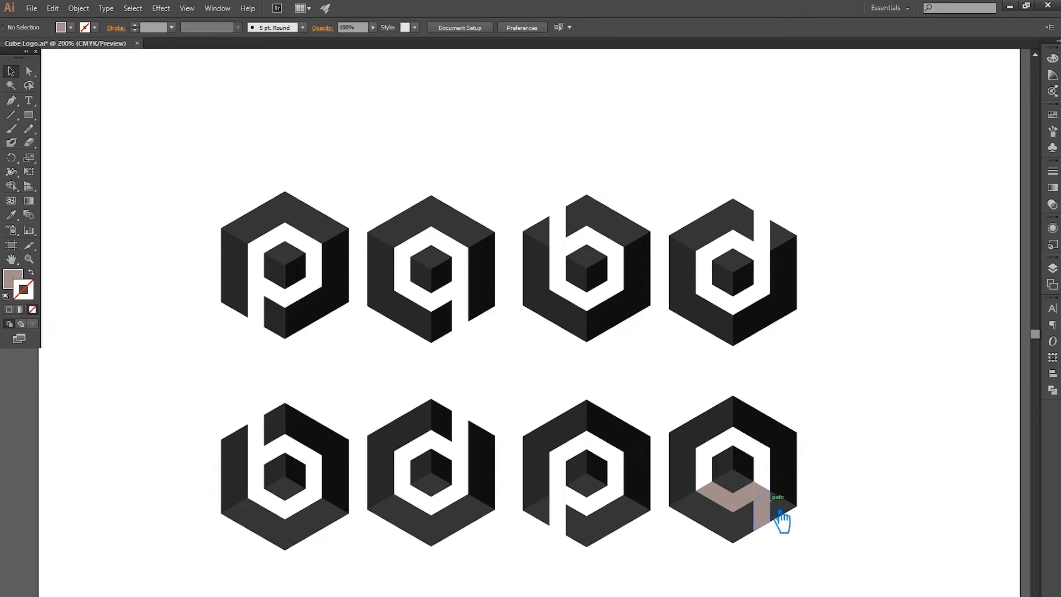
pyautogui.click(765, 511)
pyautogui.press('Delete')
pyautogui.click(760, 491)
pyautogui.press('Delete')
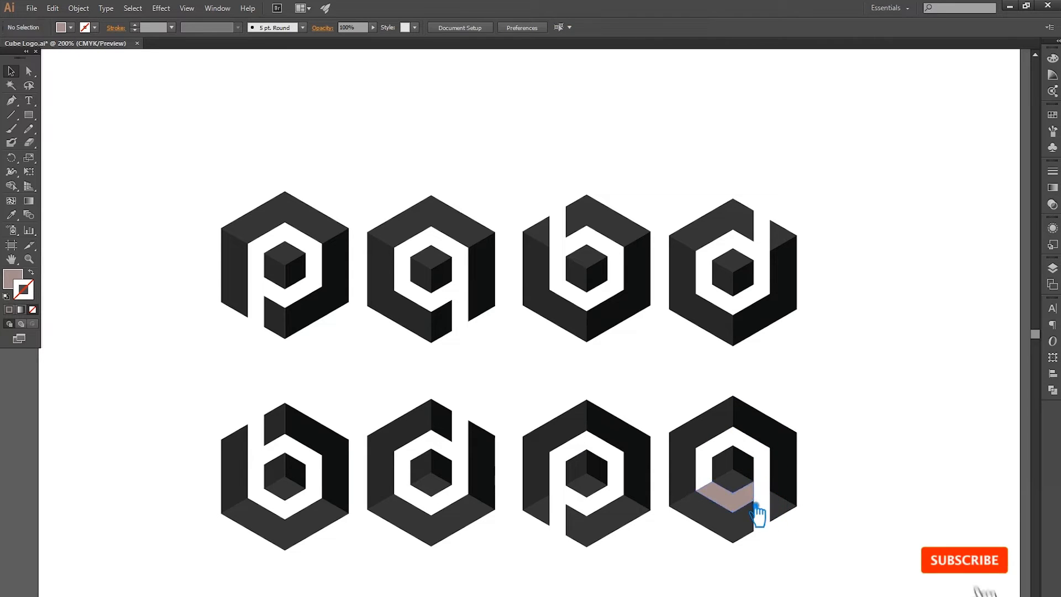
pyautogui.click(744, 499)
pyautogui.press('Delete')
# - Place a duplicate of the four-logo row directly below the original and reflect the copy across the horizontal axis
pyautogui.moveTo(927, 351); pyautogui.dragTo(102, 122)
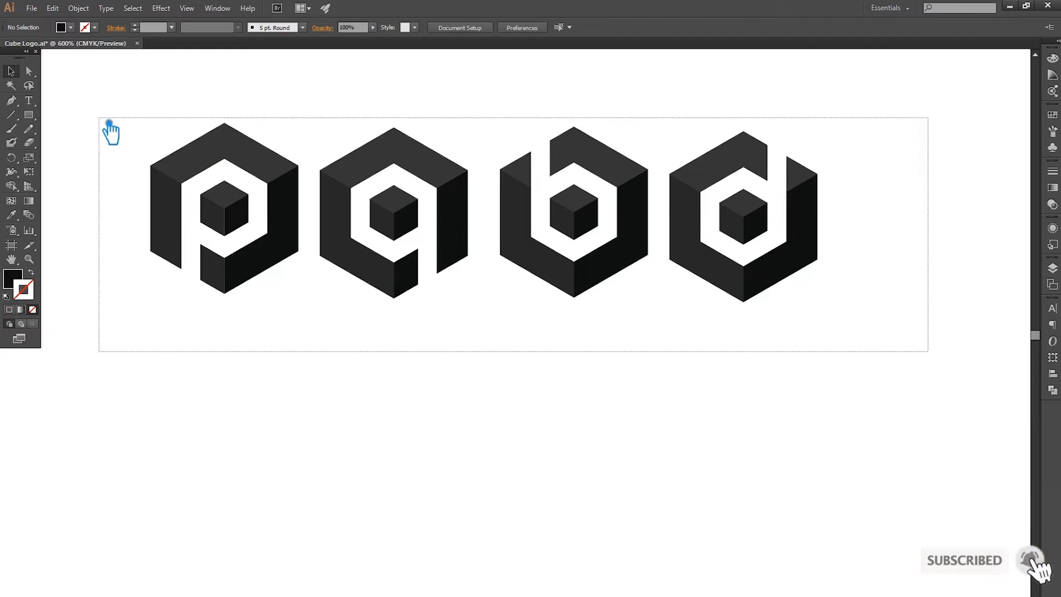
pyautogui.moveTo(317, 241); pyautogui.dragTo(367, 473)
pyautogui.rightClick(344, 420)
pyautogui.moveTo(410, 506)
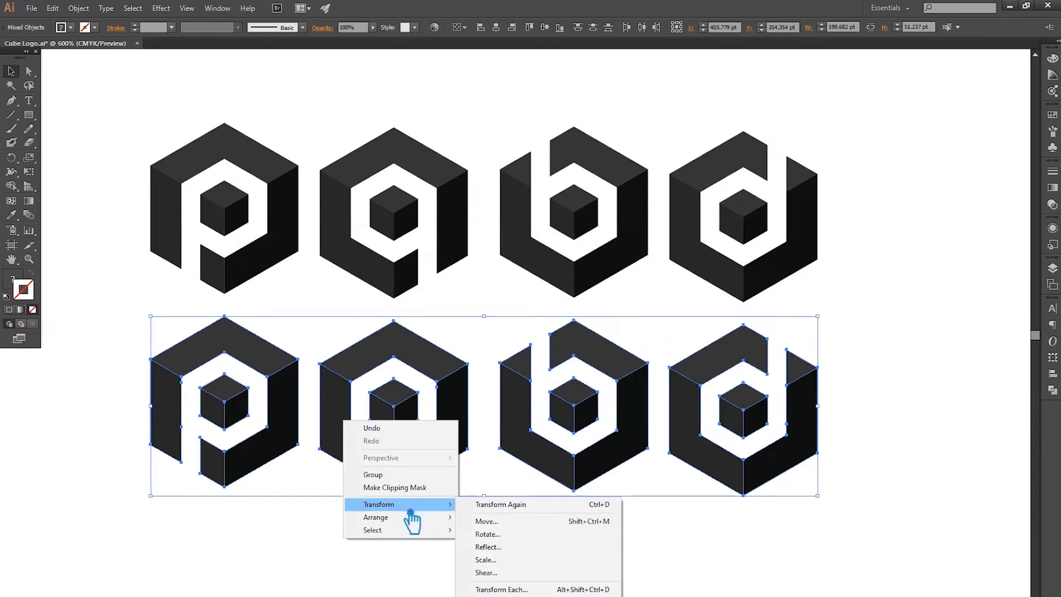
pyautogui.click(519, 548)
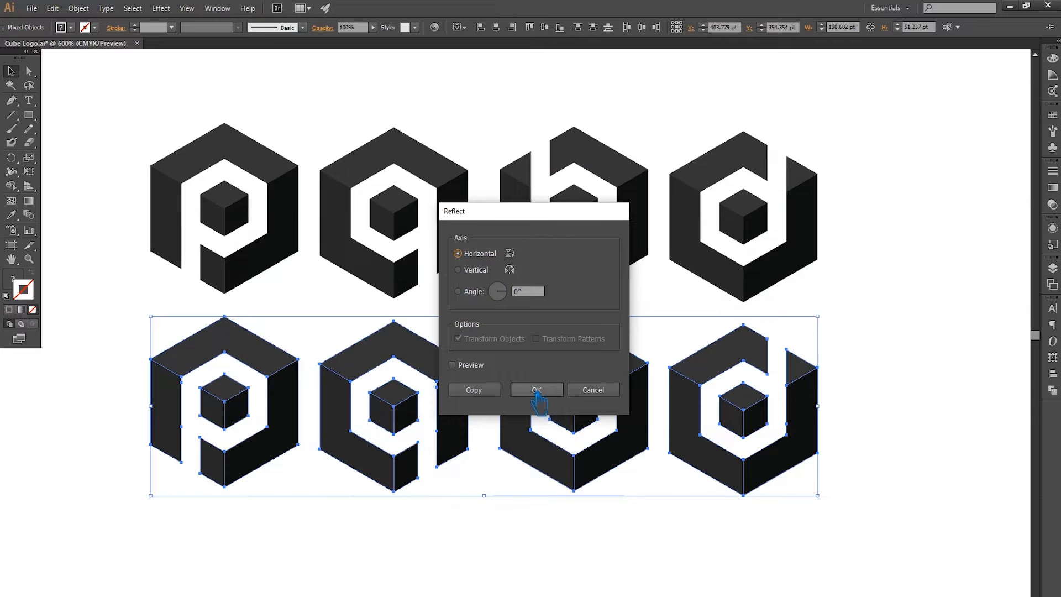
pyautogui.click(538, 392)
pyautogui.click(621, 541)
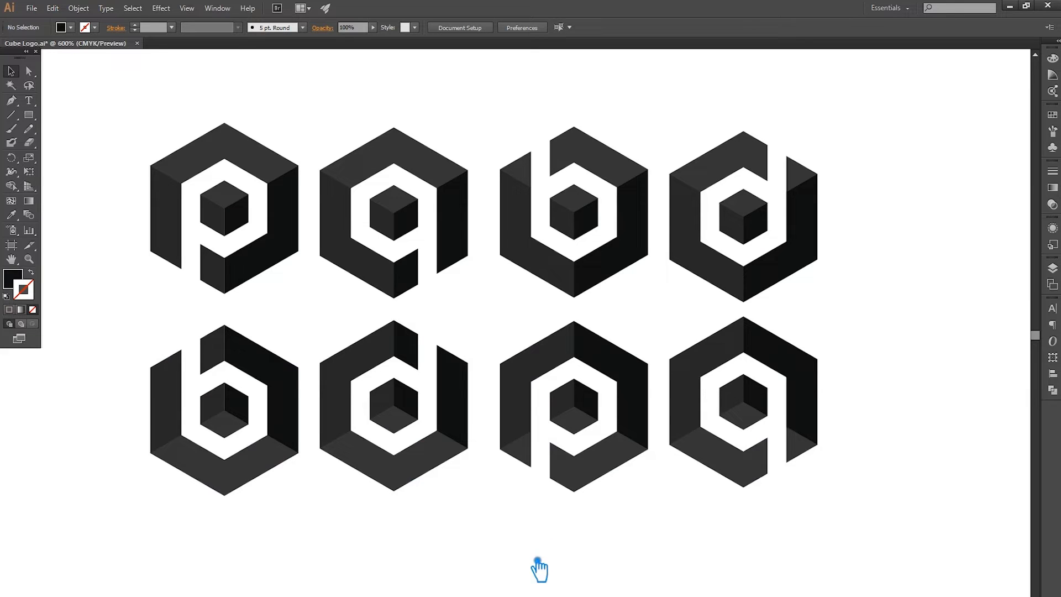
# - Group the pieces of each of the eight logos so that every logo is its own group
pyautogui.moveTo(455, 517); pyautogui.dragTo(293, 496)
pyautogui.click(348, 467)
pyautogui.click(444, 535)
pyautogui.moveTo(317, 525); pyautogui.dragTo(119, 315)
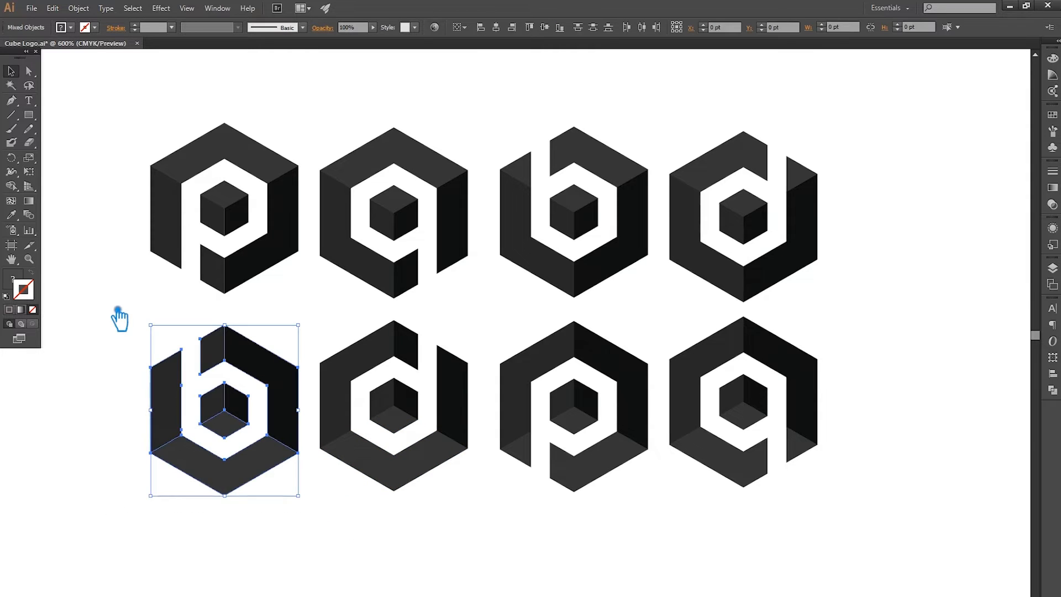
pyautogui.moveTo(298, 309); pyautogui.dragTo(130, 130)
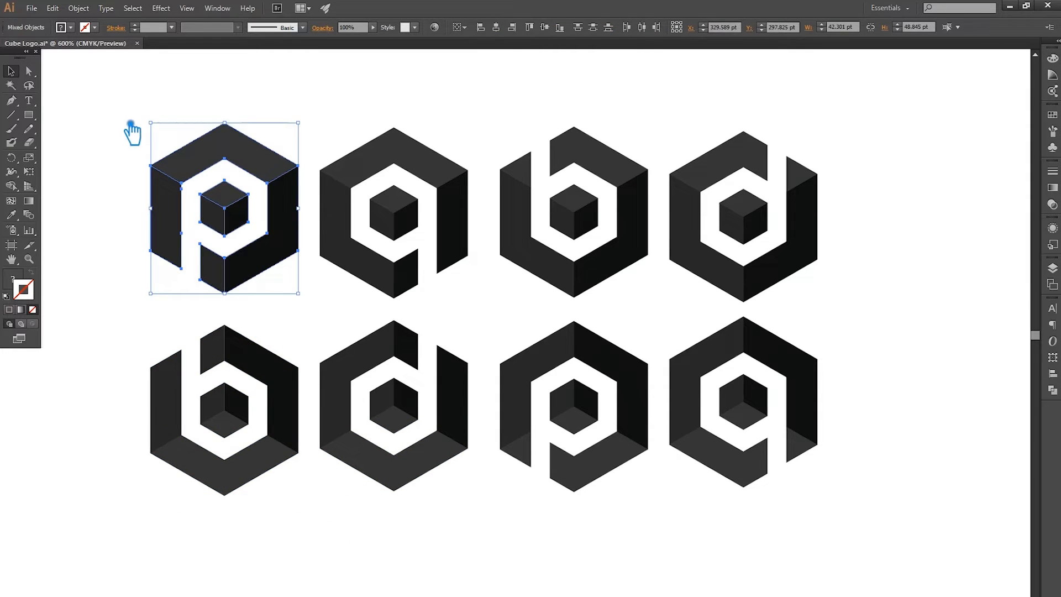
pyautogui.moveTo(348, 104); pyautogui.dragTo(478, 296)
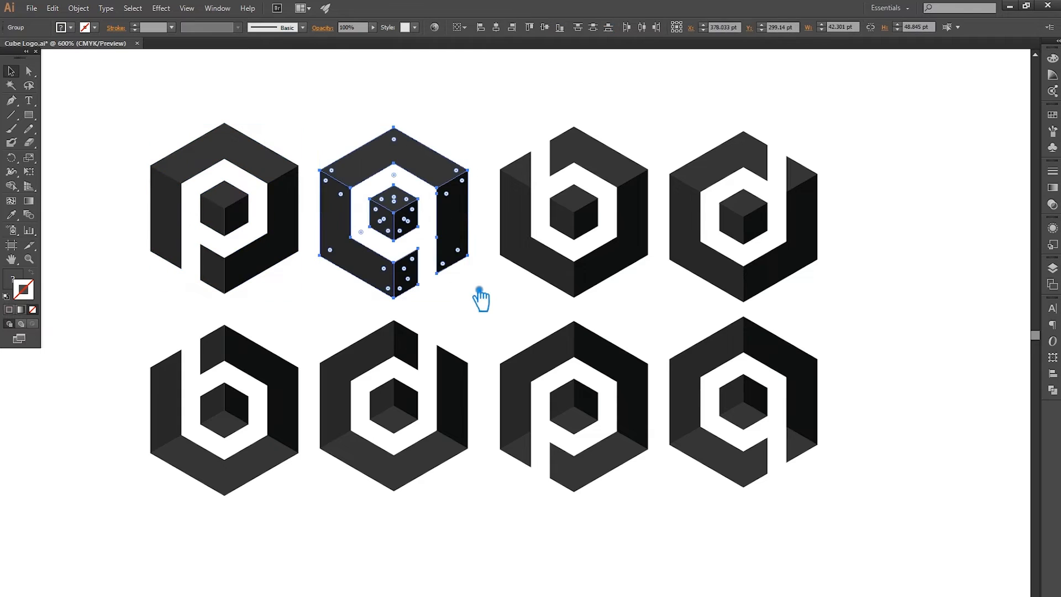
pyautogui.moveTo(492, 105); pyautogui.dragTo(658, 266)
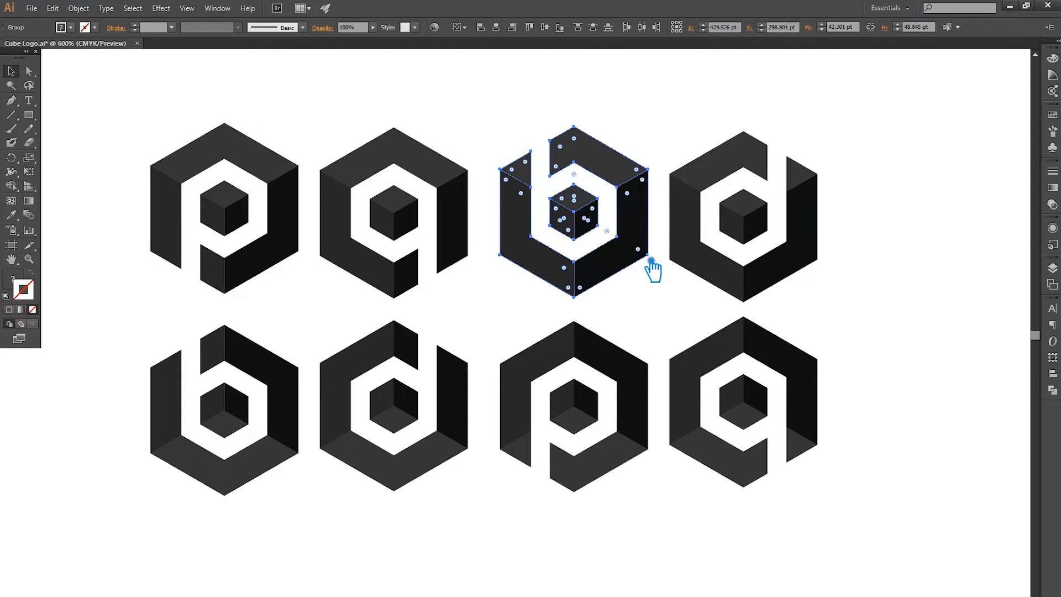
pyautogui.moveTo(675, 100); pyautogui.dragTo(857, 282)
pyautogui.moveTo(860, 550); pyautogui.dragTo(687, 334)
pyautogui.moveTo(657, 497); pyautogui.dragTo(519, 338)
pyautogui.moveTo(441, 531); pyautogui.dragTo(350, 354)
pyautogui.moveTo(284, 525); pyautogui.dragTo(184, 386)
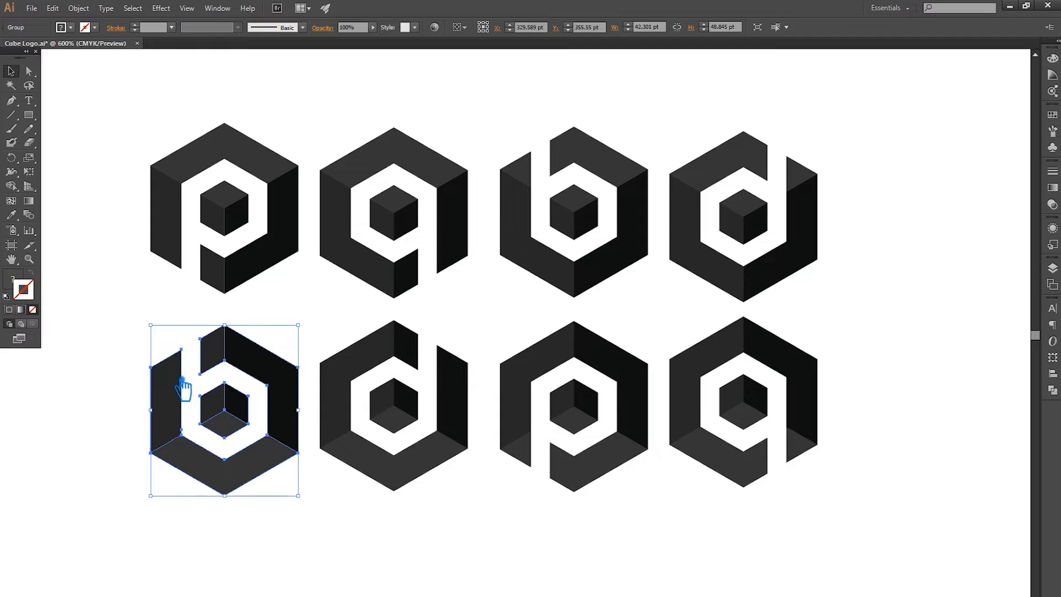
pyautogui.click(564, 527)
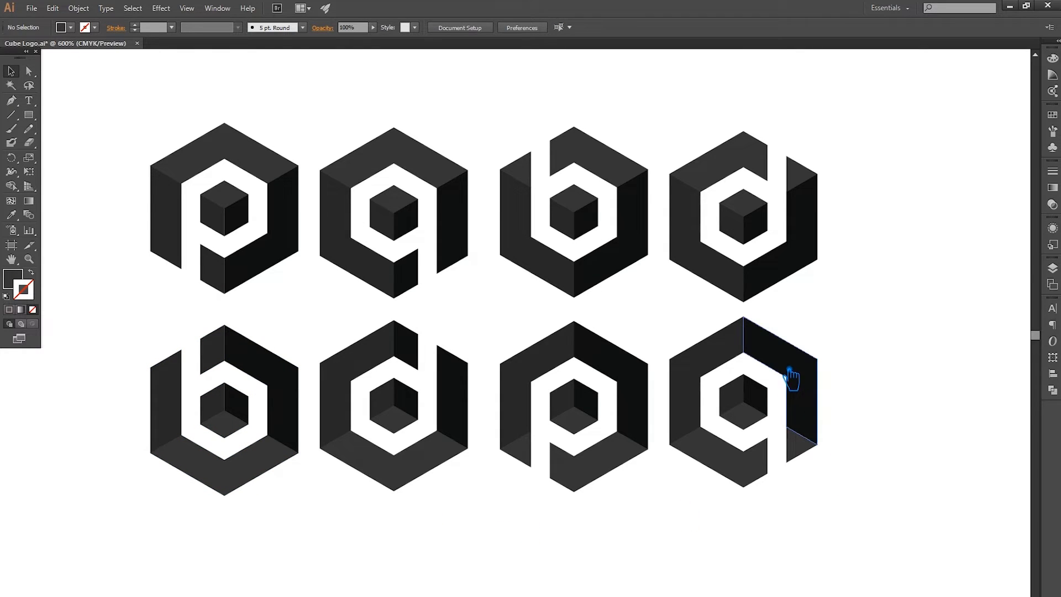
# - Swap the first and fourth logos of the lower row, placing q first and b last
pyautogui.moveTo(802, 379); pyautogui.dragTo(284, 410)
pyautogui.click(395, 572)
pyautogui.moveTo(241, 486); pyautogui.dragTo(764, 499)
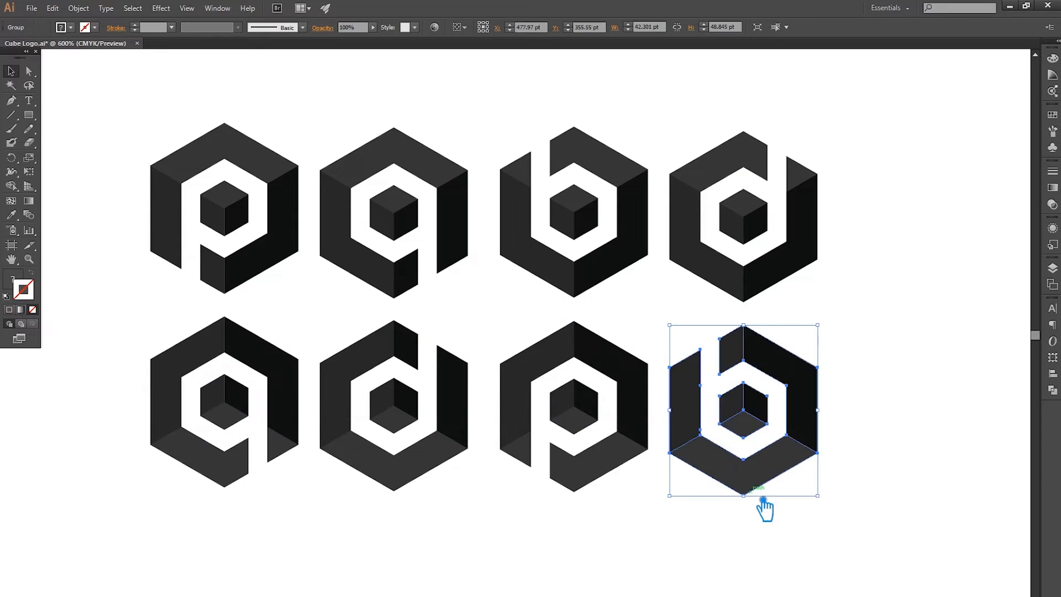
pyautogui.click(772, 542)
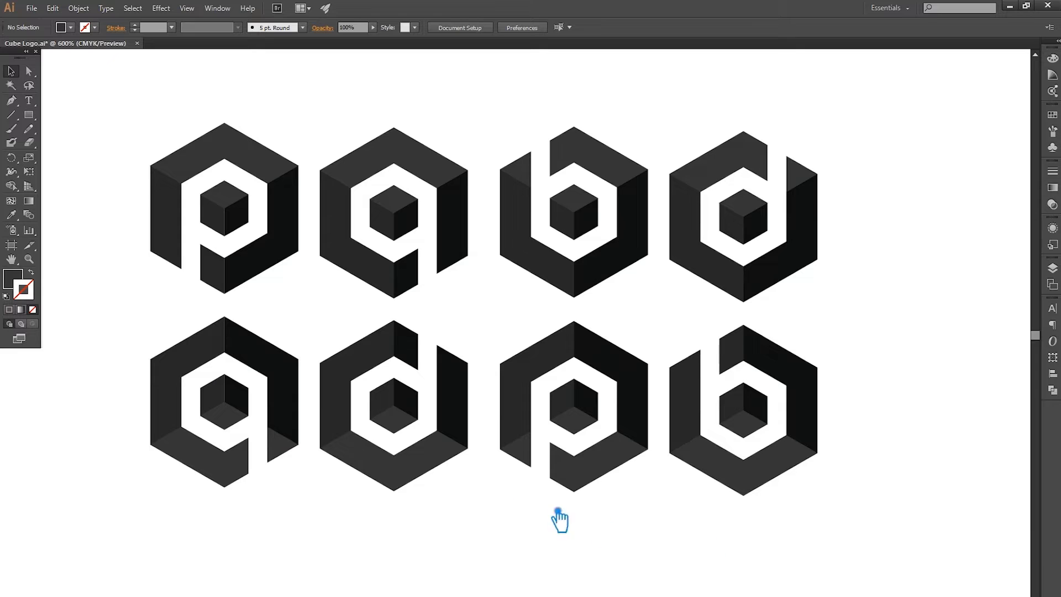
# - Swap the second and third logos of the lower row, placing p second and d third
pyautogui.moveTo(543, 430); pyautogui.dragTo(346, 429)
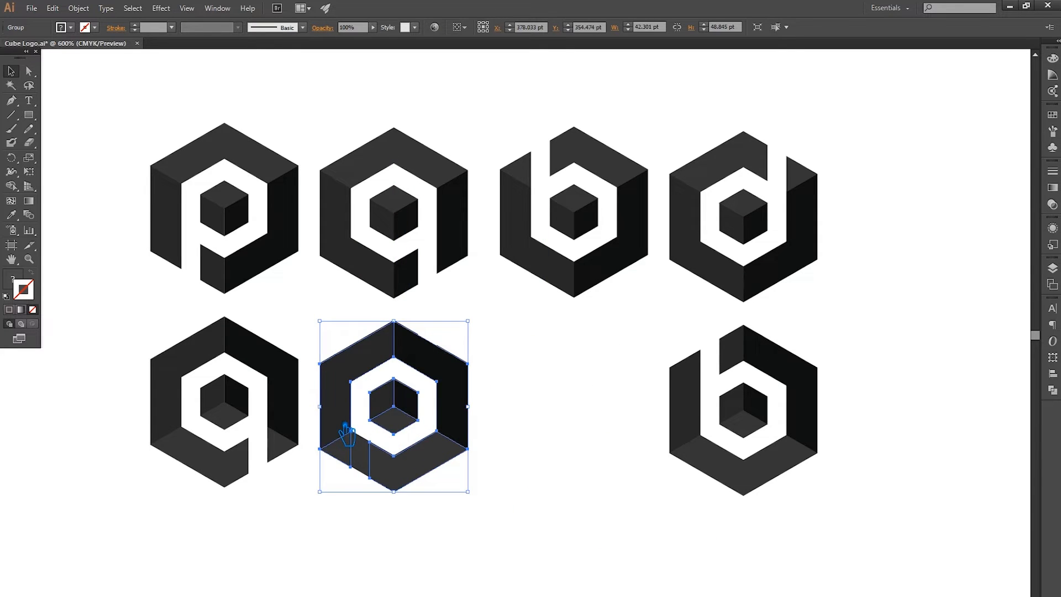
pyautogui.click(509, 514)
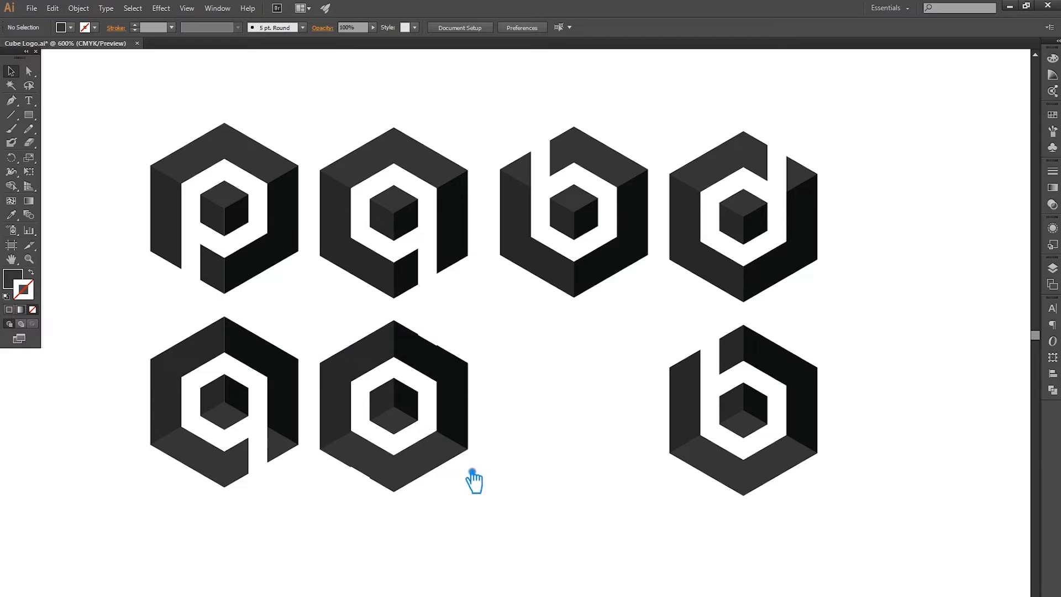
pyautogui.click(453, 463)
pyautogui.press('a')
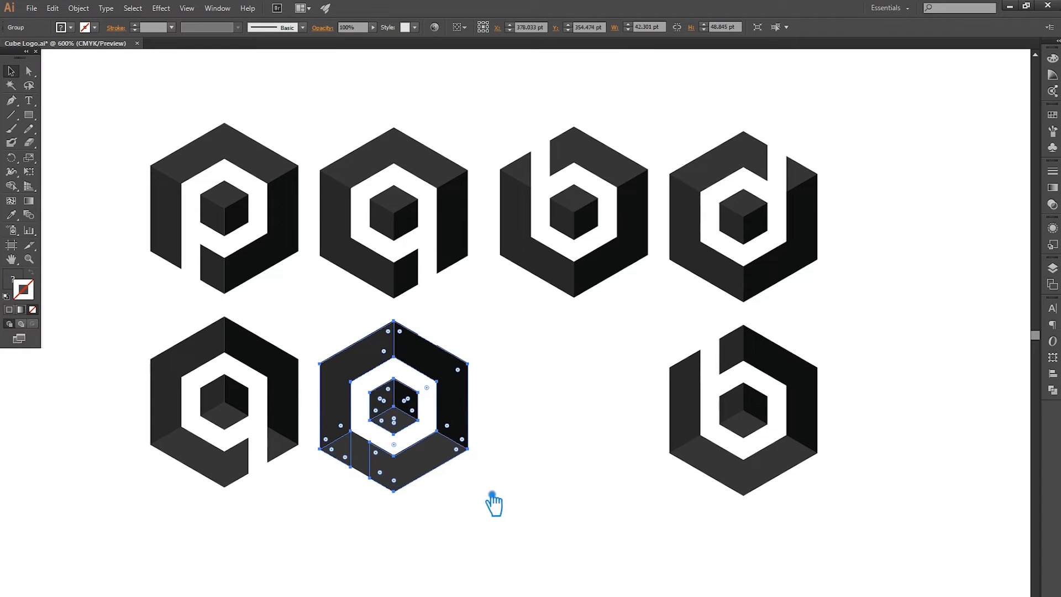
pyautogui.press('v')
pyautogui.click(497, 503)
pyautogui.moveTo(441, 466); pyautogui.dragTo(615, 460)
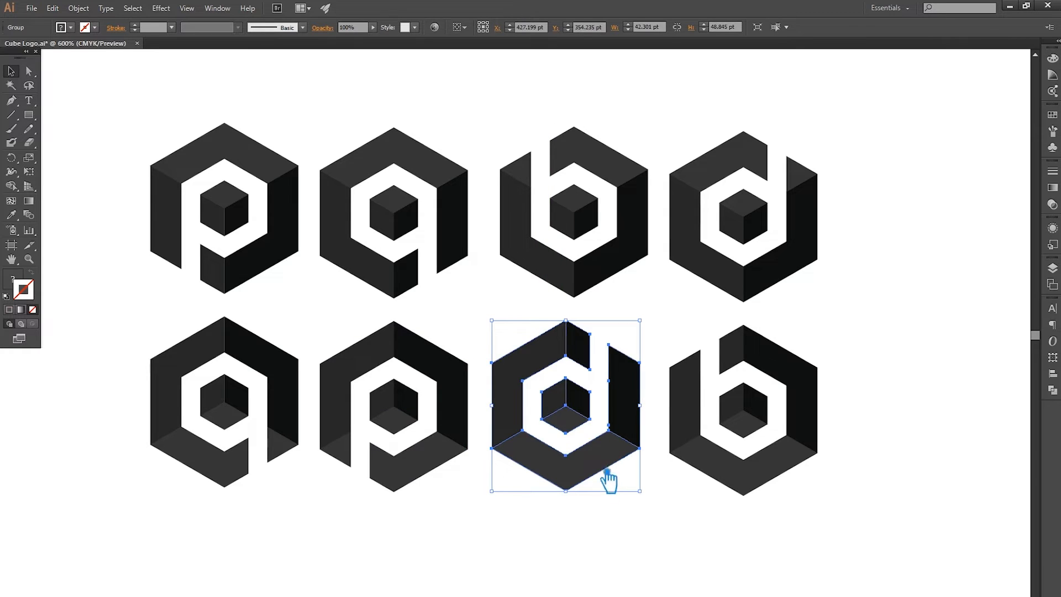
# - Swap the third and fourth logos of the lower row, placing b third and d last
pyautogui.click(686, 550)
pyautogui.moveTo(575, 434); pyautogui.dragTo(755, 428)
pyautogui.click(800, 502)
pyautogui.moveTo(777, 489); pyautogui.dragTo(608, 490)
# - Line up the two logos of the fourth column with each other horizontally, and likewise the two logos of the first column
pyautogui.click(839, 525)
pyautogui.moveTo(827, 521); pyautogui.dragTo(690, 136)
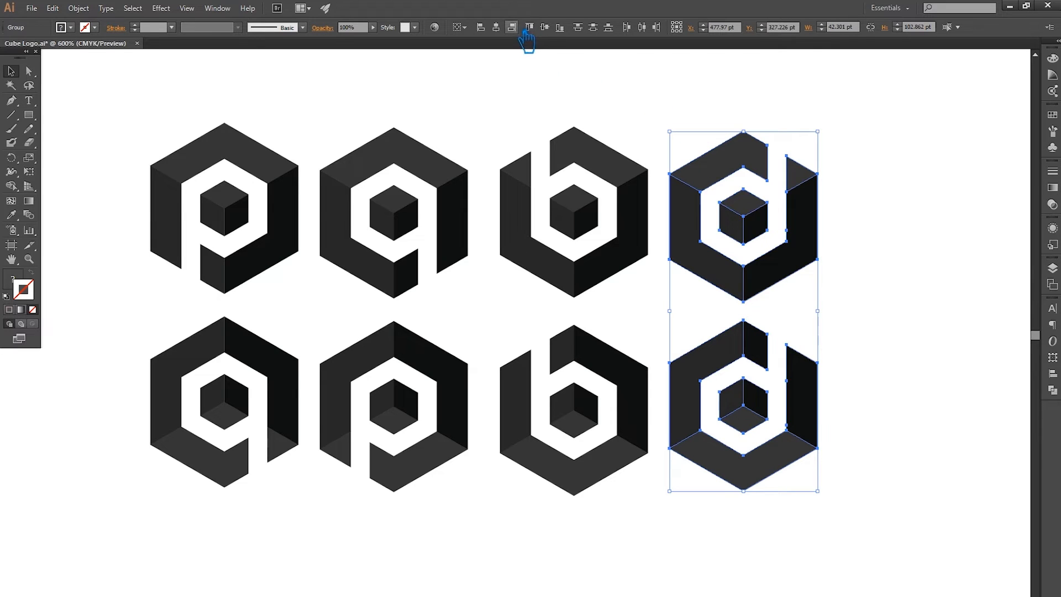
pyautogui.moveTo(166, 135); pyautogui.dragTo(254, 319)
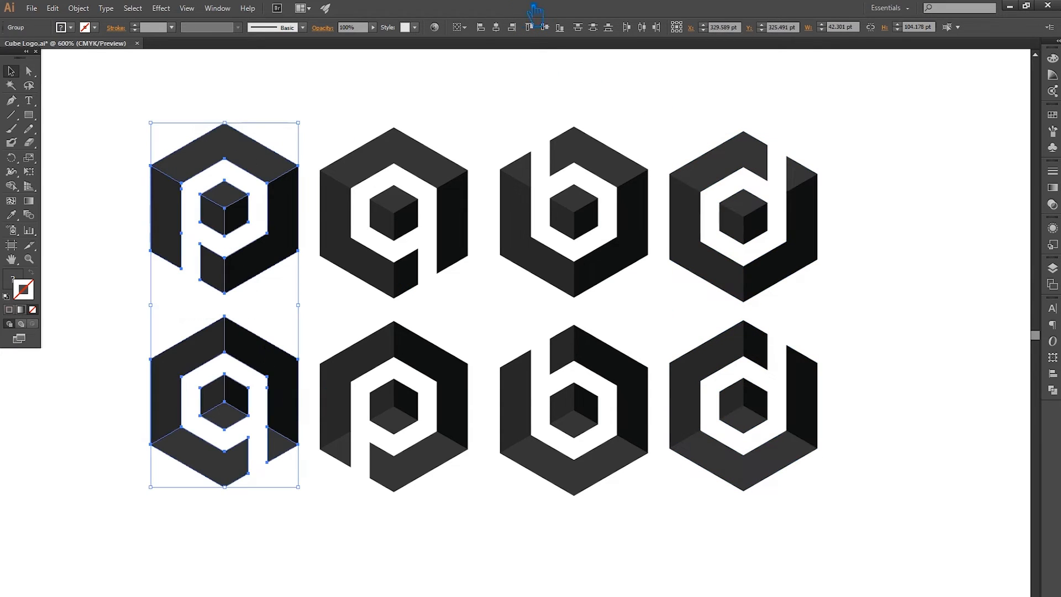
# - Align the four upper-row logos on their vertical centers and distribute them evenly by their horizontal centers
pyautogui.moveTo(267, 204); pyautogui.dragTo(260, 202)
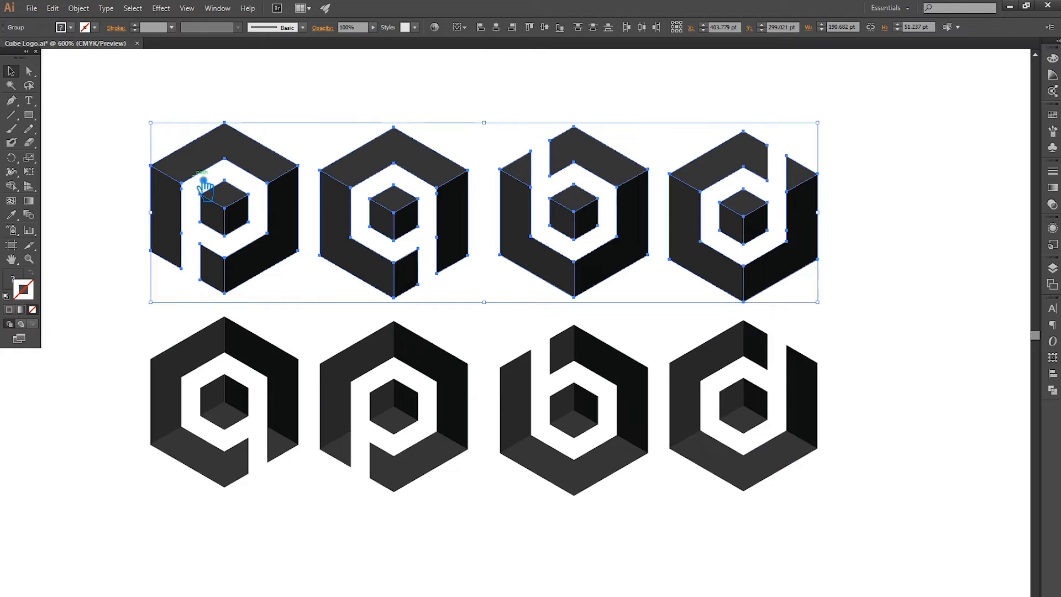
pyautogui.click(545, 27)
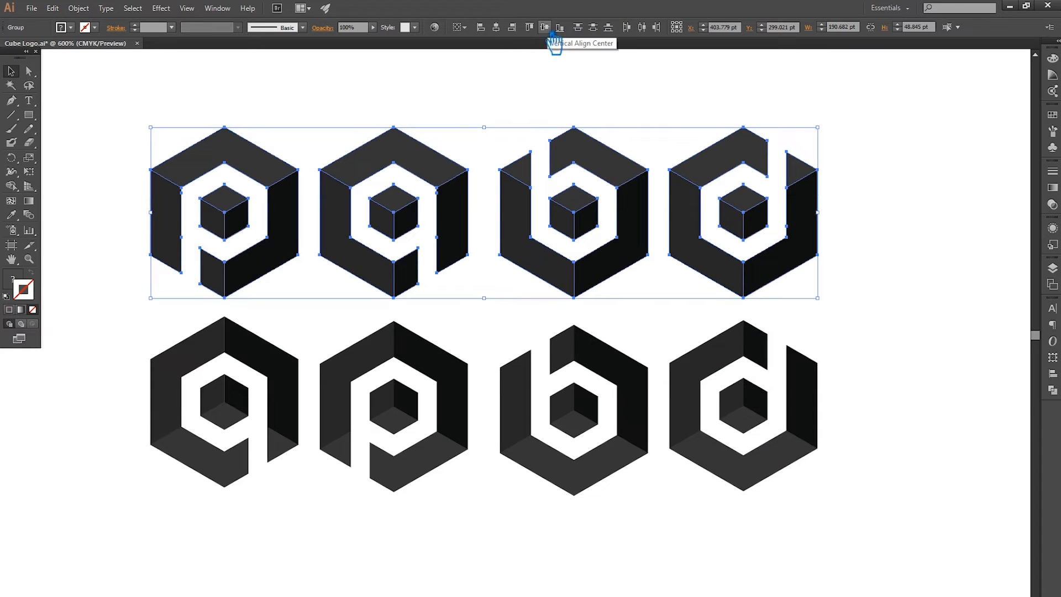
pyautogui.click(642, 28)
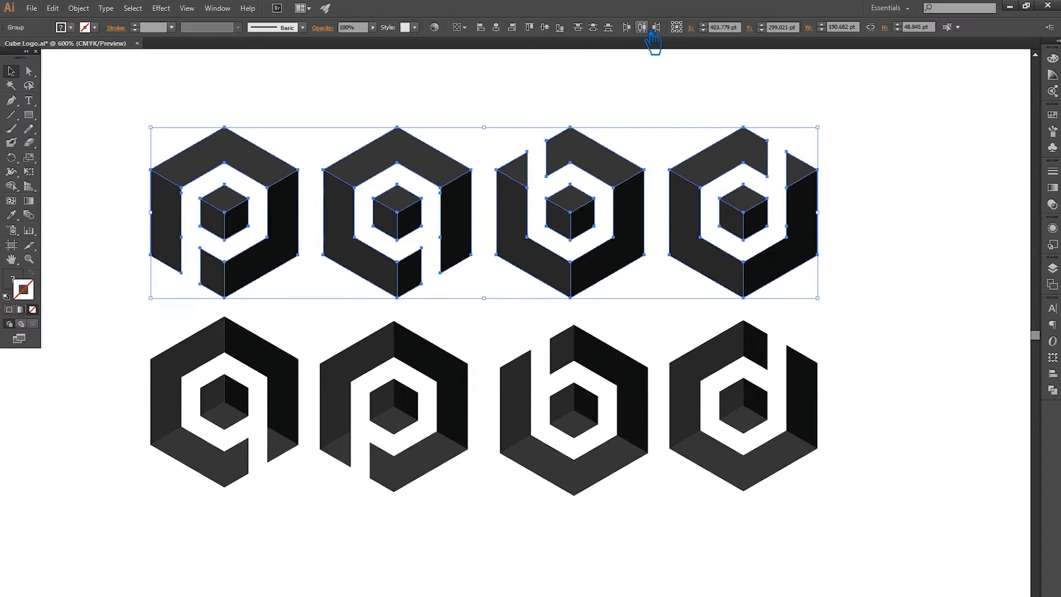
# - Align the four lower-row logos on their vertical centers and distribute them evenly by their horizontal centers
pyautogui.click(879, 291)
pyautogui.moveTo(877, 497); pyautogui.dragTo(159, 360)
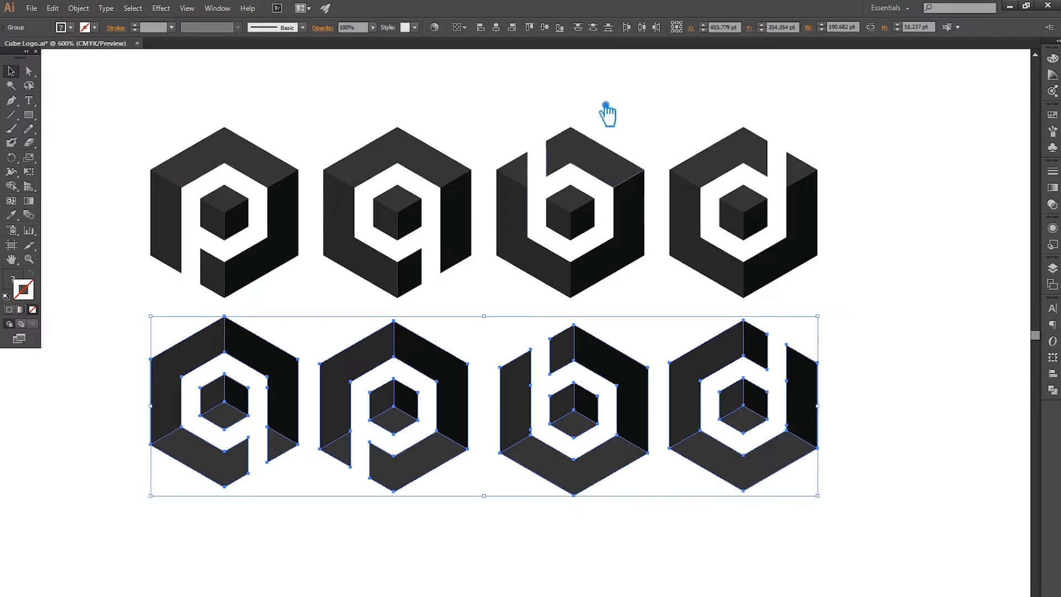
pyautogui.click(550, 32)
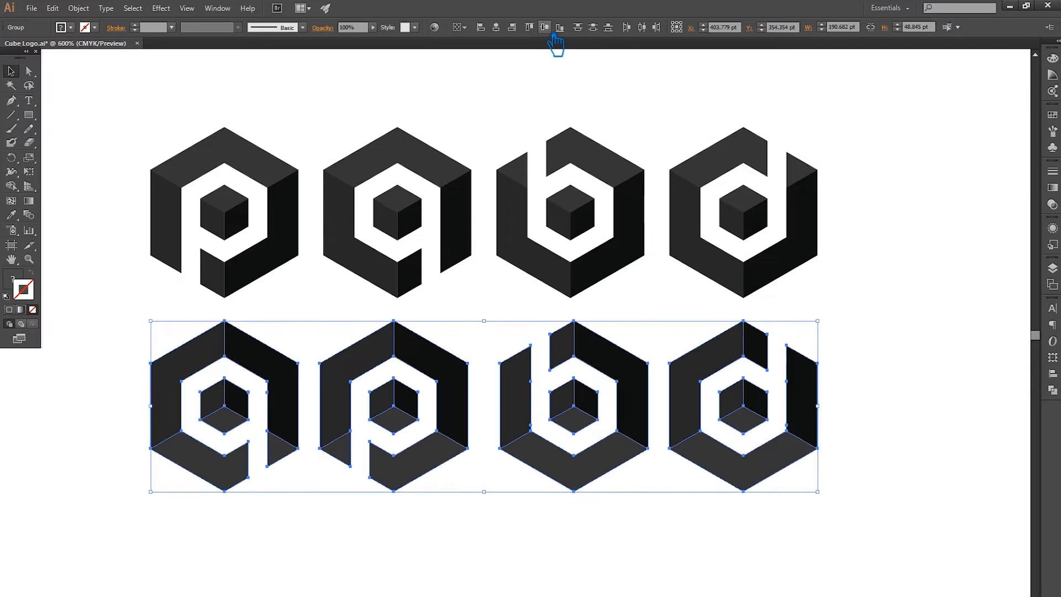
pyautogui.click(643, 28)
pyautogui.click(912, 293)
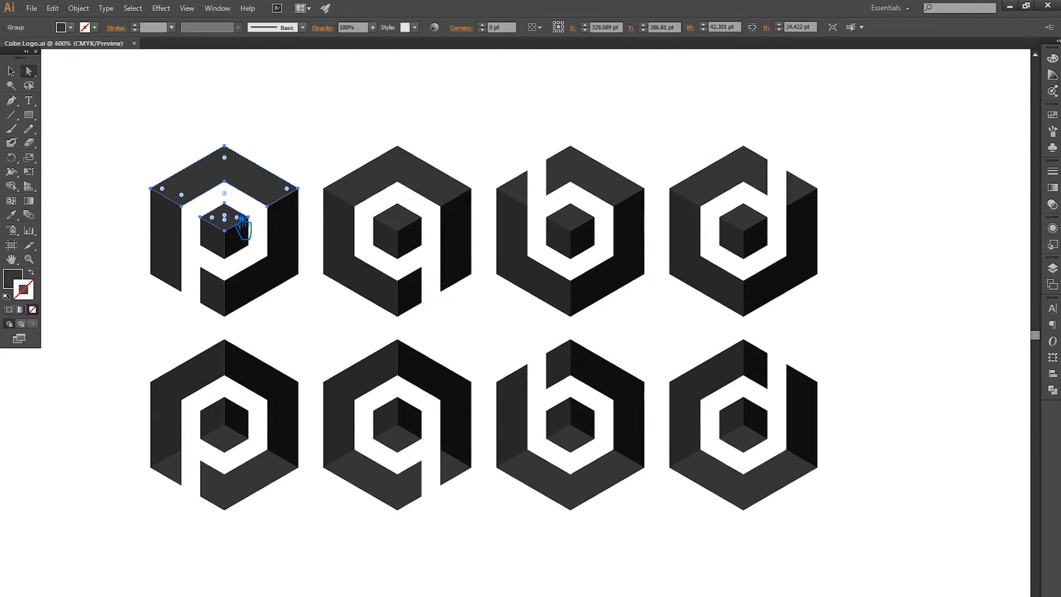
# - Fill the top faces of the upper p logo's outer and inner cubes with orange, about #e77f44
pyautogui.doubleClick(21, 284)
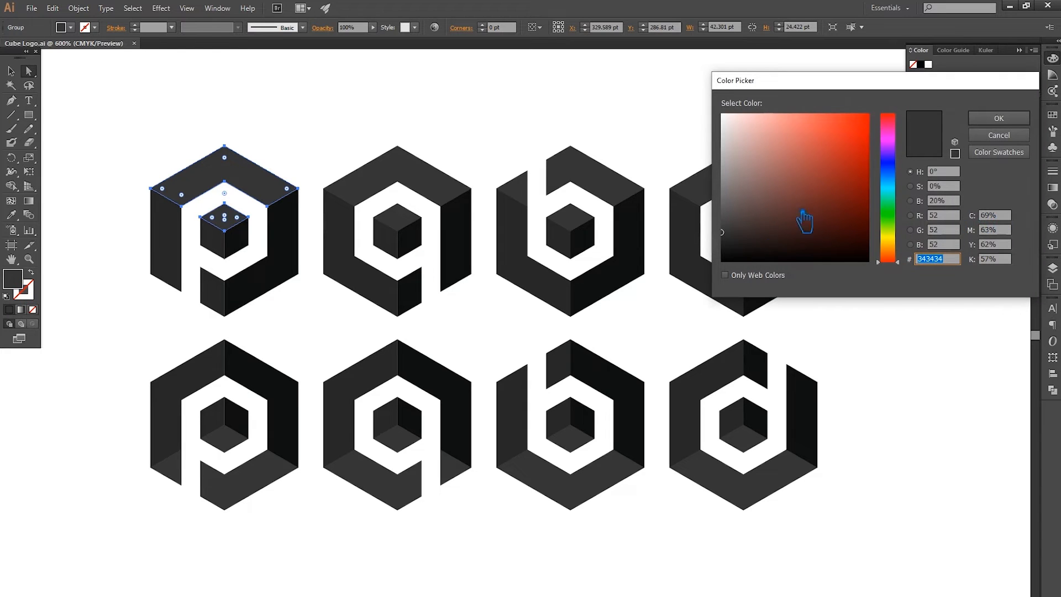
pyautogui.moveTo(802, 202); pyautogui.dragTo(831, 187)
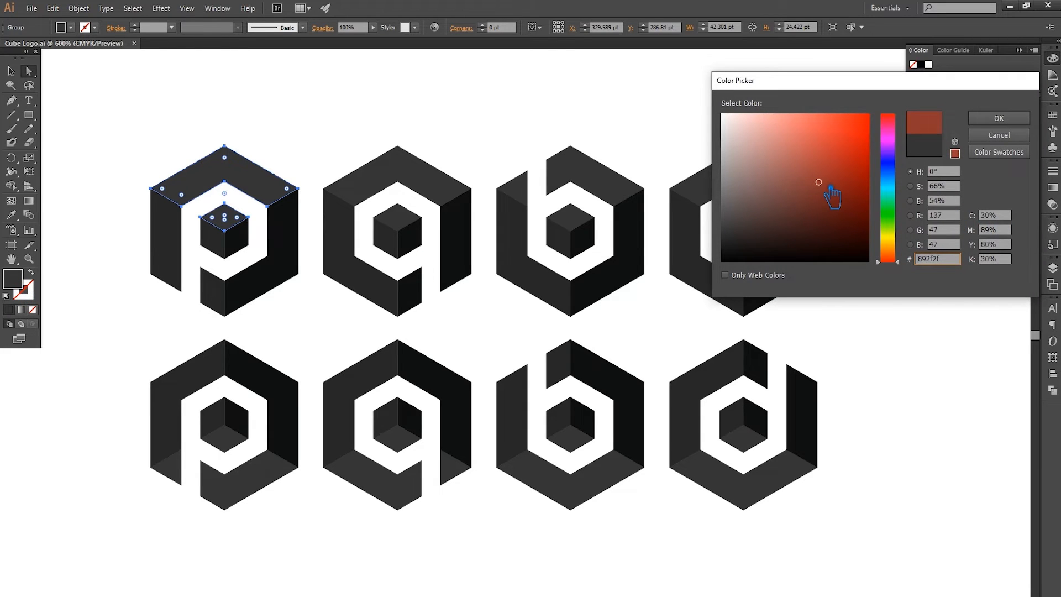
pyautogui.moveTo(899, 252); pyautogui.dragTo(901, 255)
pyautogui.moveTo(824, 191)
pyautogui.mouseDown()
pyautogui.moveTo(845, 159)
pyautogui.moveTo(837, 133)
pyautogui.mouseUp()
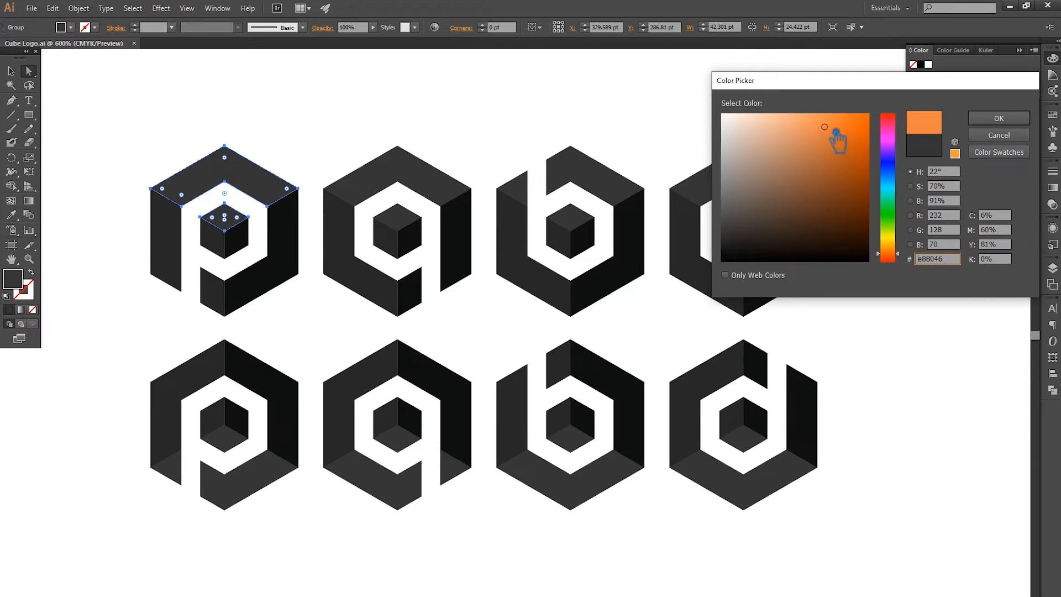
pyautogui.click(999, 118)
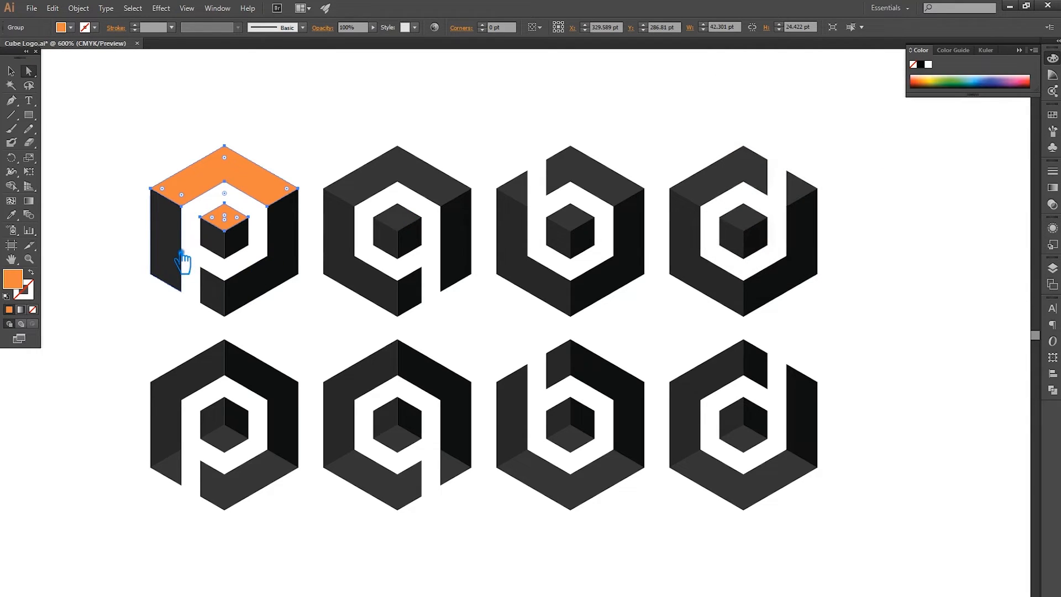
# - Fill the left faces of the upper p logo with the orange sampled from its top face, darkened to about #bf643c
pyautogui.click(176, 257)
pyautogui.keyDown('shift'); pyautogui.click(226, 241); pyautogui.keyUp('shift')
pyautogui.keyDown('shift'); pyautogui.click(213, 290); pyautogui.keyUp('shift')
pyautogui.click(11, 214)
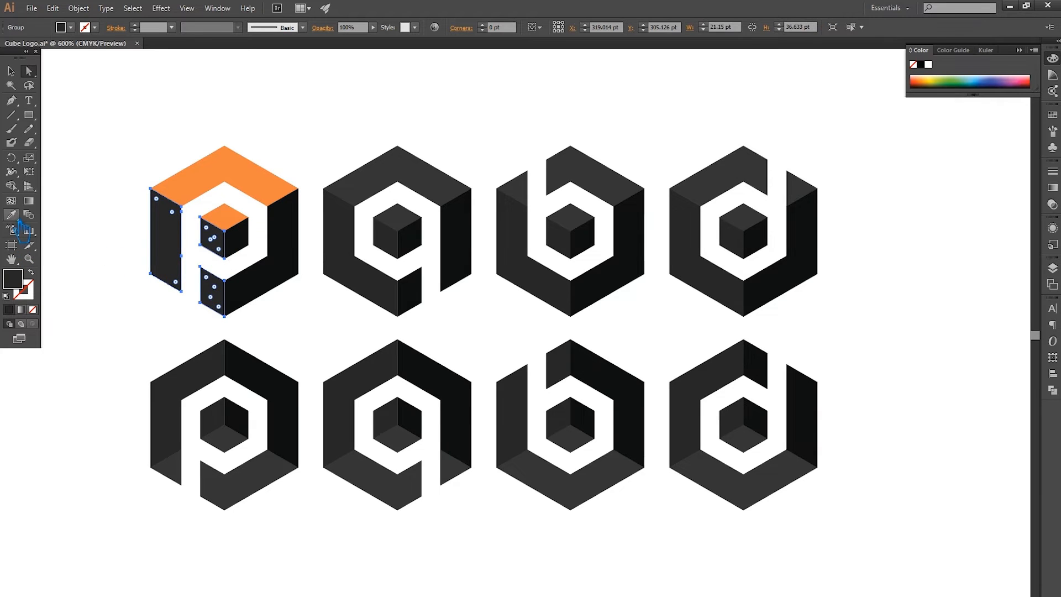
pyautogui.click(237, 182)
pyautogui.doubleClick(22, 283)
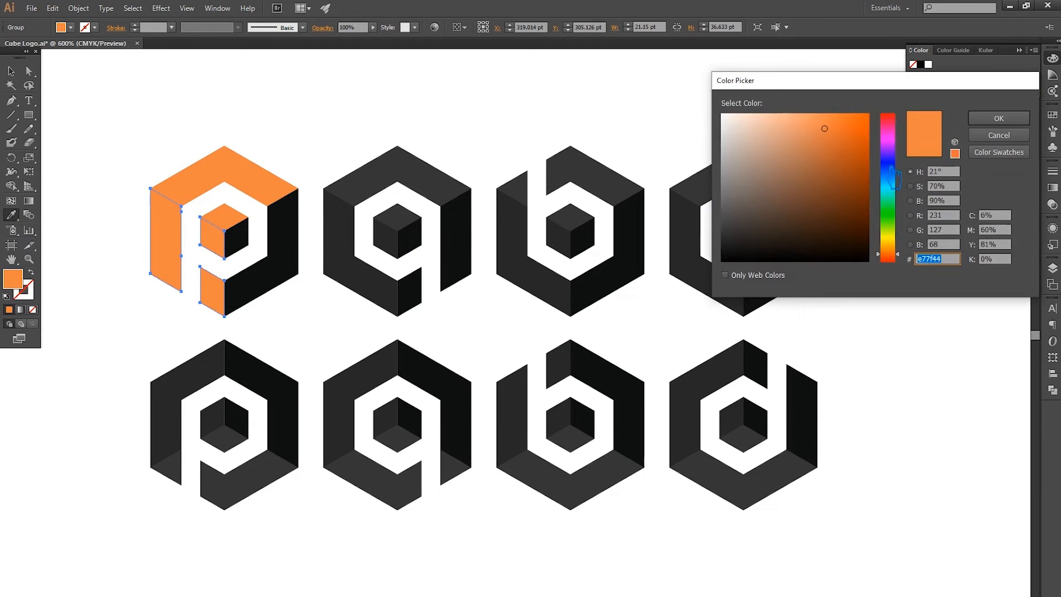
pyautogui.click(837, 146)
pyautogui.click(999, 117)
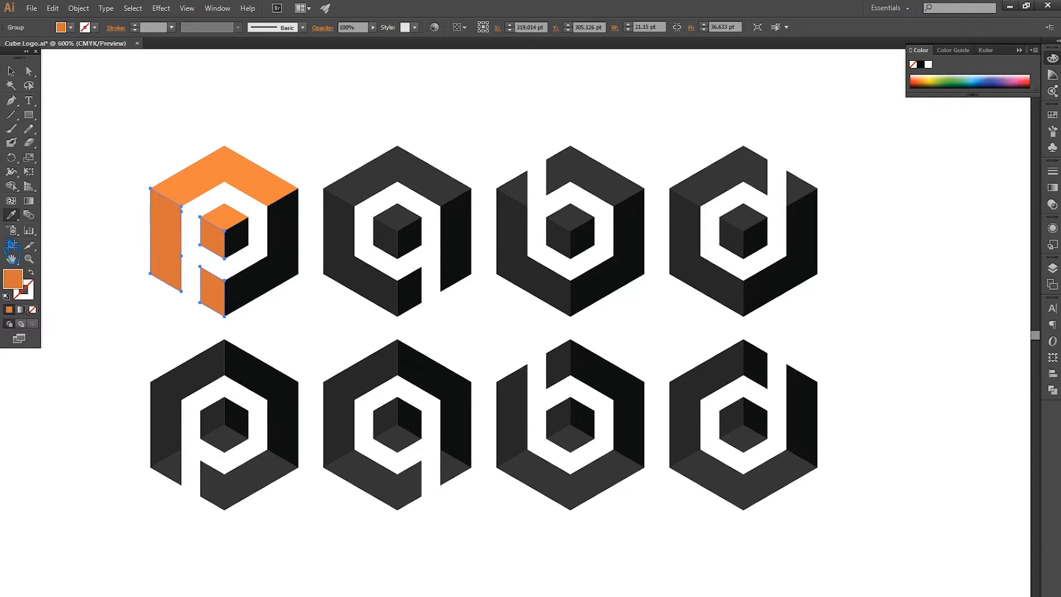
pyautogui.doubleClick(22, 283)
pyautogui.click(823, 150)
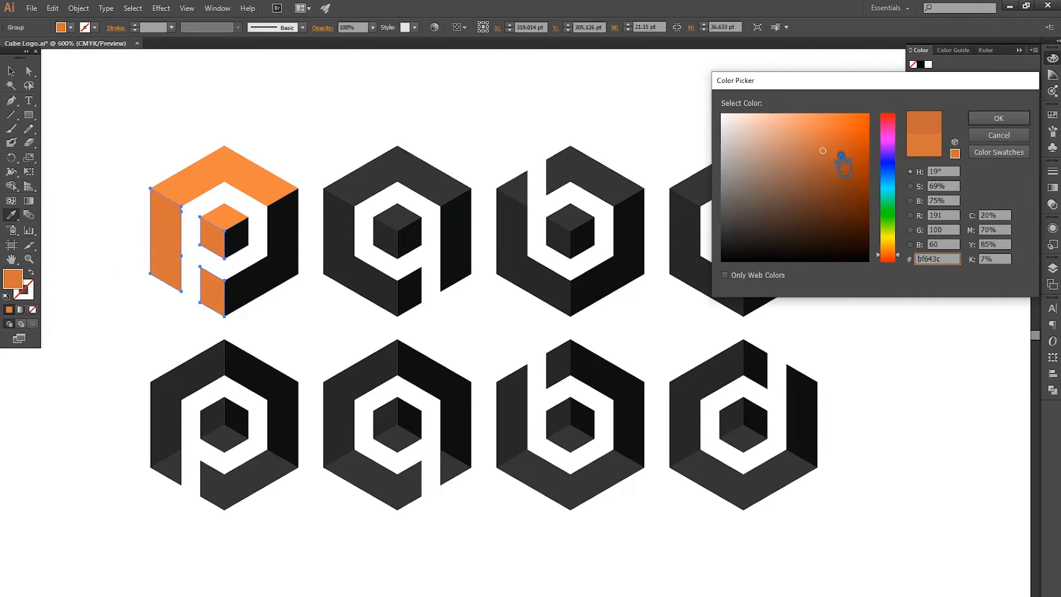
pyautogui.click(999, 118)
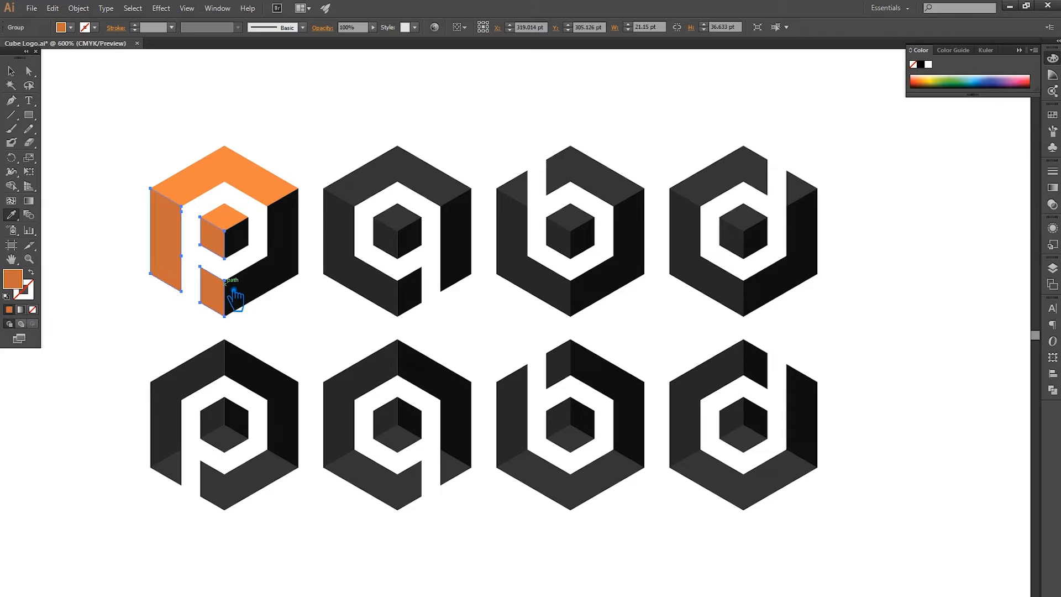
# - Fill the right faces of the upper p logo with the orange sampled from its left face, adjusted to a darker shade
pyautogui.press('a')
pyautogui.click(238, 238)
pyautogui.keyDown('shift'); pyautogui.click(281, 272); pyautogui.keyUp('shift')
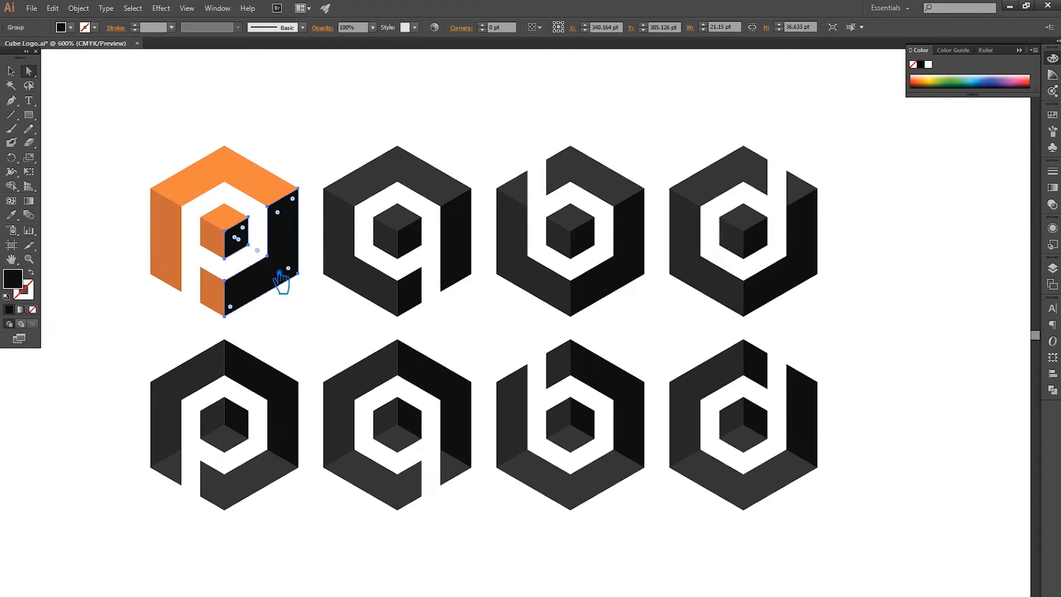
pyautogui.click(11, 215)
pyautogui.click(178, 237)
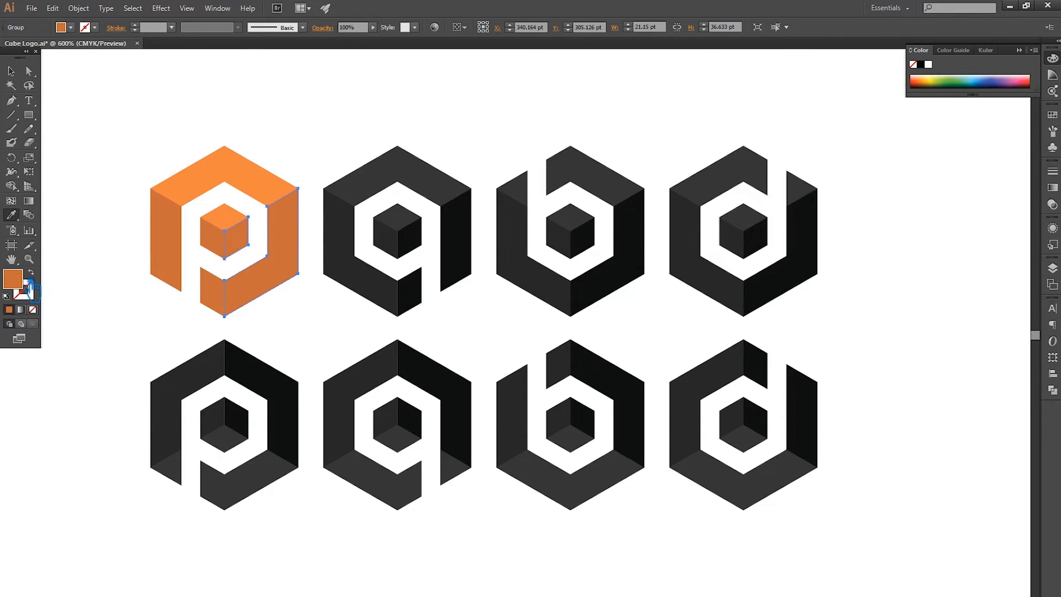
pyautogui.doubleClick(22, 281)
pyautogui.click(838, 171)
pyautogui.click(1006, 118)
pyautogui.press('v')
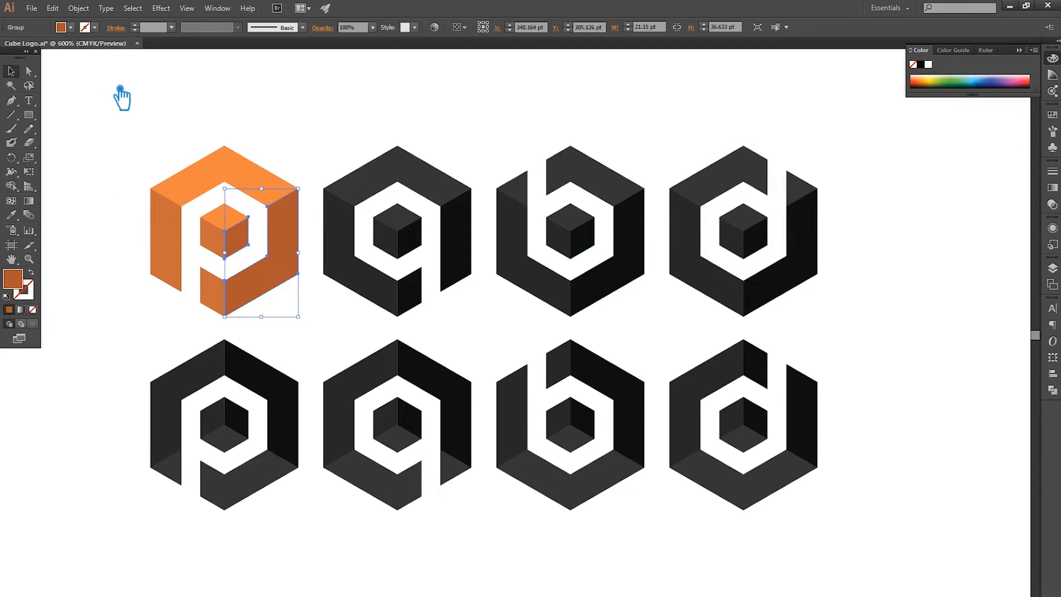
pyautogui.click(113, 95)
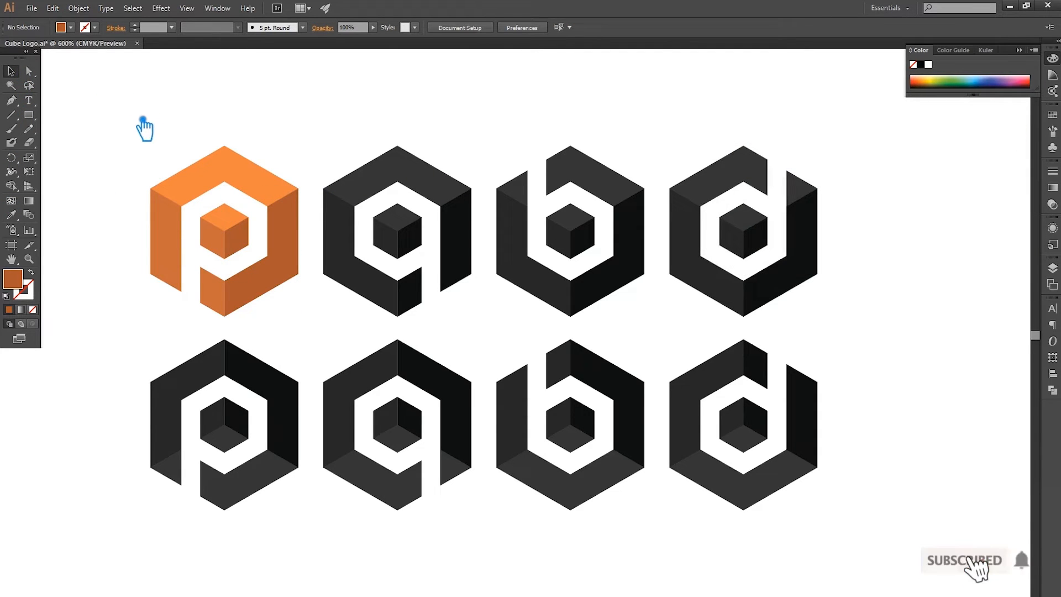
# - Brighten the orange fill of the upper p logo's top faces to about #f48249
pyautogui.press('a')
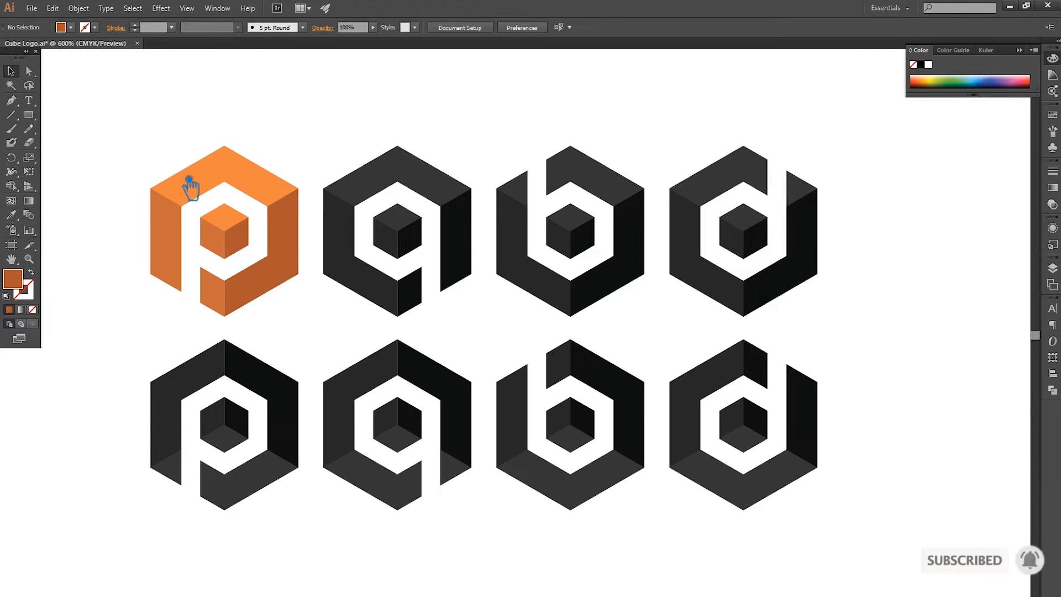
pyautogui.click(239, 195)
pyautogui.keyDown('shift'); pyautogui.click(235, 235); pyautogui.keyUp('shift')
pyautogui.doubleClick(13, 278)
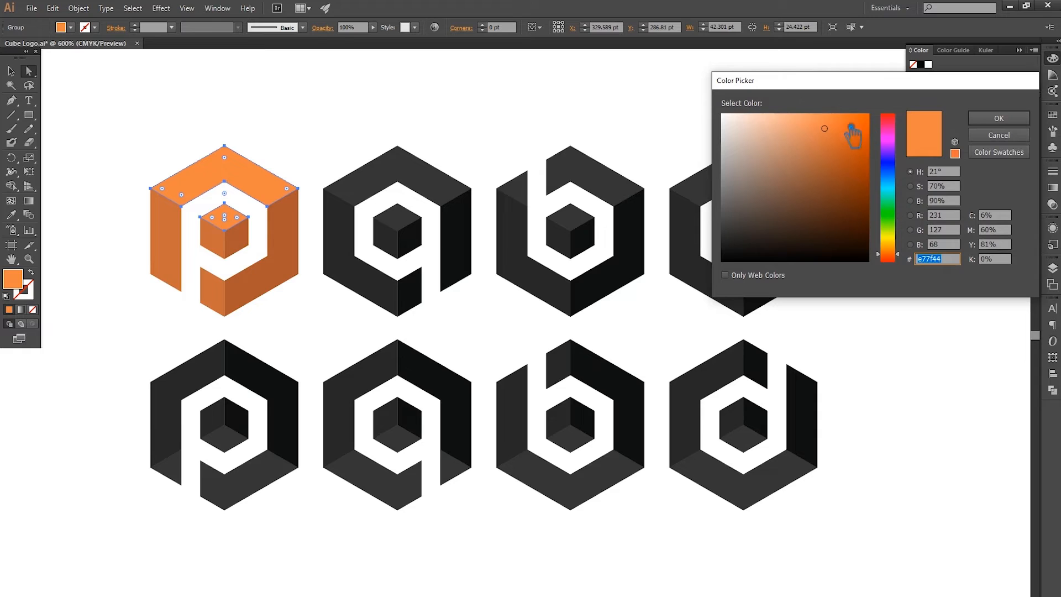
pyautogui.click(999, 118)
pyautogui.click(258, 113)
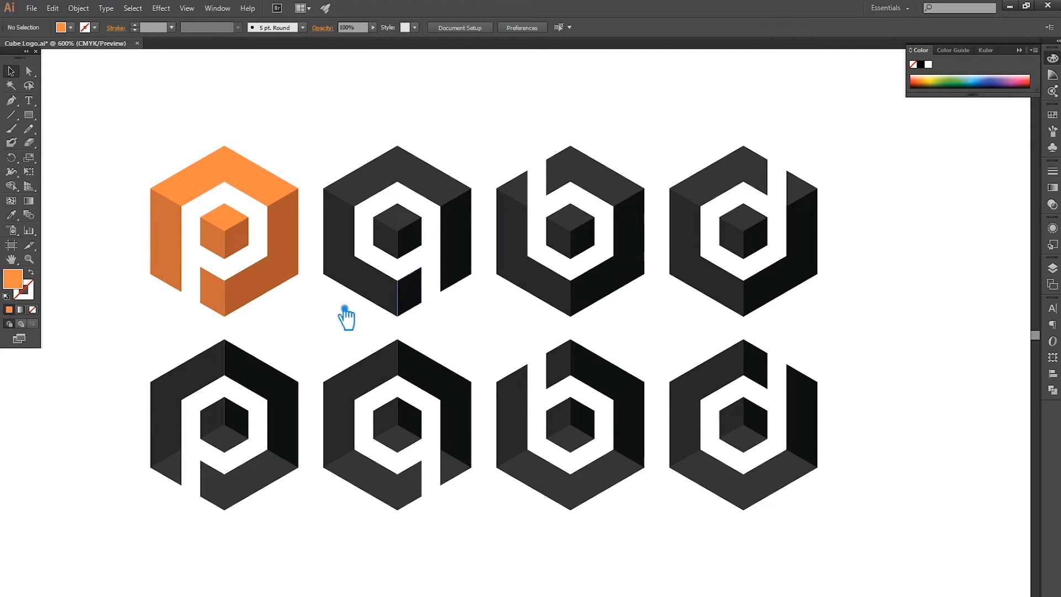
# - Fill the top faces of the upper q logo with the p logo's sampled orange, changed to a yellow-green of about #bfd231
pyautogui.click(401, 177)
pyautogui.click(393, 130)
pyautogui.press('a')
pyautogui.click(396, 163)
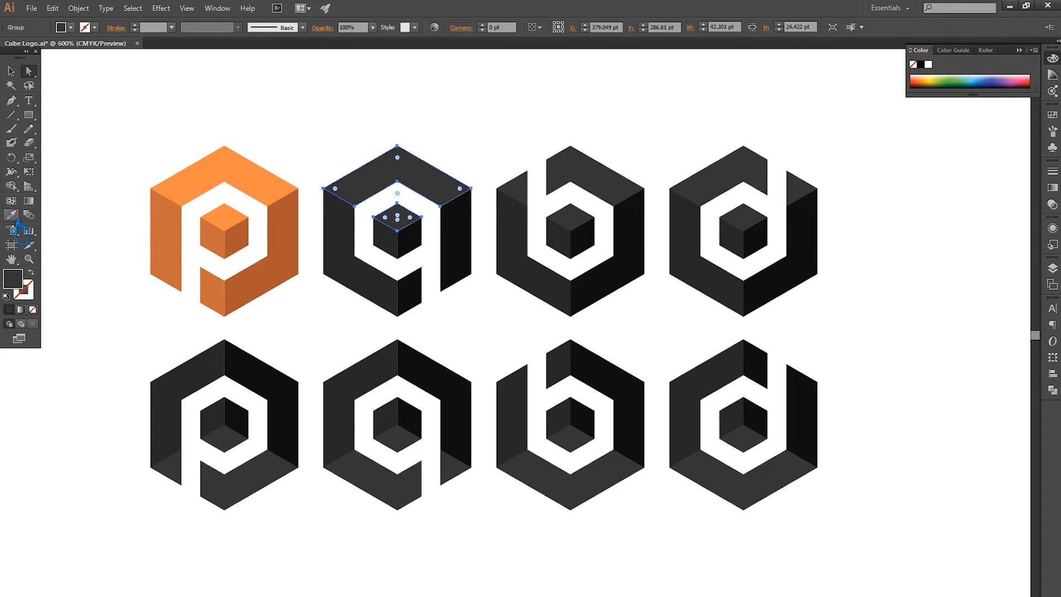
pyautogui.click(204, 190)
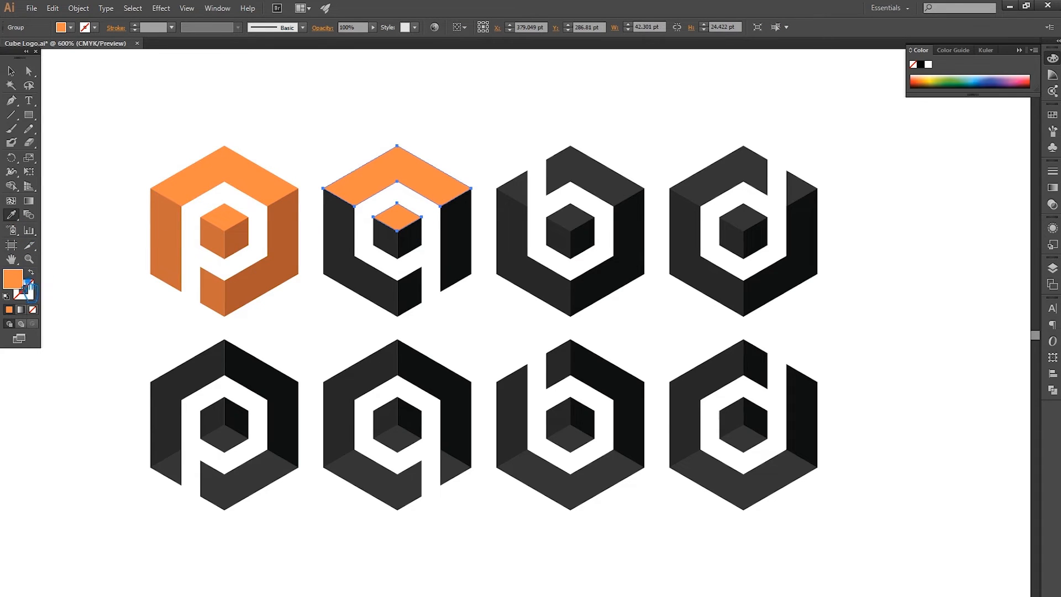
pyautogui.doubleClick(27, 287)
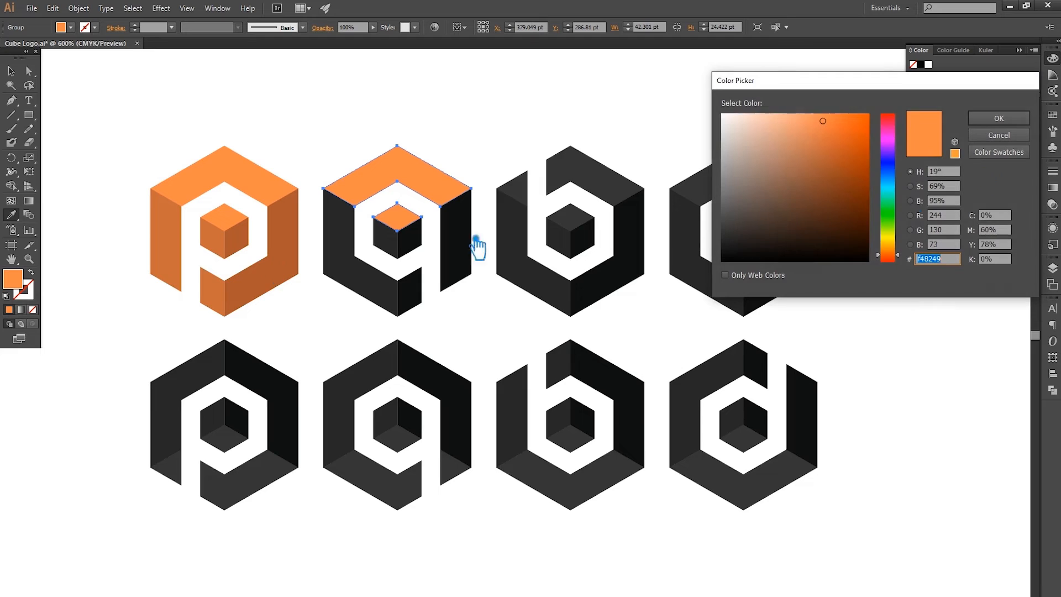
pyautogui.moveTo(900, 246); pyautogui.dragTo(903, 241)
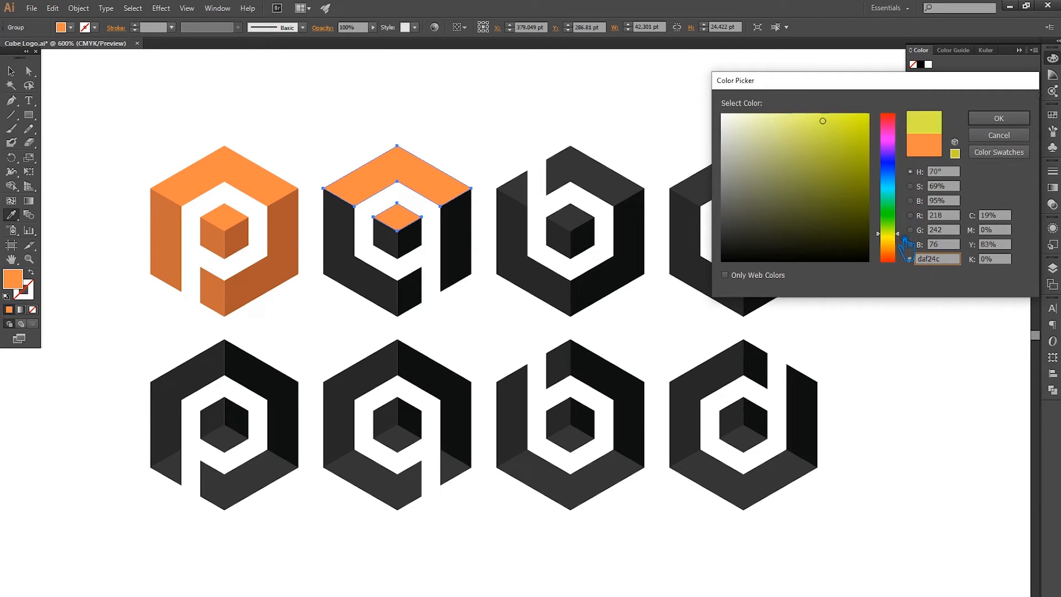
pyautogui.moveTo(867, 206); pyautogui.dragTo(833, 139)
pyautogui.click(1000, 119)
# - Fill the left faces of the upper q logo with the yellow-green sampled from its top face, adjusted to a darker shade
pyautogui.press('a')
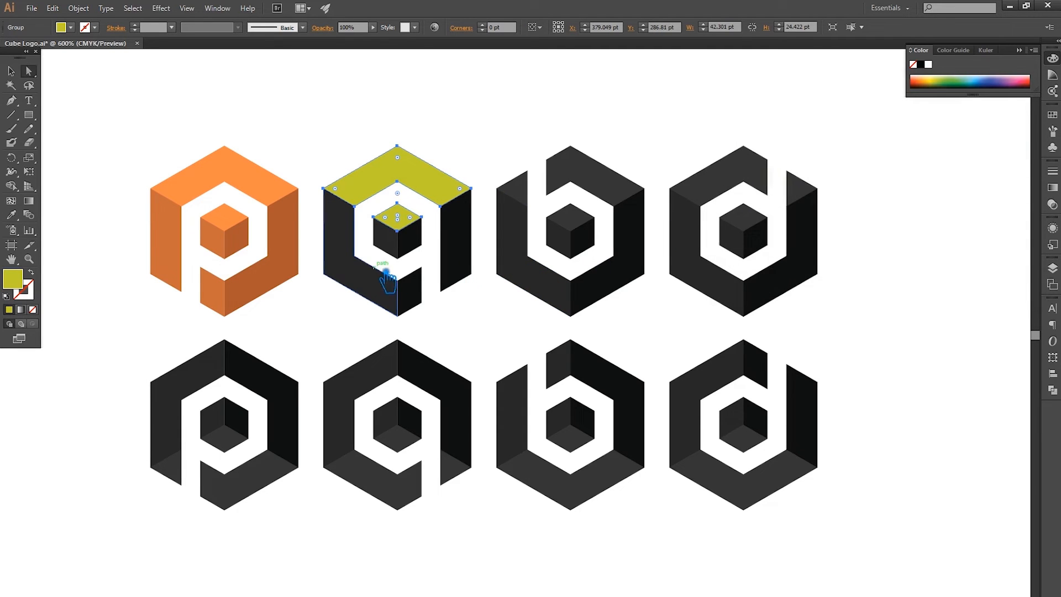
pyautogui.click(364, 270)
pyautogui.keyDown('shift'); pyautogui.click(384, 238); pyautogui.keyUp('shift')
pyautogui.click(11, 215)
pyautogui.click(414, 182)
pyautogui.doubleClick(13, 278)
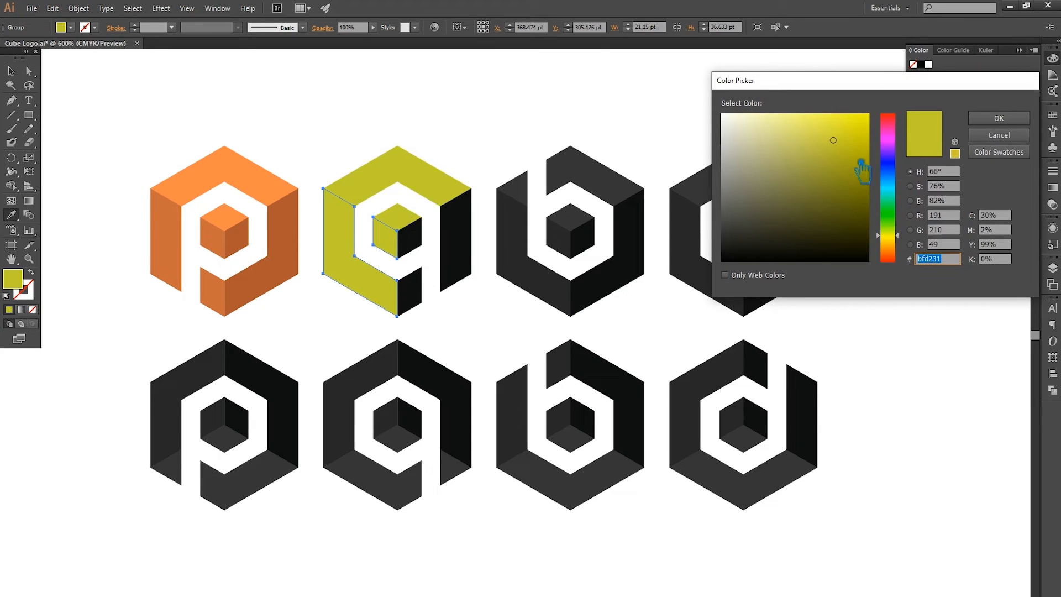
pyautogui.moveTo(844, 147); pyautogui.dragTo(840, 163)
pyautogui.press('Return')
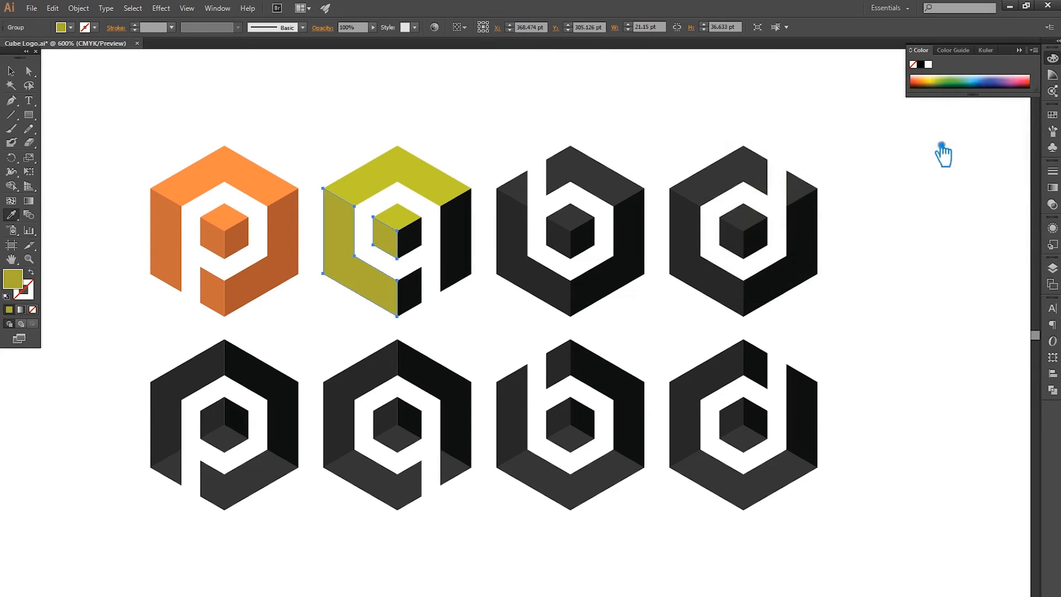
# - Fill the right faces of the upper q logo with the yellow-green sampled from its left face, darkened to about #84871a
pyautogui.press('a')
pyautogui.click(422, 232)
pyautogui.keyDown('shift'); pyautogui.click(420, 310); pyautogui.keyUp('shift')
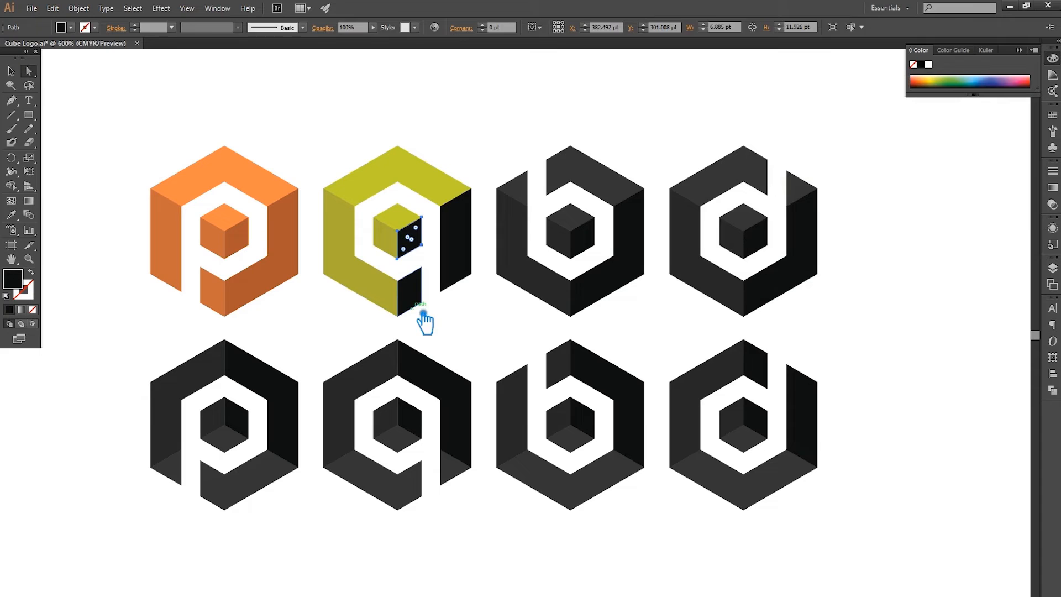
pyautogui.click(11, 214)
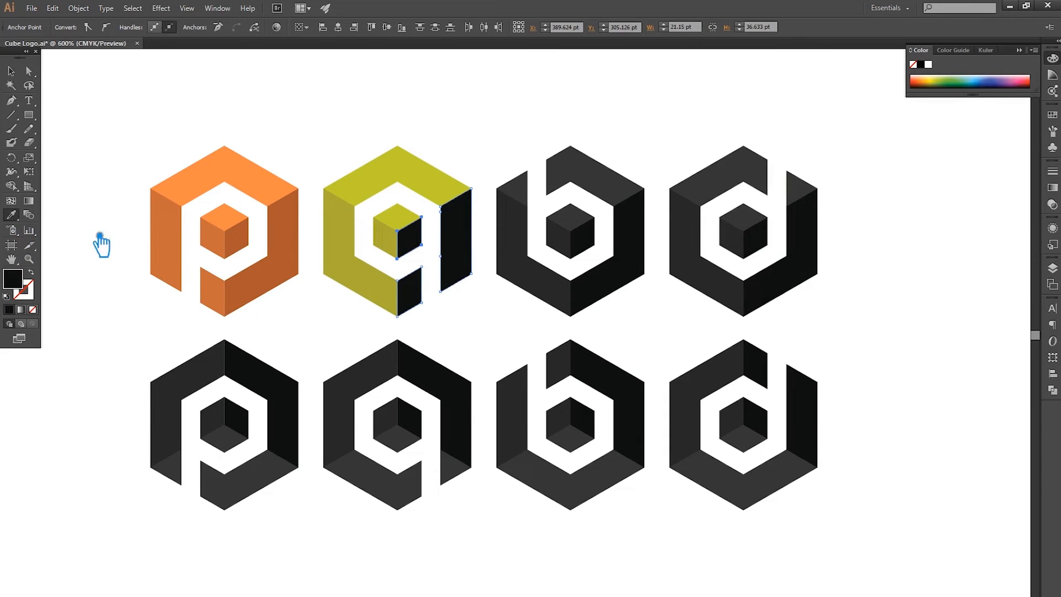
pyautogui.click(361, 256)
pyautogui.doubleClick(12, 278)
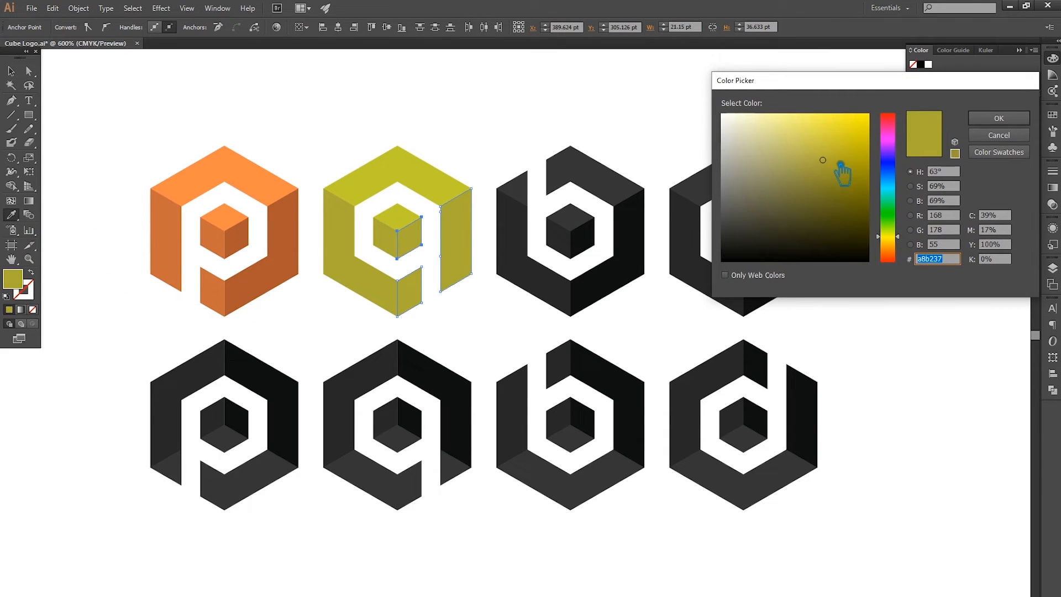
pyautogui.moveTo(845, 169); pyautogui.dragTo(854, 180)
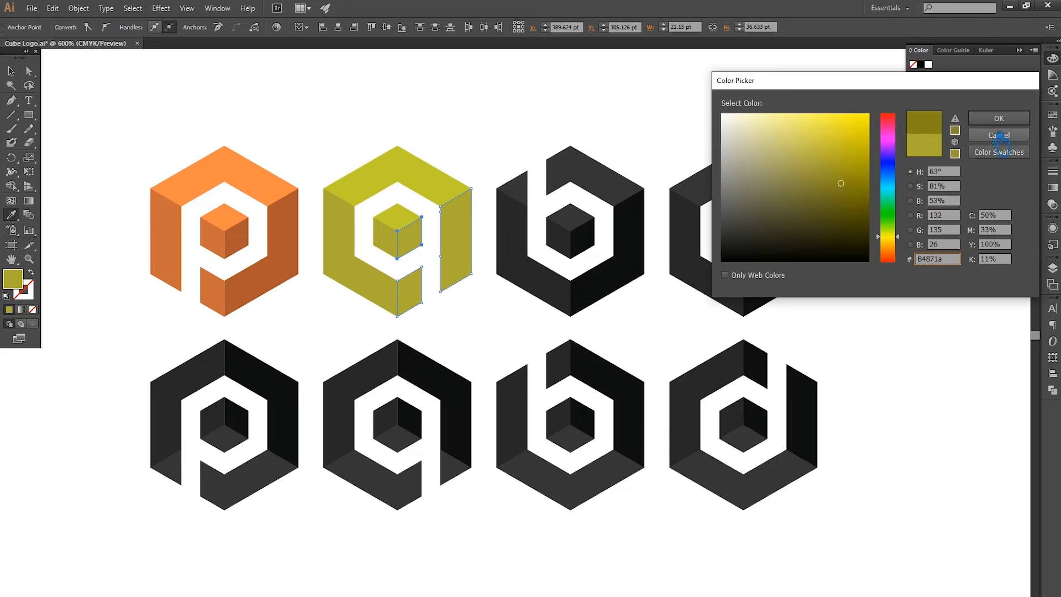
pyautogui.click(999, 118)
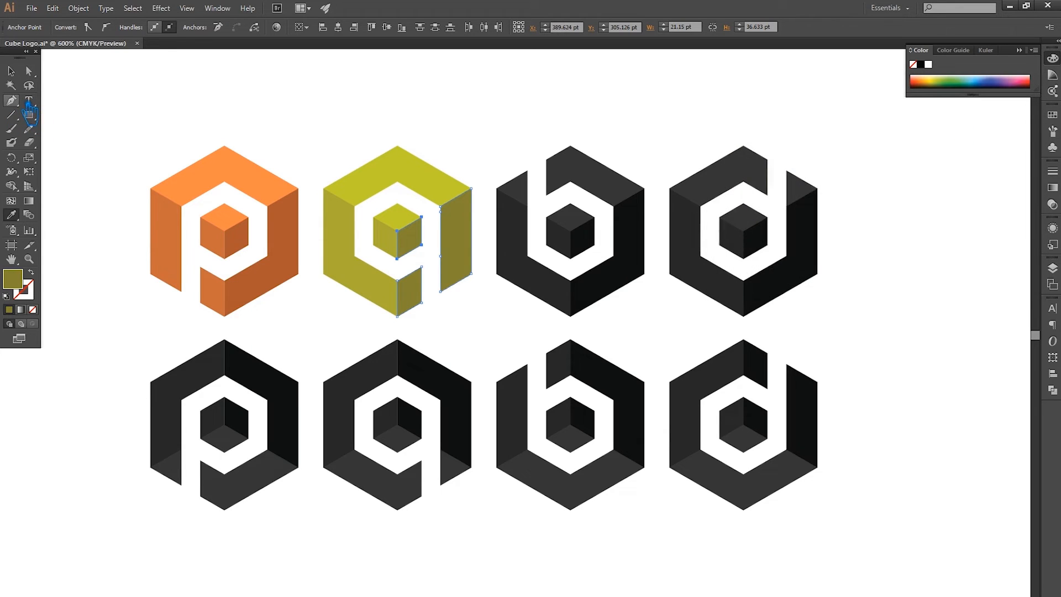
pyautogui.click(11, 70)
pyautogui.click(110, 86)
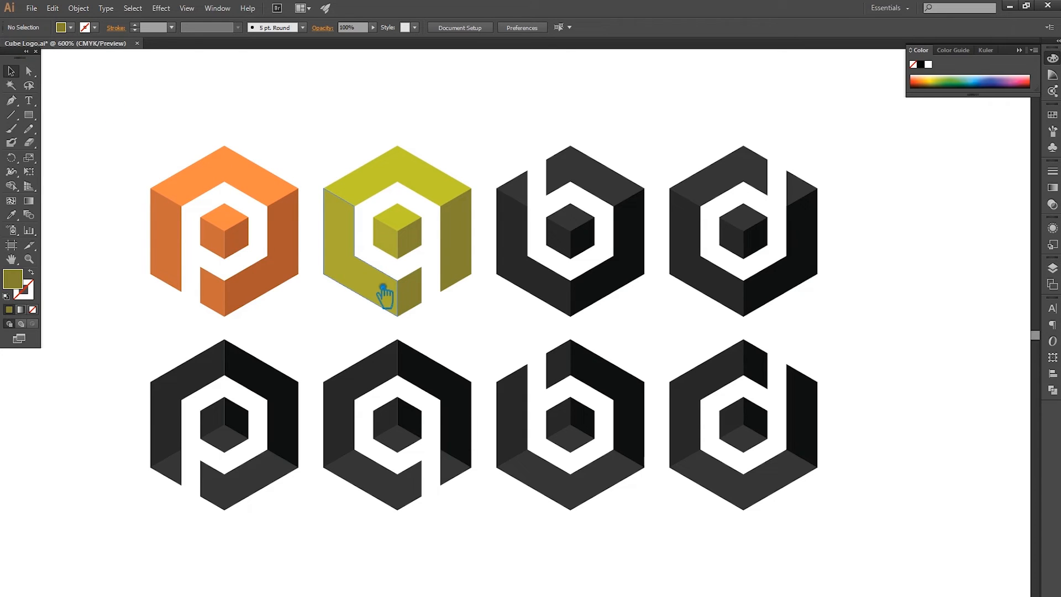
# - Darken the yellow-green fill of the upper q logo's left faces slightly
pyautogui.click(380, 288)
pyautogui.doubleClick(12, 279)
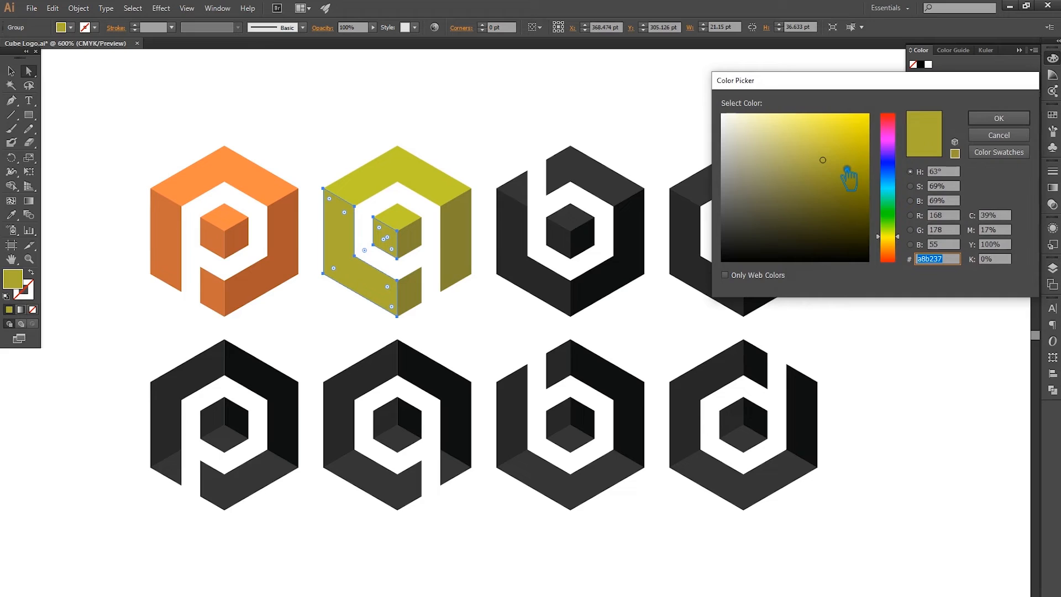
pyautogui.moveTo(839, 172); pyautogui.dragTo(832, 172)
pyautogui.click(999, 118)
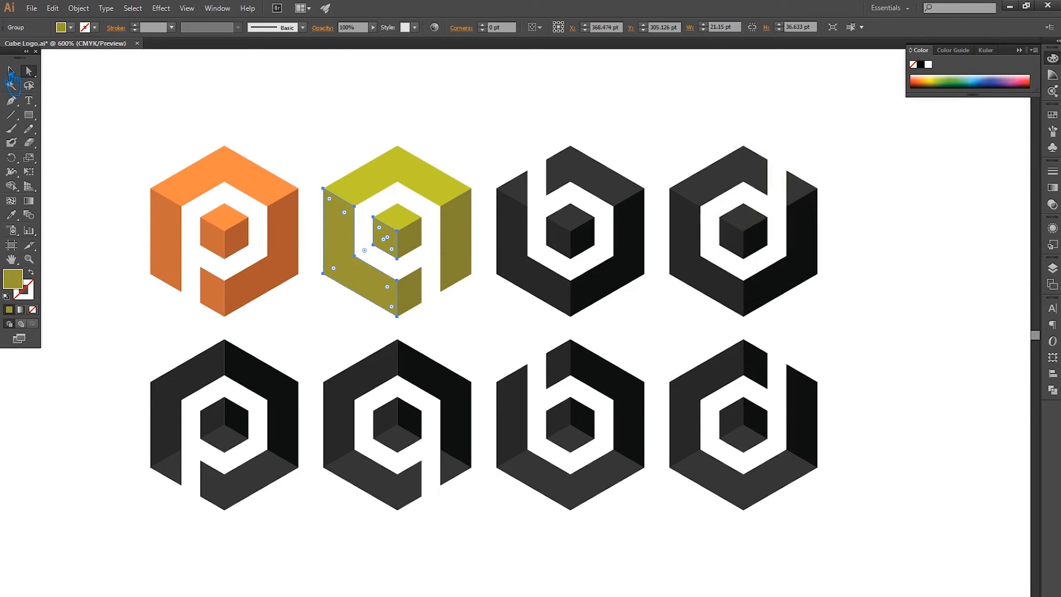
pyautogui.click(10, 70)
pyautogui.click(194, 93)
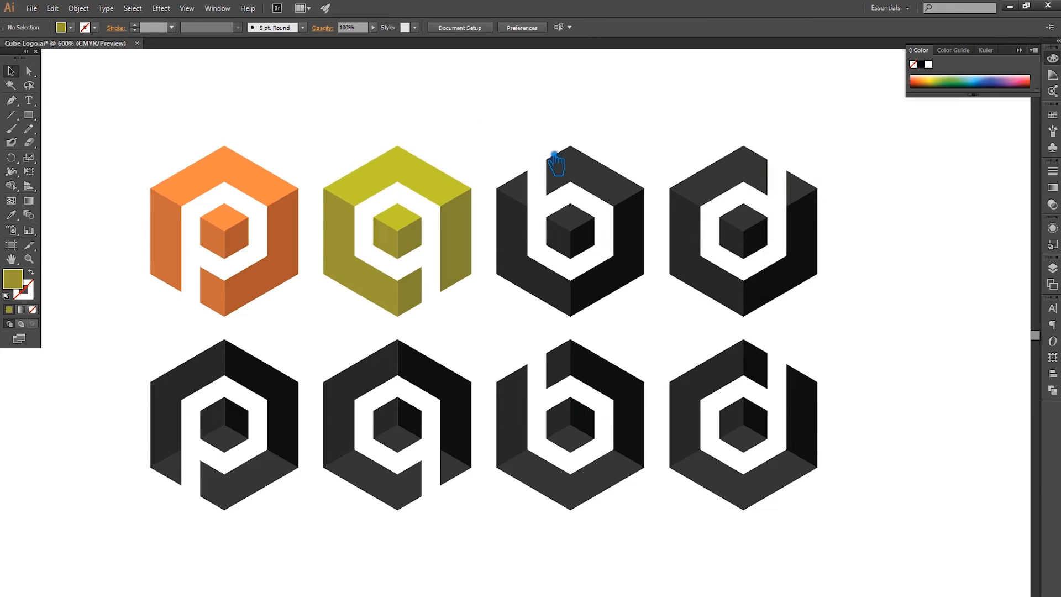
# - Fill the top faces of the upper b logo with a light cyan of about #46e8d4
pyautogui.click(598, 185)
pyautogui.click(562, 119)
pyautogui.press('a')
pyautogui.click(600, 180)
pyautogui.keyDown('shift'); pyautogui.click(532, 193); pyautogui.keyUp('shift')
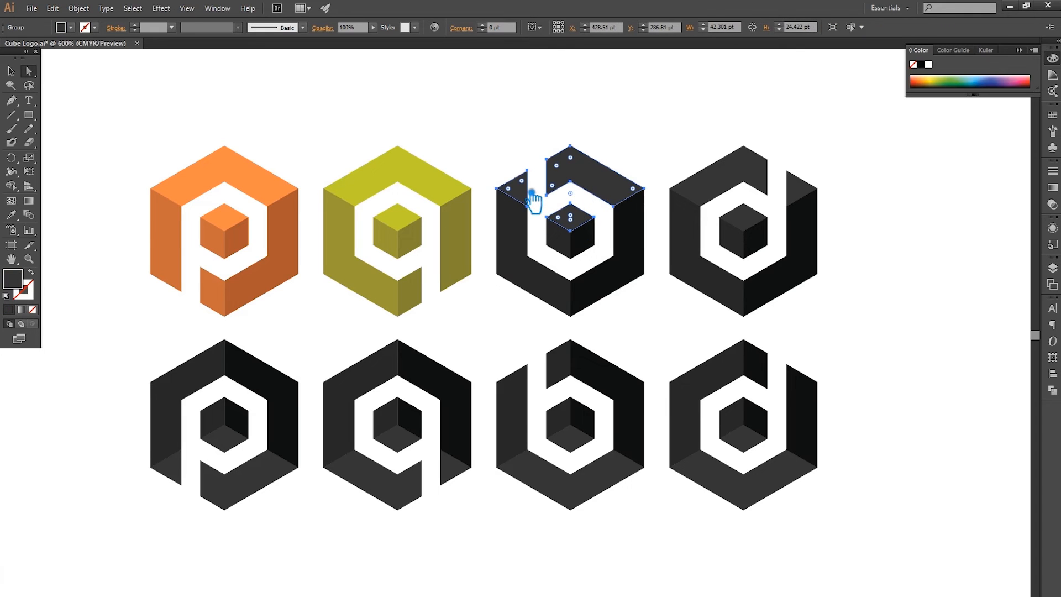
pyautogui.doubleClick(22, 289)
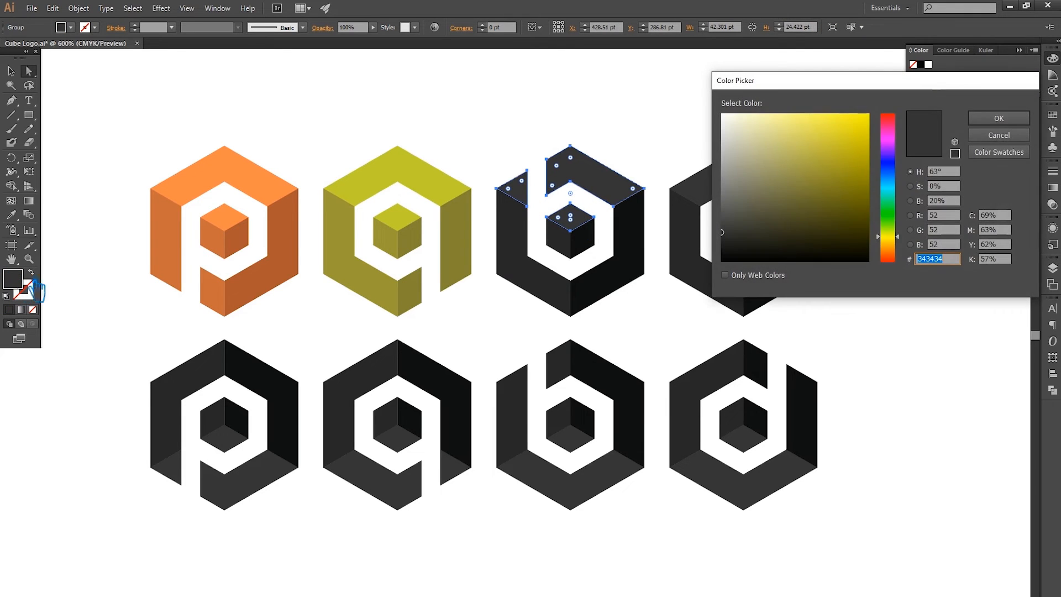
pyautogui.click(896, 191)
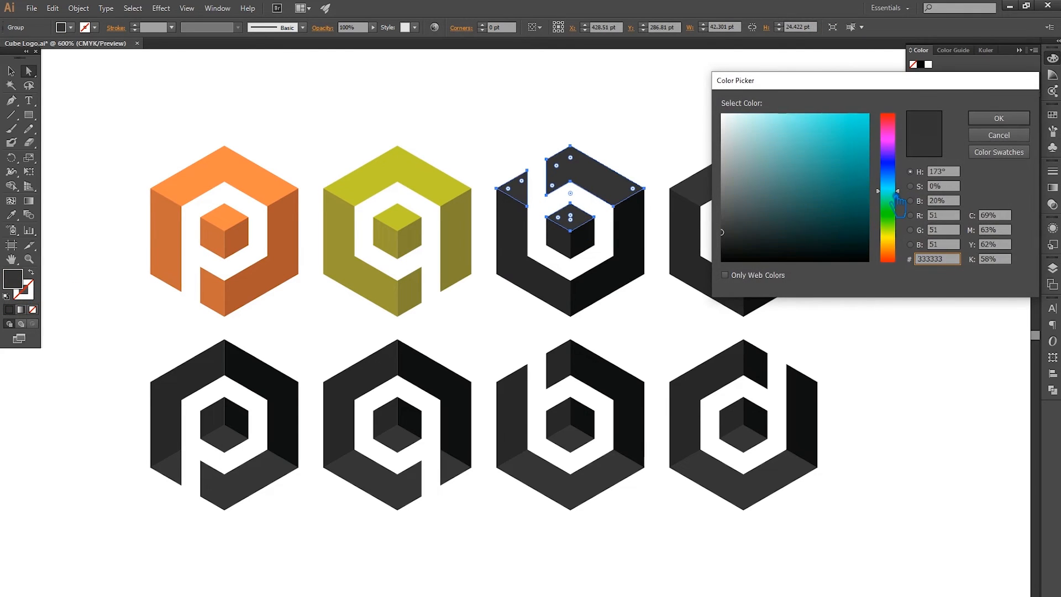
pyautogui.click(825, 175)
pyautogui.moveTo(838, 174); pyautogui.dragTo(837, 133)
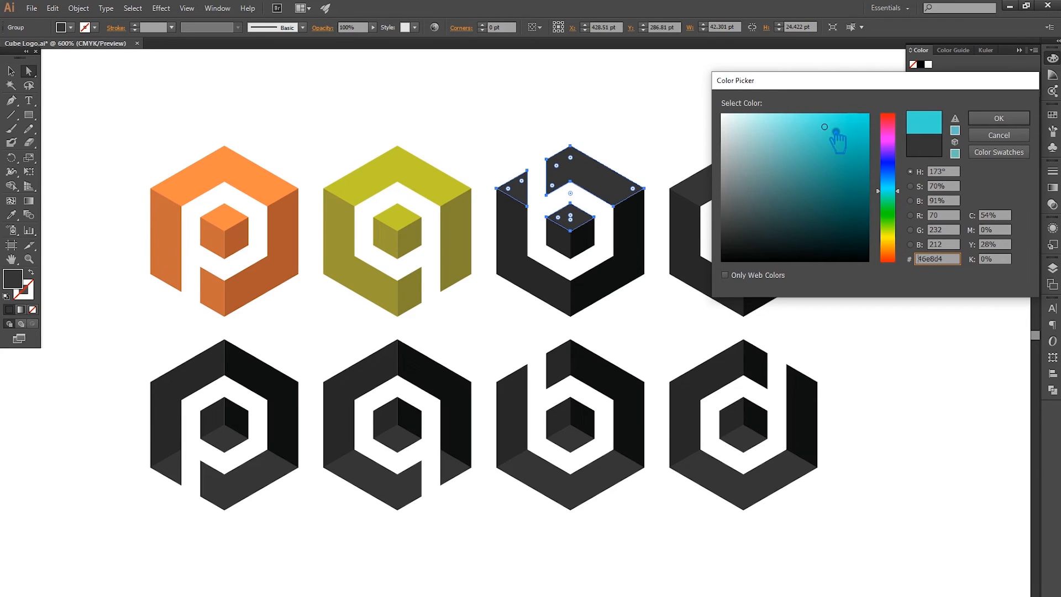
pyautogui.click(999, 118)
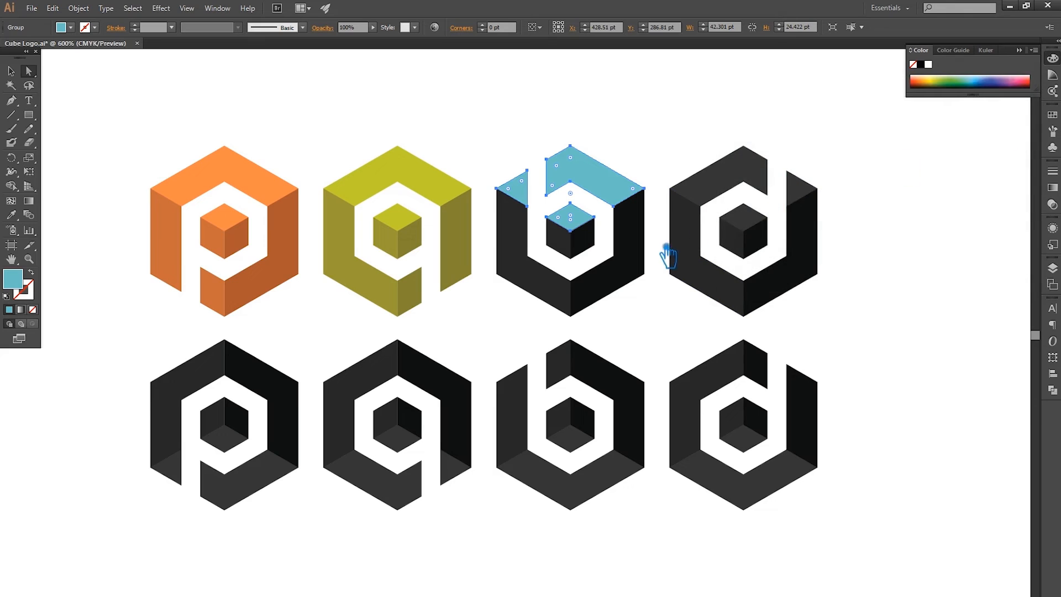
# - Fill the left faces of the upper b logo with the cyan sampled from its top face, darkened to about #31a59d
pyautogui.click(515, 265)
pyautogui.keyDown('shift'); pyautogui.click(557, 239); pyautogui.keyUp('shift')
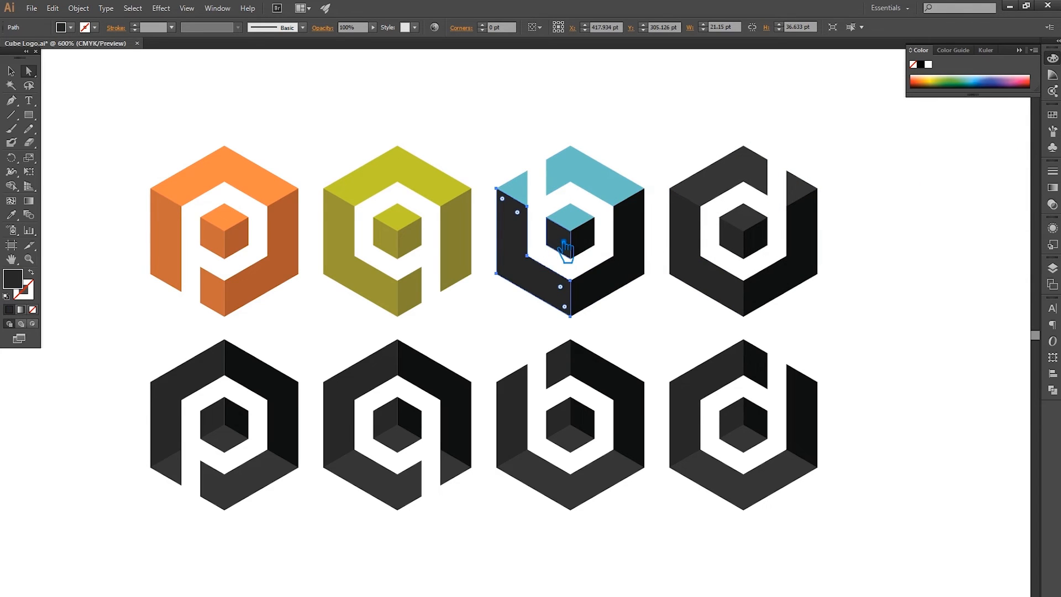
pyautogui.click(11, 215)
pyautogui.click(597, 182)
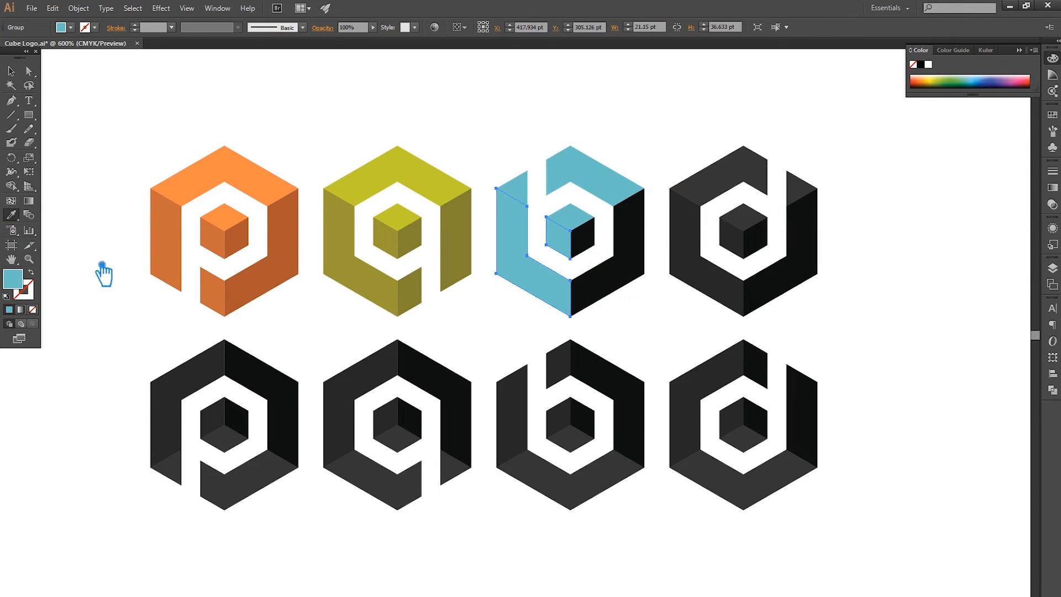
pyautogui.doubleClick(19, 284)
pyautogui.moveTo(794, 157); pyautogui.dragTo(834, 175)
pyautogui.click(999, 118)
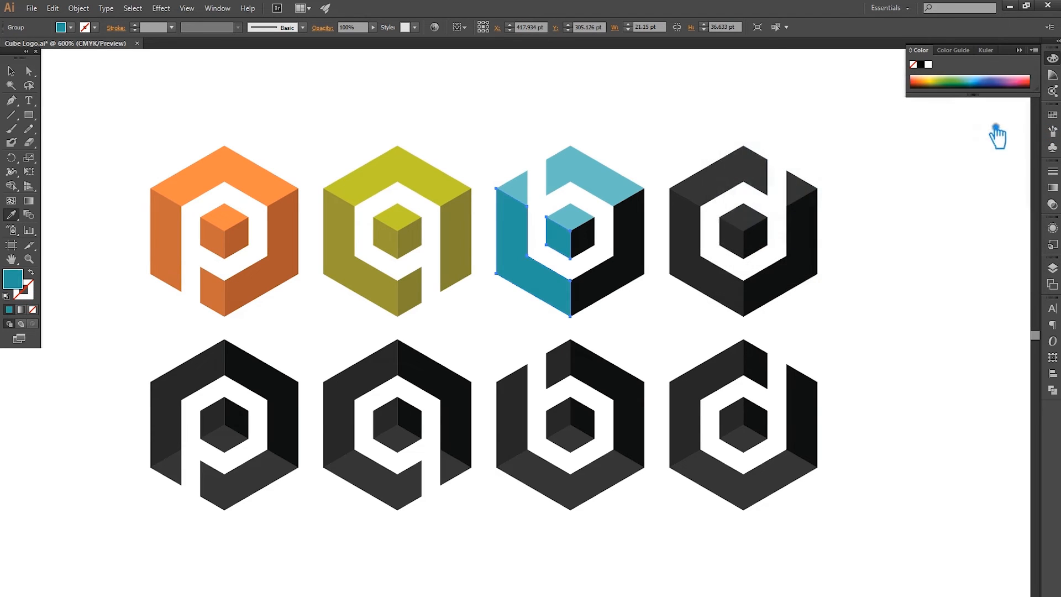
# - Fill the right faces of the upper b logo with the teal sampled from its left face, darkened to about #1c9186
pyautogui.press('a')
pyautogui.click(588, 239)
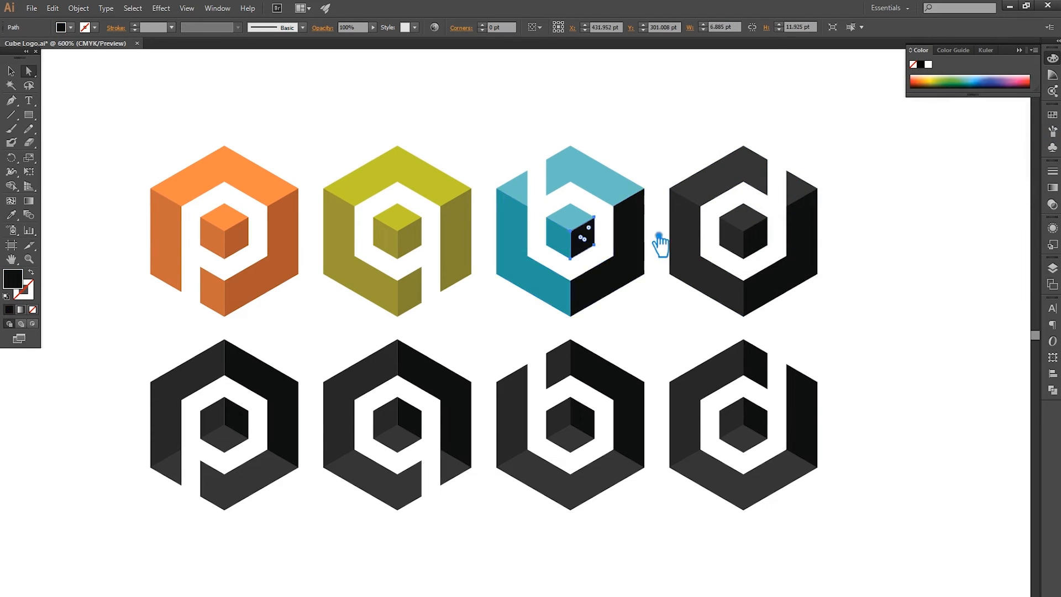
pyautogui.keyDown('shift'); pyautogui.click(646, 230); pyautogui.keyUp('shift')
pyautogui.click(11, 214)
pyautogui.click(531, 236)
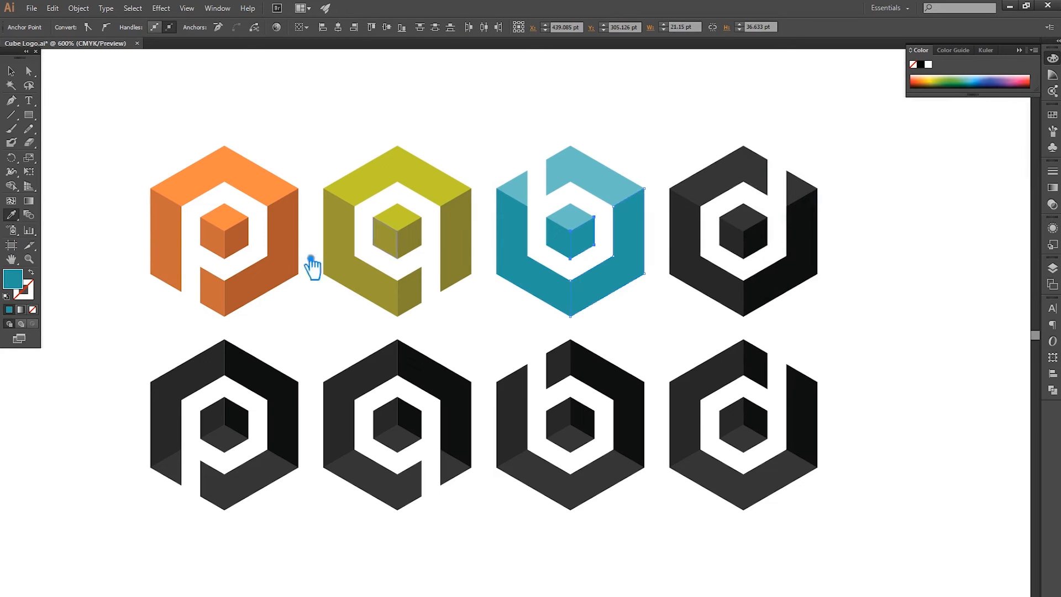
pyautogui.doubleClick(16, 281)
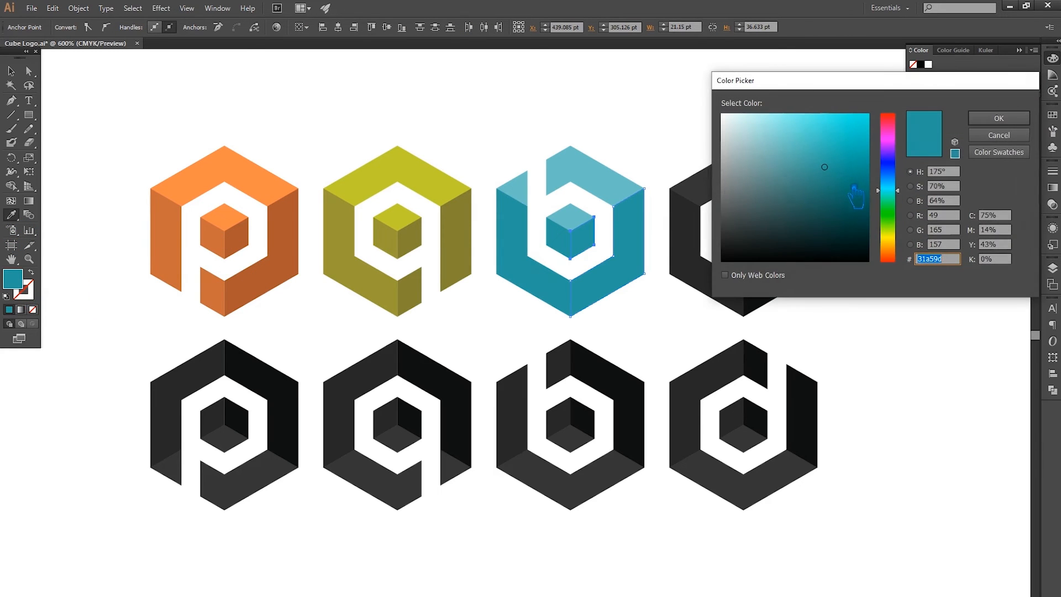
pyautogui.click(841, 178)
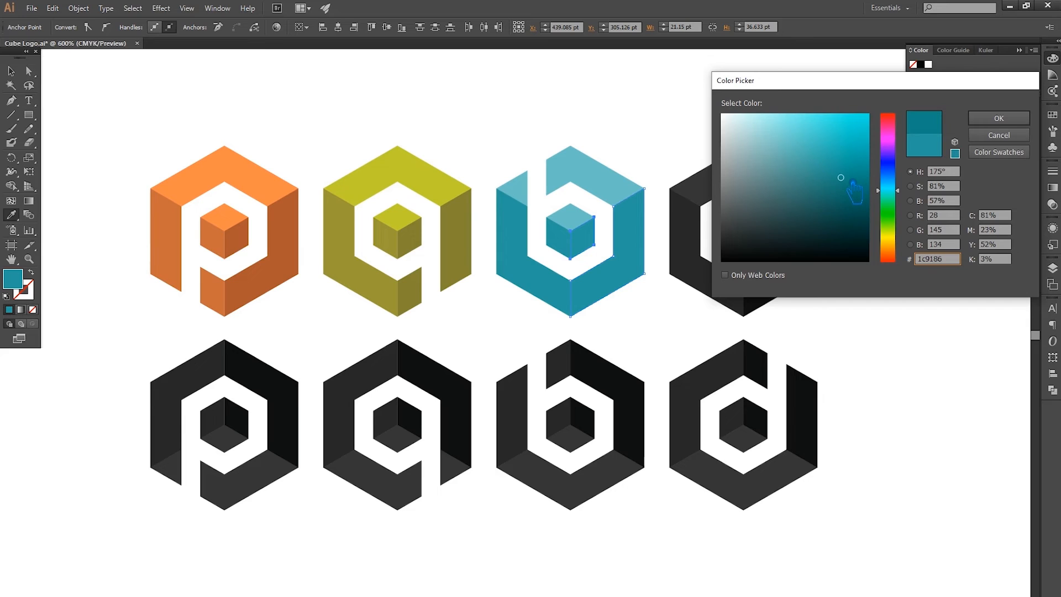
pyautogui.click(1025, 118)
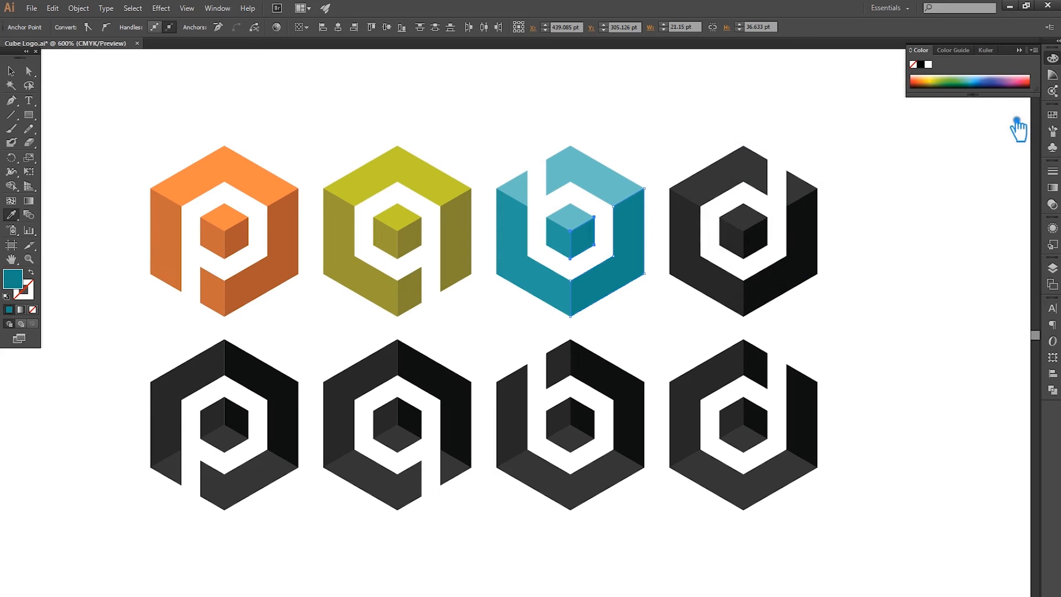
# - Darken the teal fill of the upper b logo's right faces further to about #19776c
pyautogui.doubleClick(17, 281)
pyautogui.click(849, 193)
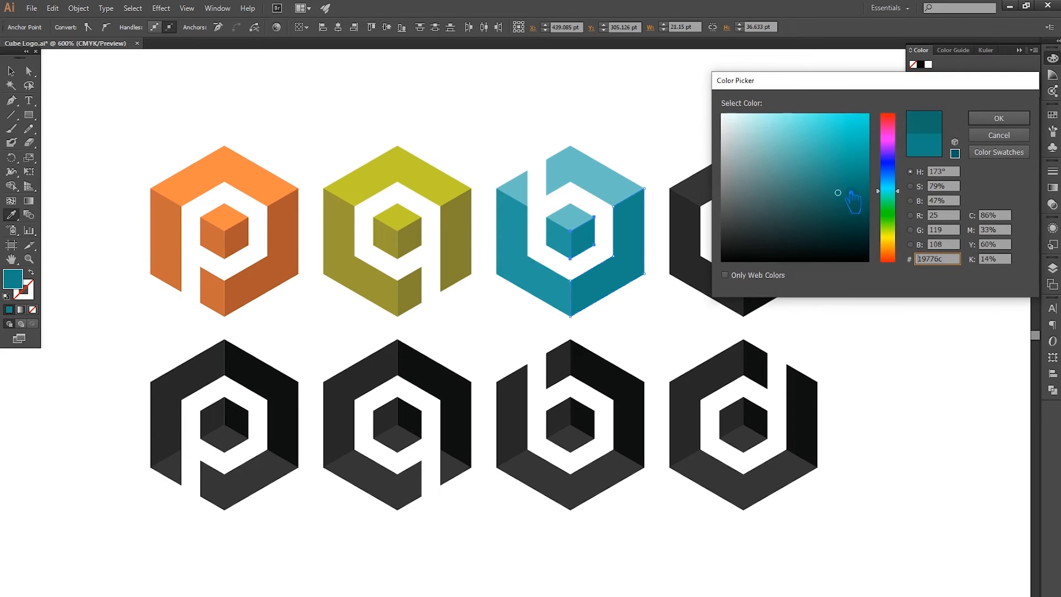
pyautogui.click(999, 119)
pyautogui.click(11, 70)
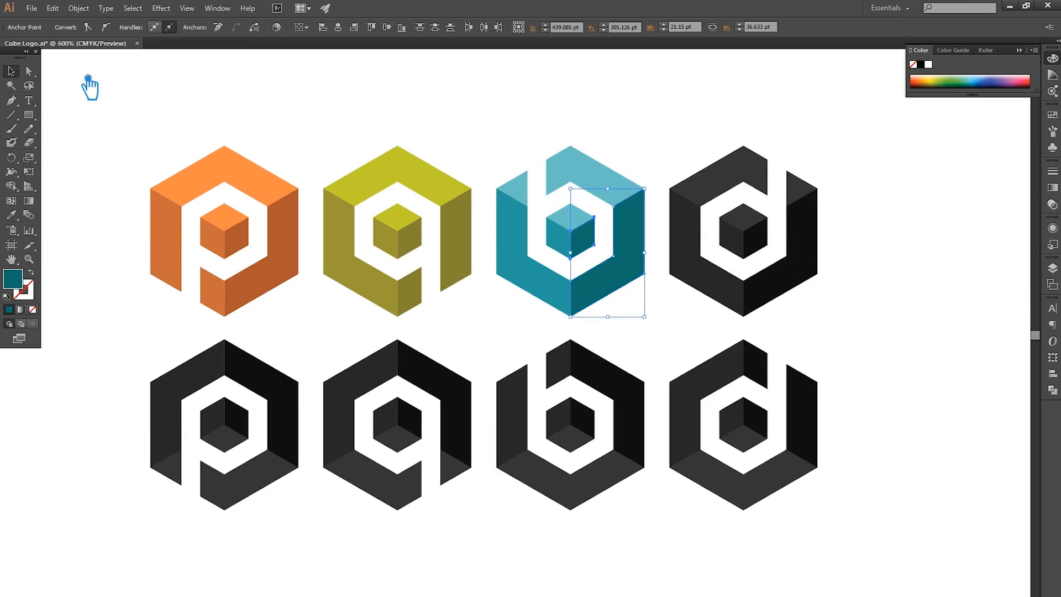
pyautogui.click(88, 85)
# - Darken the teal fill of the upper b logo's left faces to about #2e998f
pyautogui.press('a')
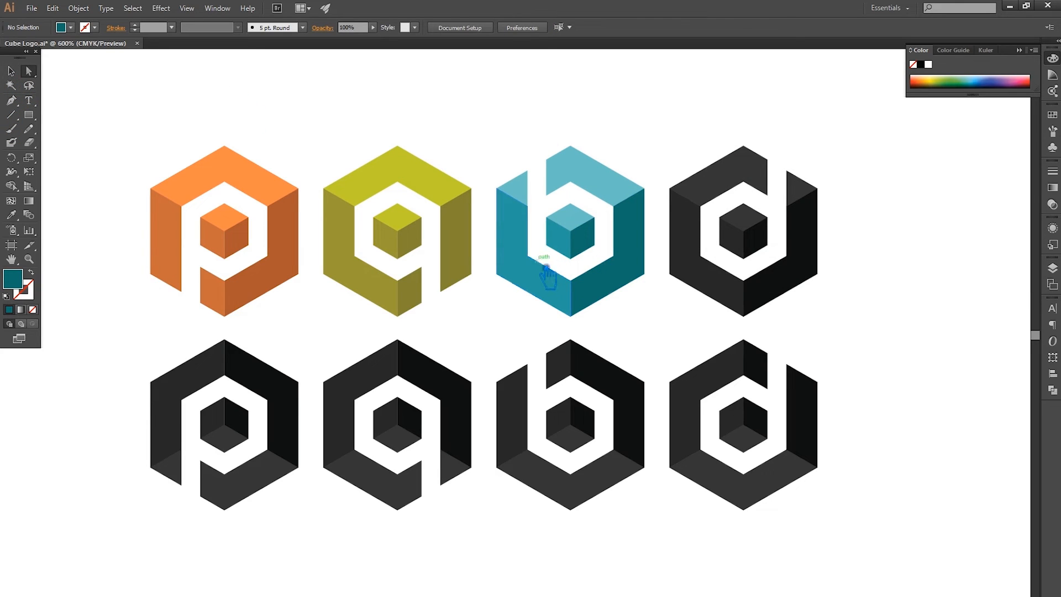
pyautogui.click(553, 278)
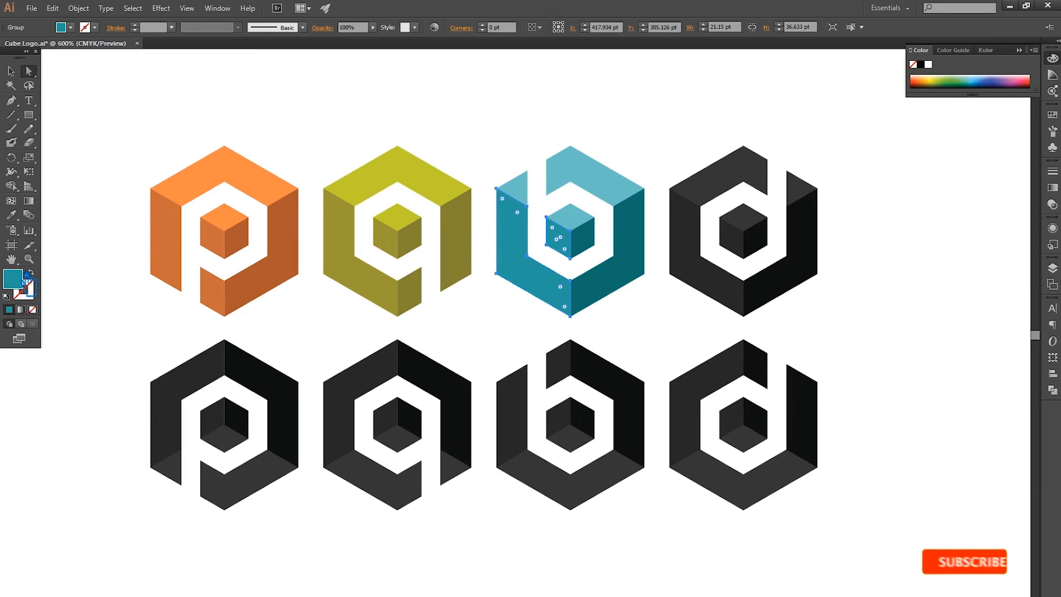
pyautogui.doubleClick(13, 278)
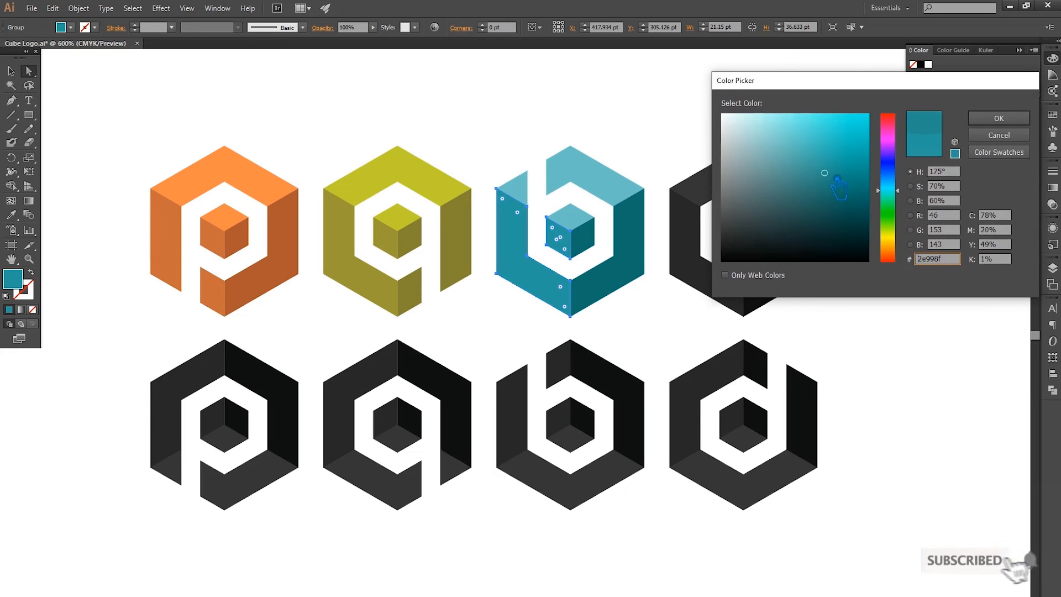
pyautogui.click(999, 119)
pyautogui.click(11, 71)
pyautogui.click(847, 222)
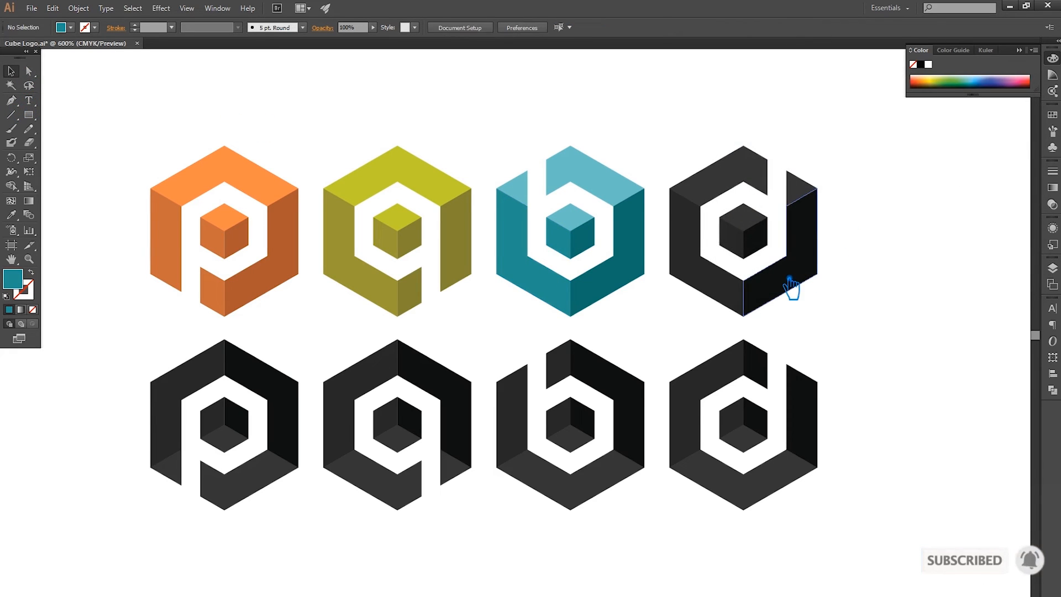
# - Fill the top faces of the upper d logo, including its inner cube, with a pink of about #fc63ac
pyautogui.click(792, 278)
pyautogui.click(885, 260)
pyautogui.moveTo(880, 293); pyautogui.dragTo(835, 320)
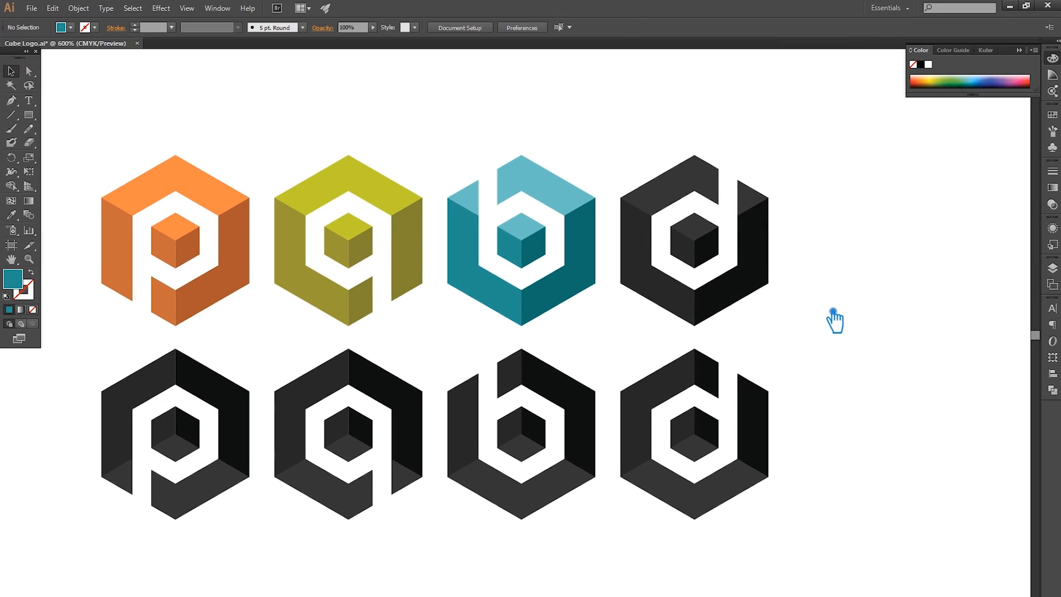
pyautogui.press('a')
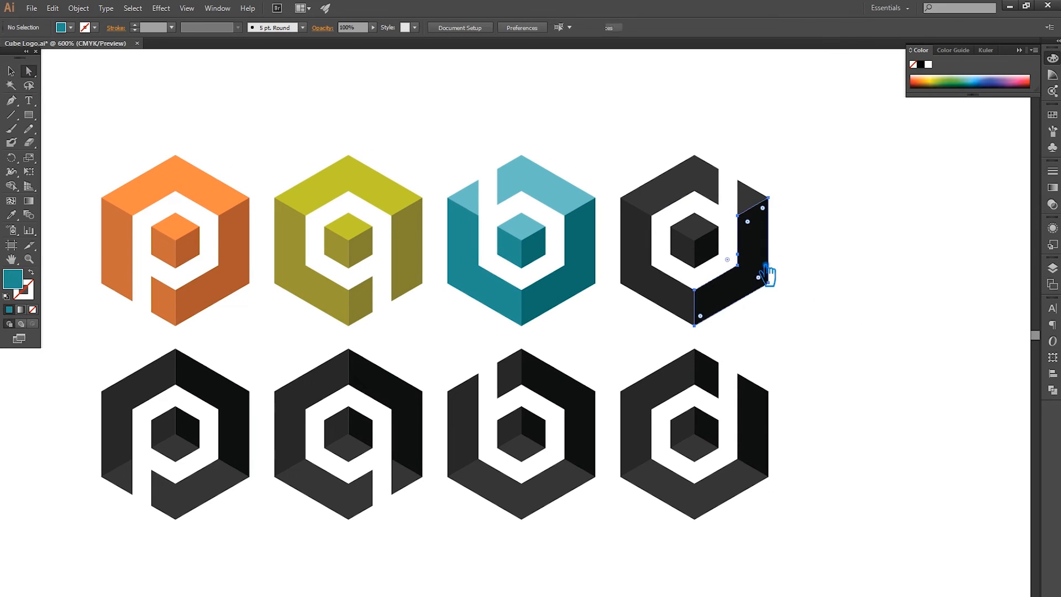
pyautogui.click(720, 255)
pyautogui.click(681, 196)
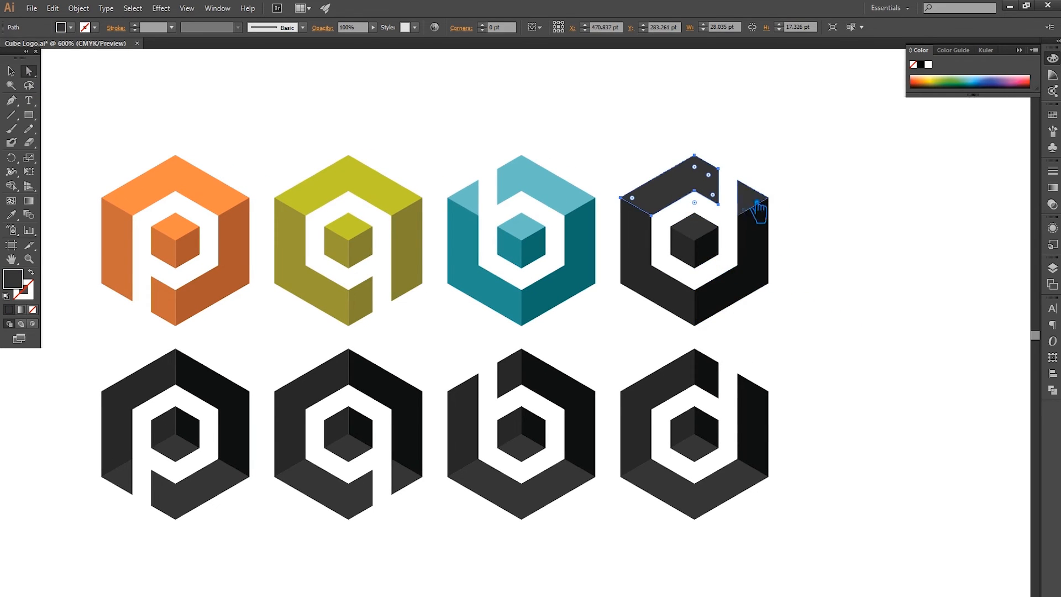
pyautogui.keyDown('shift'); pyautogui.click(750, 206); pyautogui.keyUp('shift')
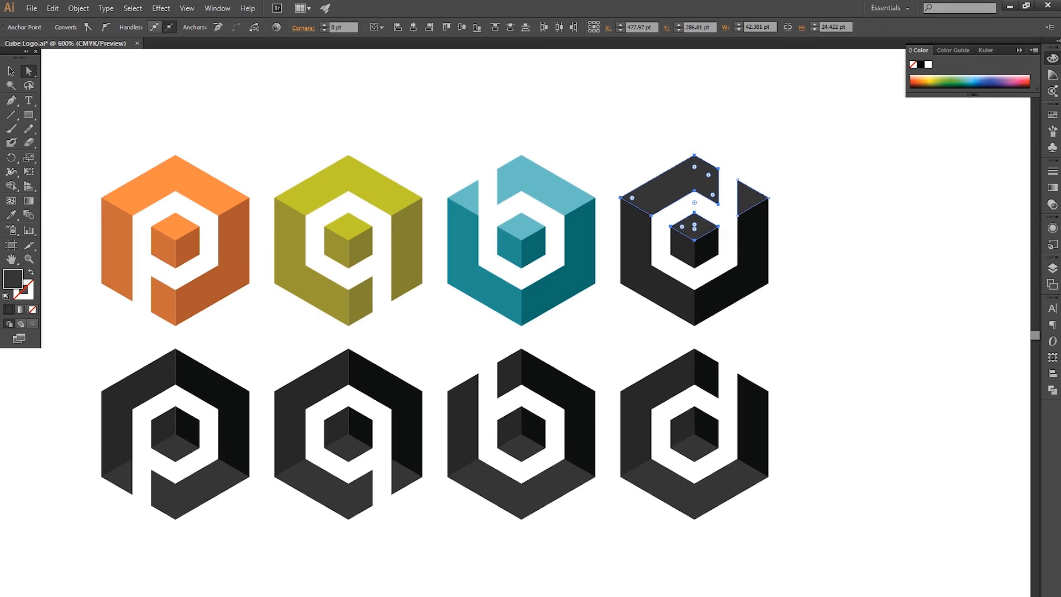
pyautogui.doubleClick(16, 283)
pyautogui.moveTo(900, 150); pyautogui.dragTo(898, 141)
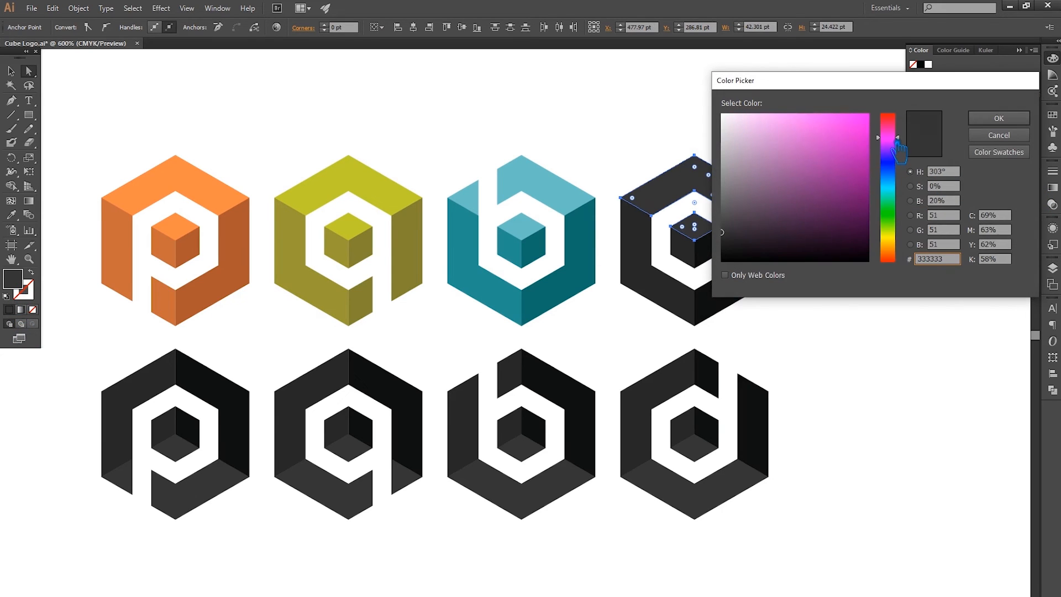
pyautogui.moveTo(835, 169); pyautogui.dragTo(824, 124)
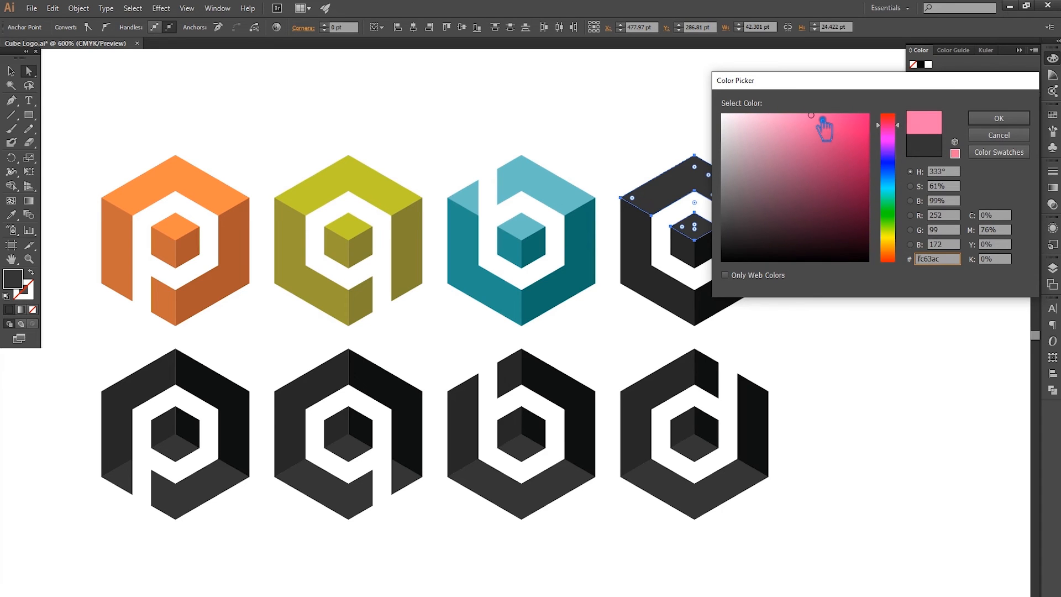
pyautogui.click(999, 118)
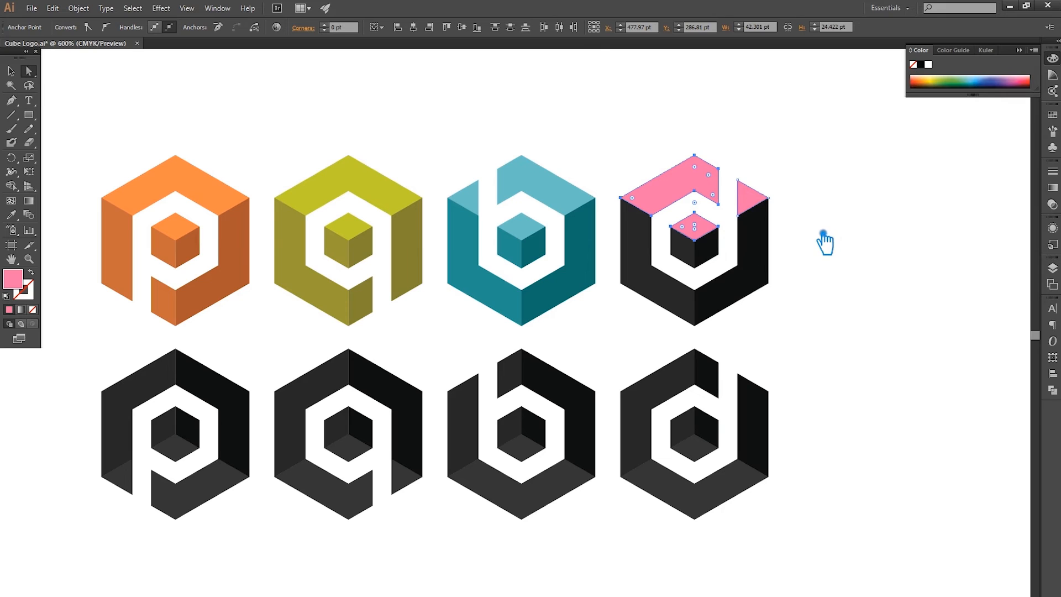
# - Undo the pink fill and fill the upper d logo's top faces, including its inner cube, with light orange #f29a68
pyautogui.hotkey('ctrl', 'z')
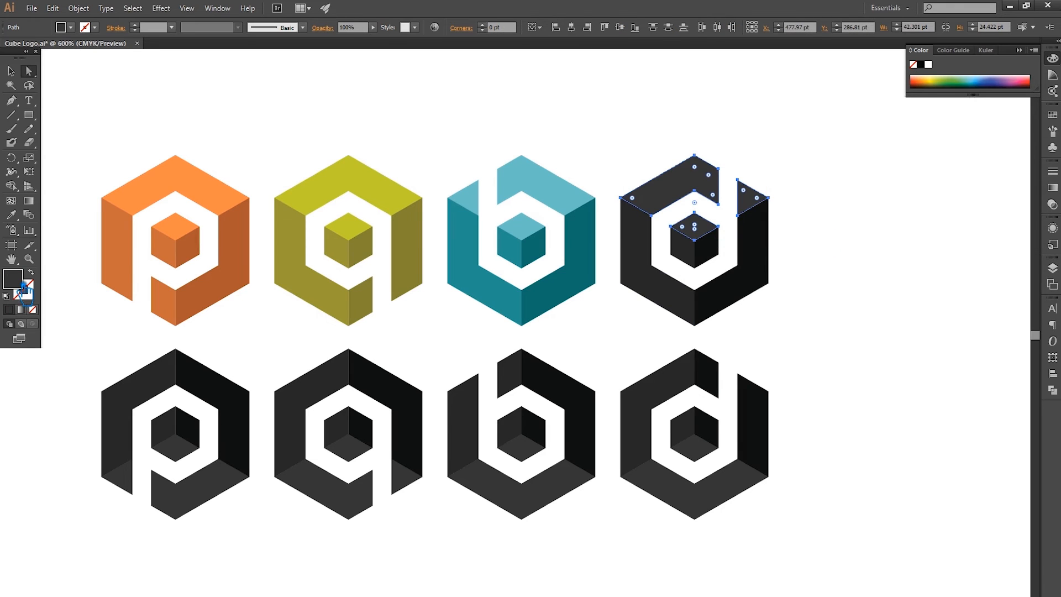
pyautogui.doubleClick(21, 282)
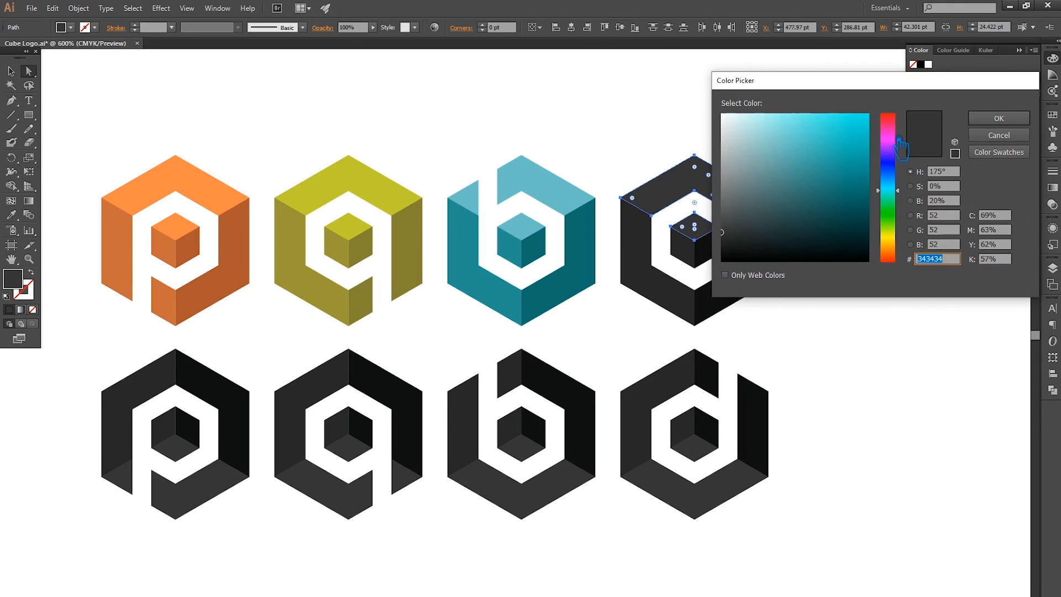
pyautogui.moveTo(892, 246)
pyautogui.mouseDown()
pyautogui.moveTo(901, 263)
pyautogui.moveTo(902, 253)
pyautogui.mouseUp()
pyautogui.moveTo(829, 183); pyautogui.dragTo(817, 127)
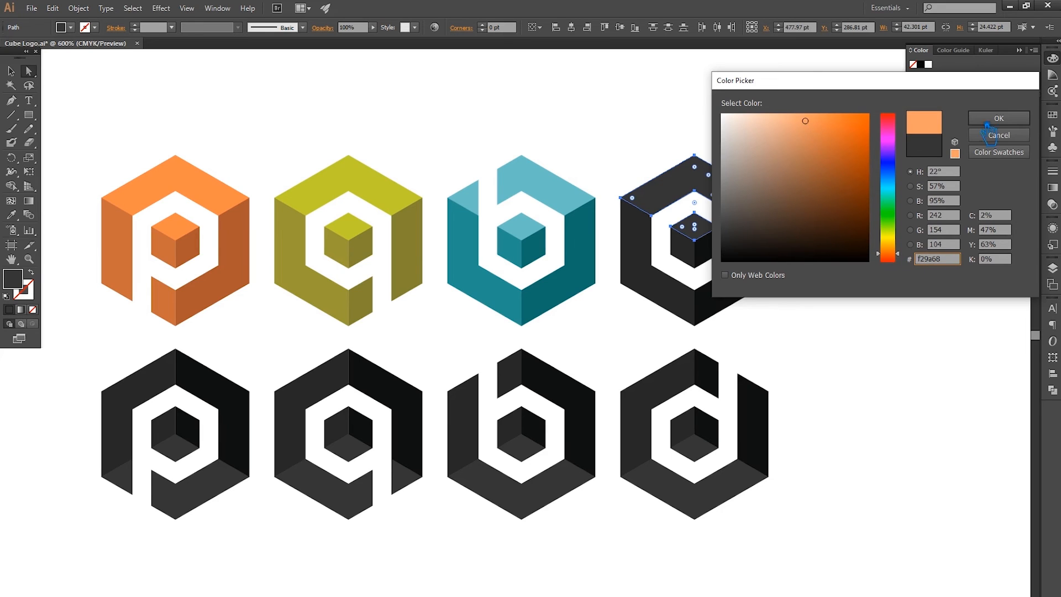
pyautogui.click(988, 119)
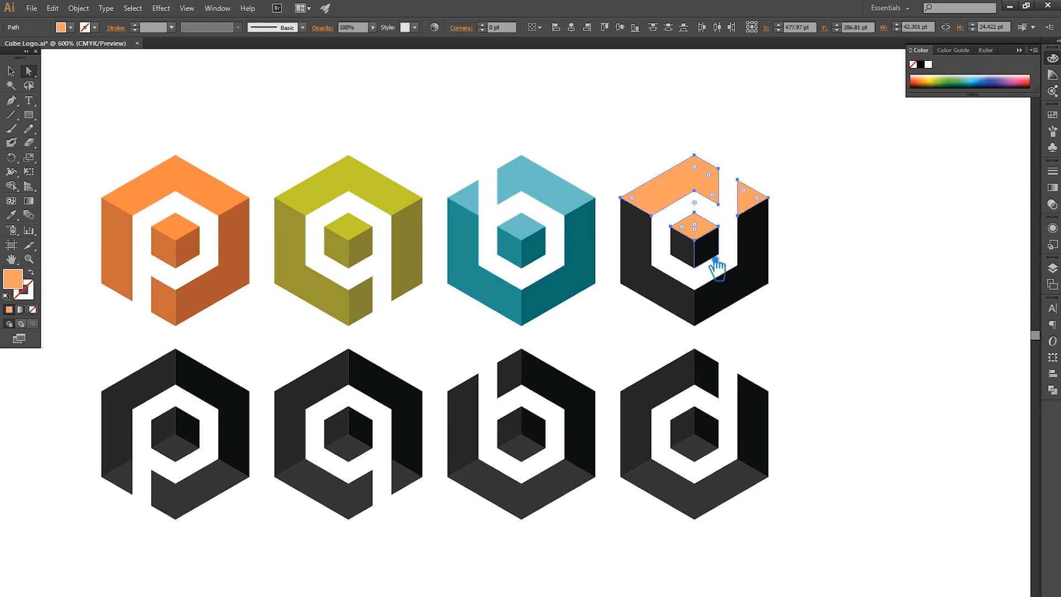
# - Fill the left faces of the upper d logo with the orange sampled from its top face, darkened to #c67146
pyautogui.click(687, 296)
pyautogui.keyDown('shift'); pyautogui.click(687, 246); pyautogui.keyUp('shift')
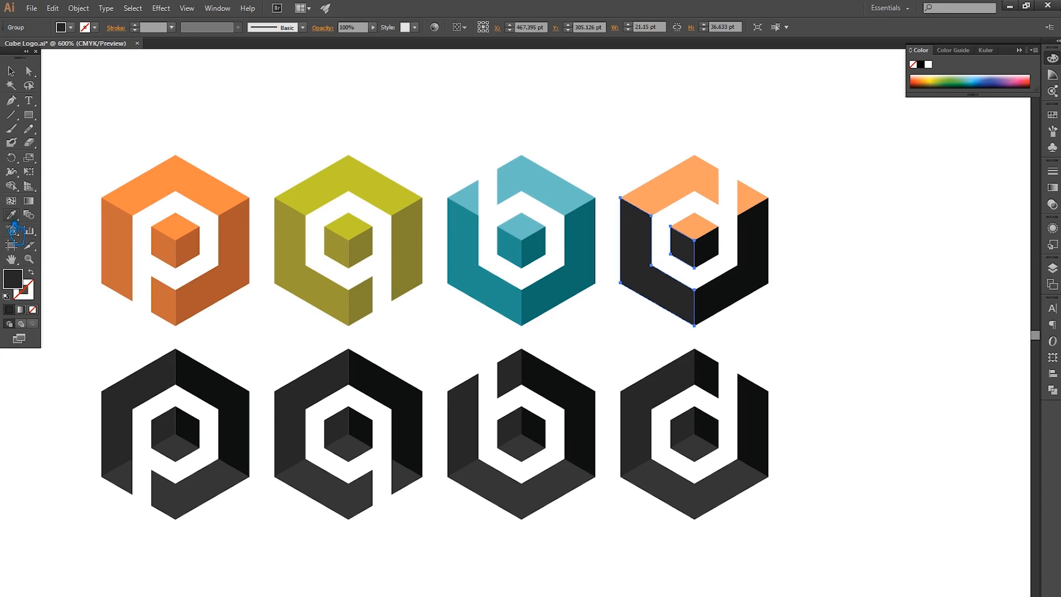
pyautogui.click(704, 195)
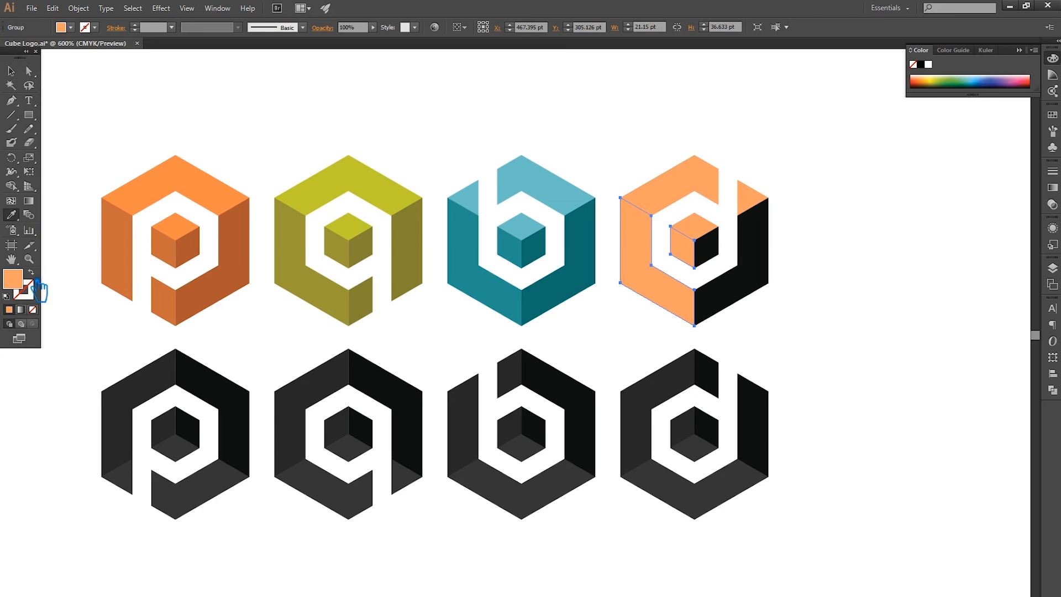
pyautogui.doubleClick(26, 285)
pyautogui.moveTo(832, 135)
pyautogui.mouseDown()
pyautogui.moveTo(816, 132)
pyautogui.moveTo(825, 149)
pyautogui.mouseUp()
pyautogui.click(999, 118)
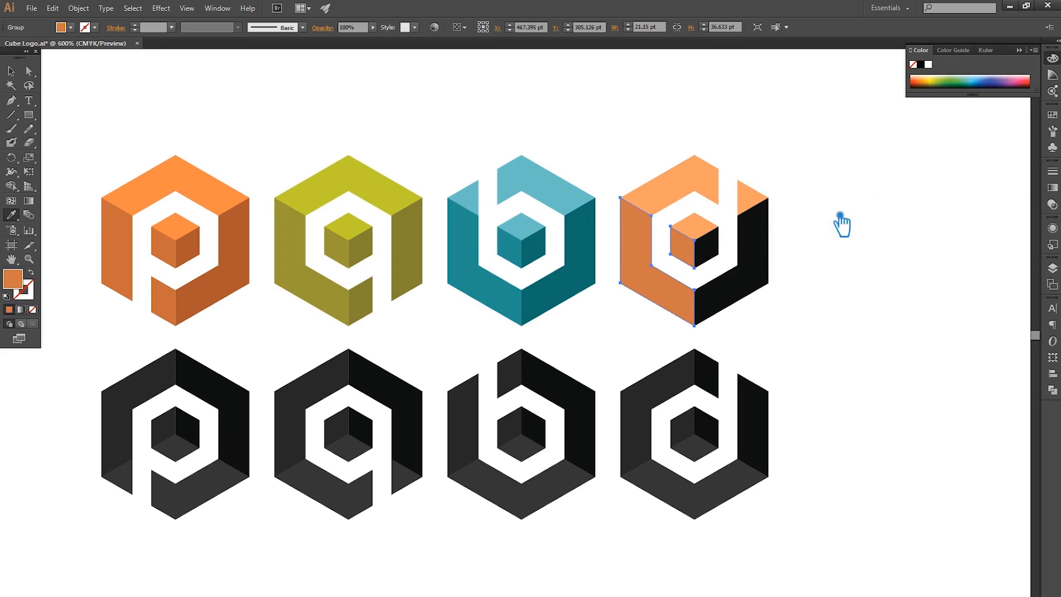
# - Fill the right faces of the upper d logo with the orange sampled from its left face, darkened to a brownish orange
pyautogui.press('a')
pyautogui.click(751, 271)
pyautogui.keyDown('shift'); pyautogui.click(716, 259); pyautogui.keyUp('shift')
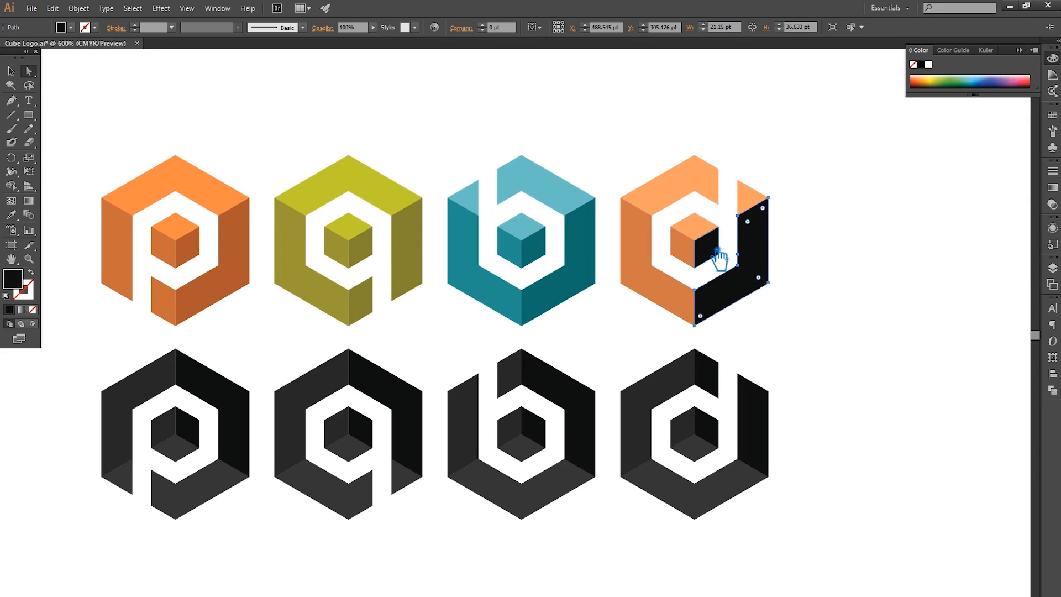
pyautogui.press('i')
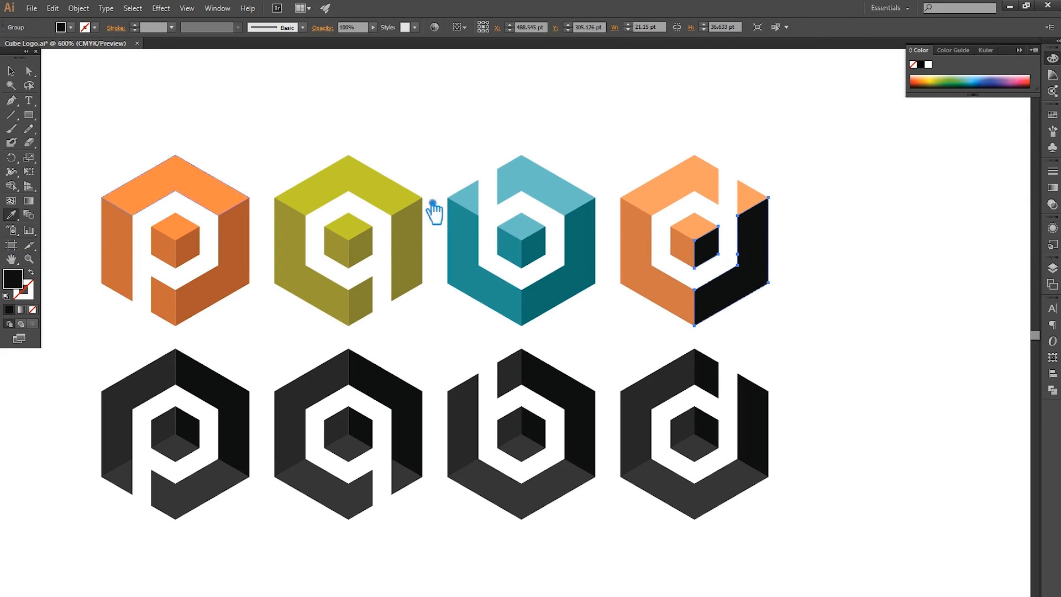
pyautogui.click(663, 244)
pyautogui.doubleClick(20, 283)
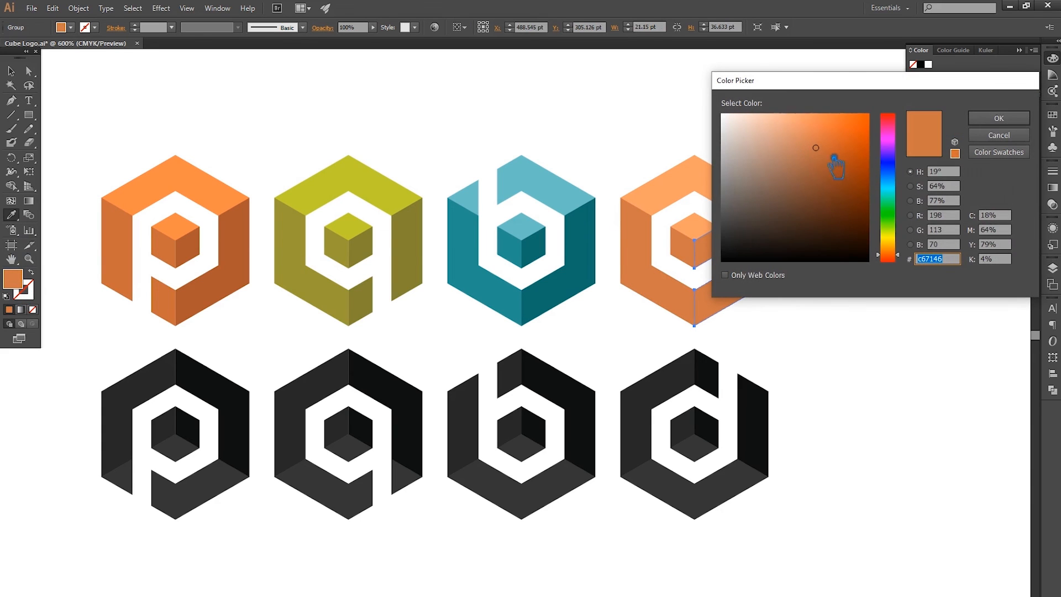
pyautogui.click(822, 158)
pyautogui.click(999, 119)
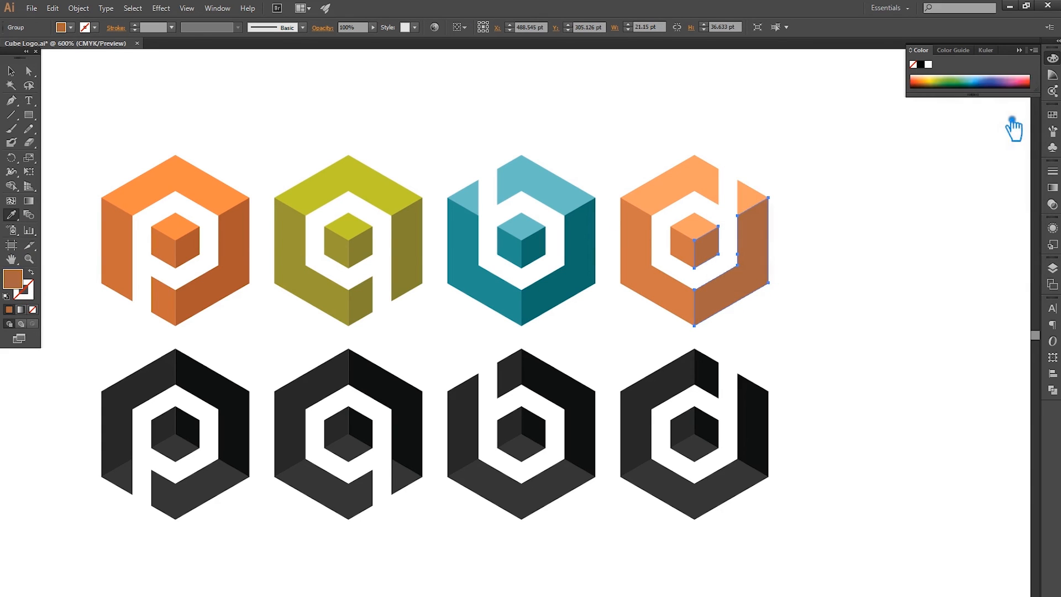
pyautogui.click(216, 92)
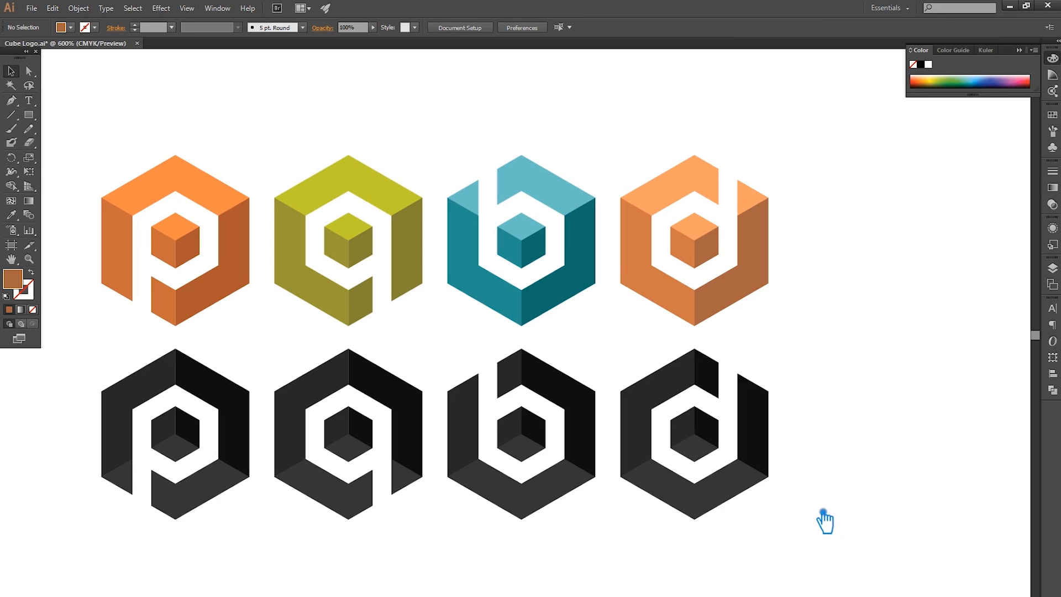
# - Delete the four dark logos of the lower row and place a copy of the coloured row directly below the original
pyautogui.moveTo(824, 534); pyautogui.dragTo(71, 387)
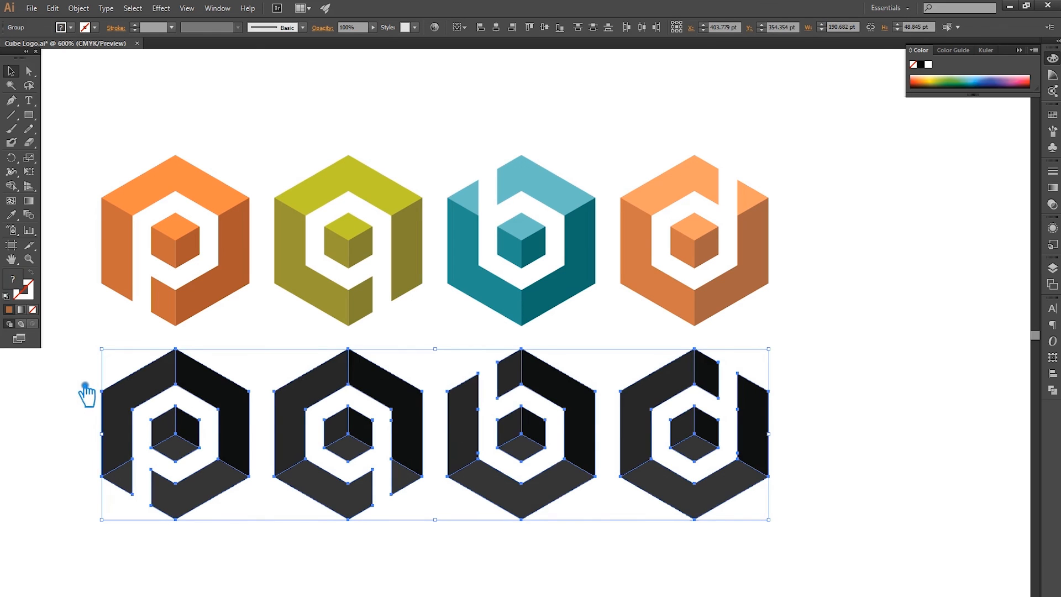
pyautogui.press('Delete')
pyautogui.click(676, 319)
pyautogui.click(857, 381)
pyautogui.moveTo(851, 379); pyautogui.dragTo(123, 182)
pyautogui.moveTo(307, 267); pyautogui.dragTo(311, 453)
# - Reflect the copied lower row of logos across the horizontal axis
pyautogui.rightClick(349, 381)
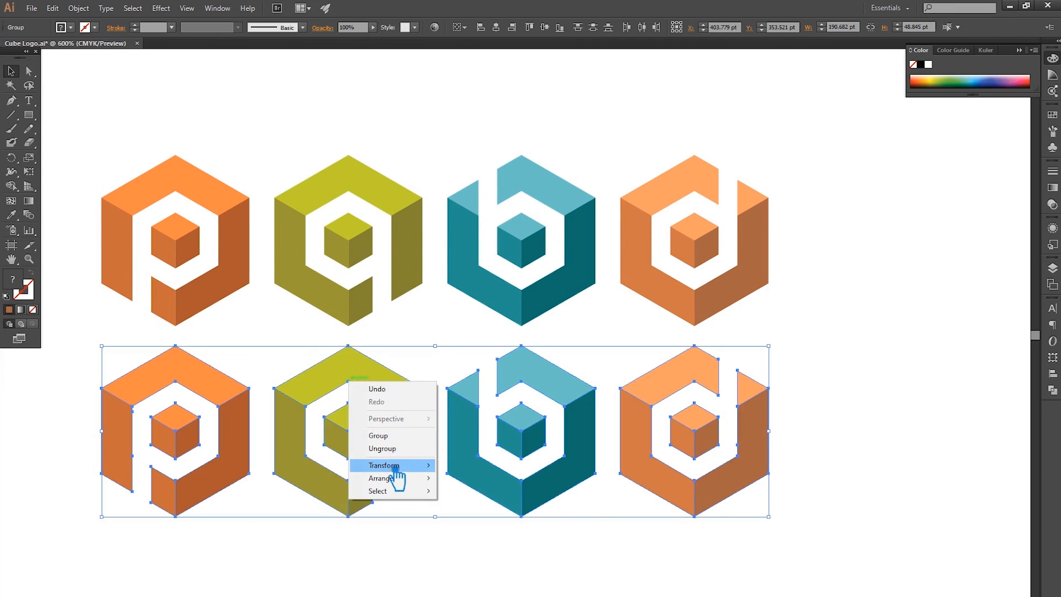
pyautogui.moveTo(401, 471)
pyautogui.click(507, 501)
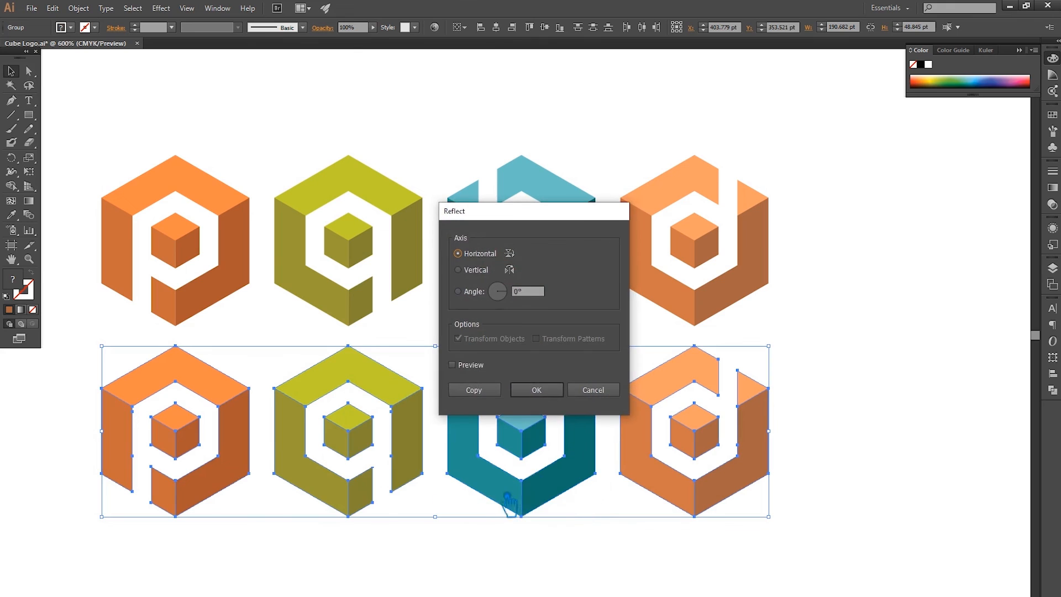
pyautogui.click(559, 388)
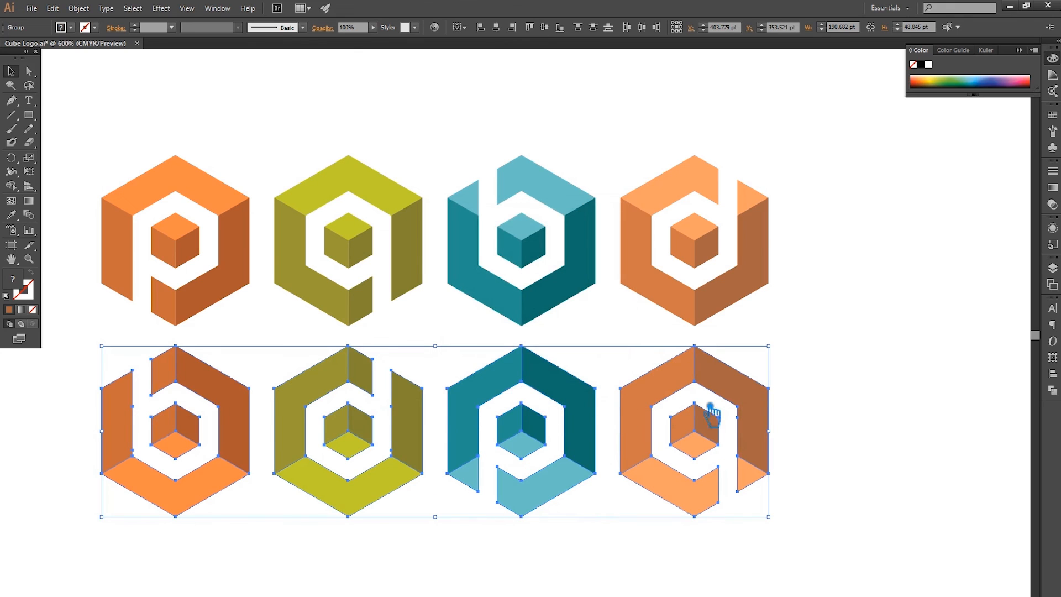
pyautogui.click(812, 360)
# - Reflect the lower row of logos across the vertical axis so its letters read p, q, b, d
pyautogui.moveTo(824, 502); pyautogui.dragTo(31, 355)
pyautogui.rightClick(236, 385)
pyautogui.moveTo(299, 468)
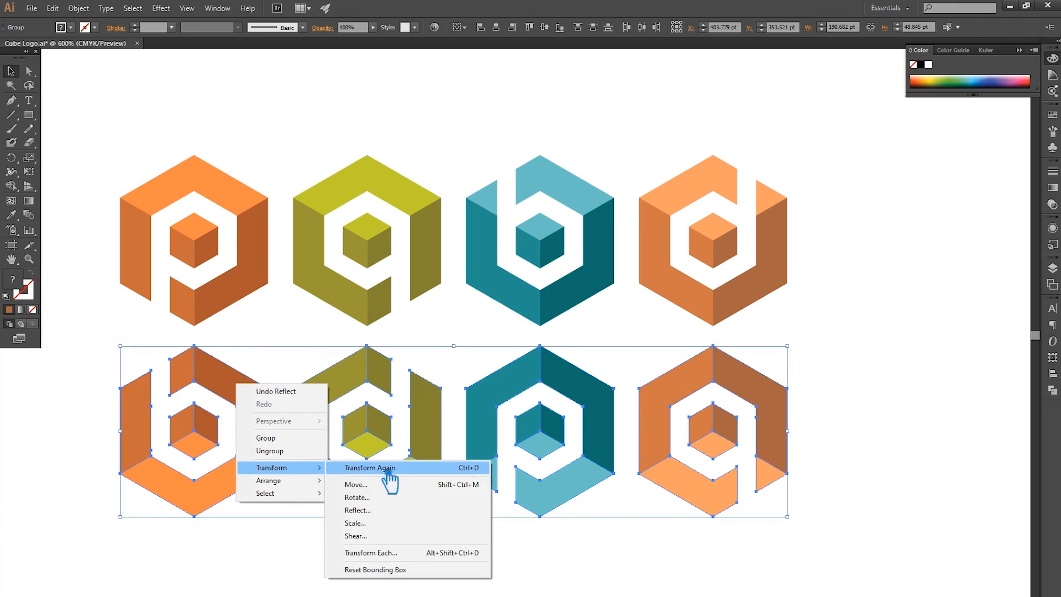
pyautogui.click(358, 510)
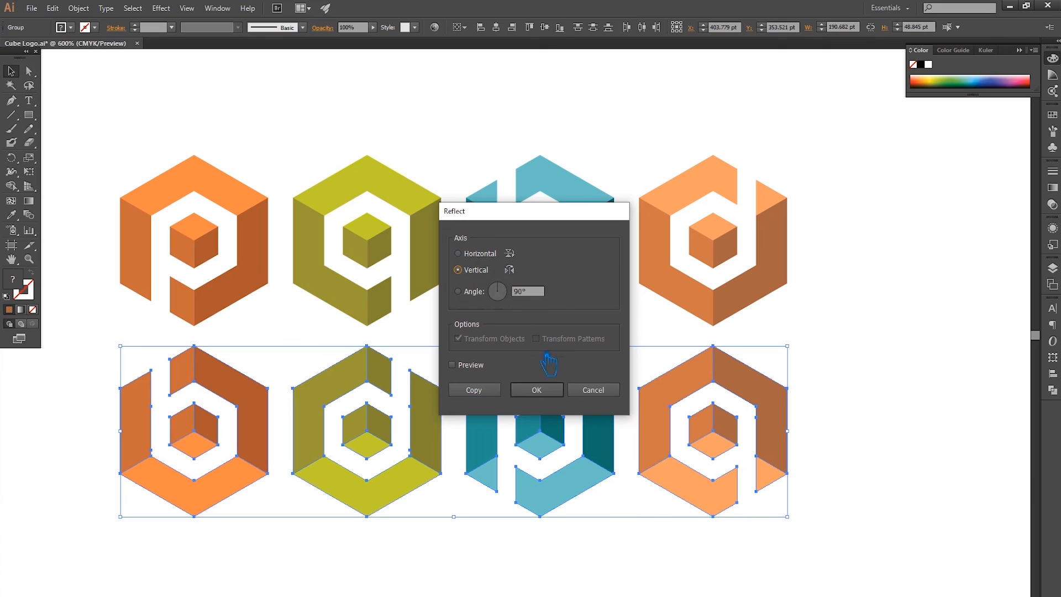
pyautogui.click(552, 391)
pyautogui.click(848, 352)
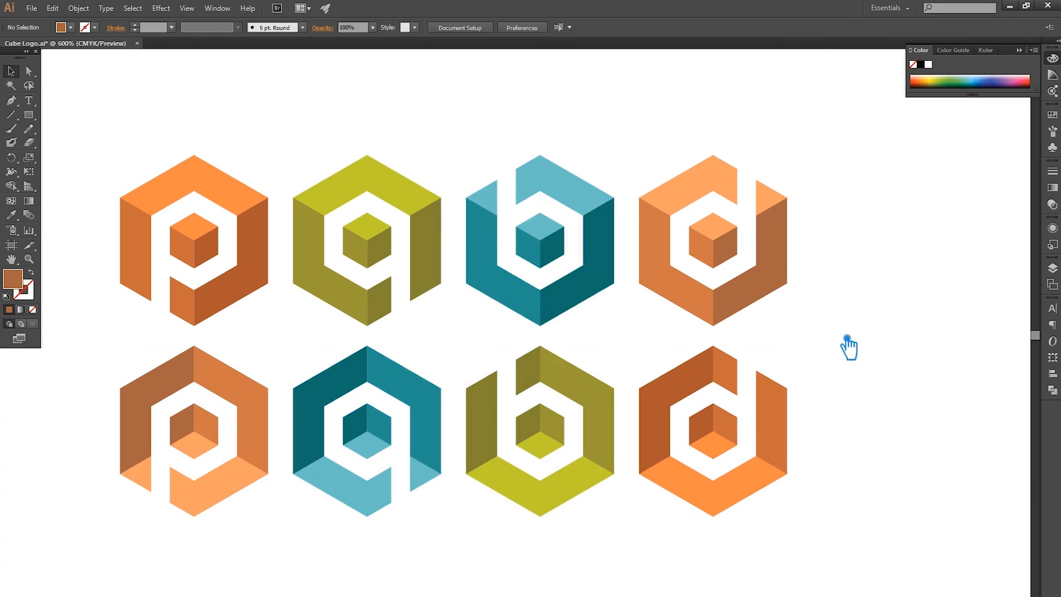
# - Collapse the expanded Color controls and centre both logo rows in view
pyautogui.moveTo(813, 343); pyautogui.dragTo(888, 356)
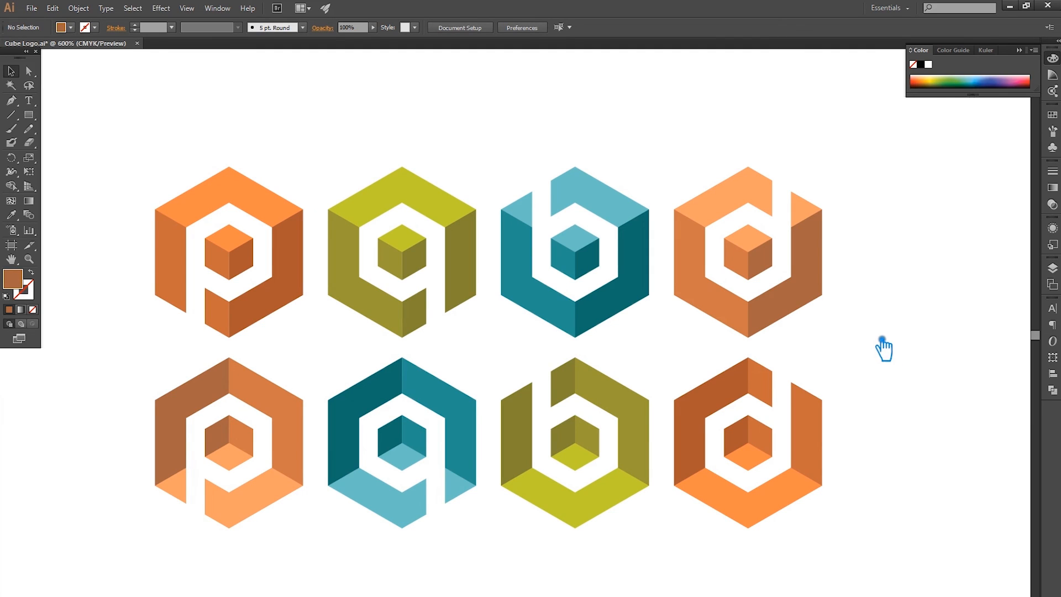
pyautogui.click(1038, 59)
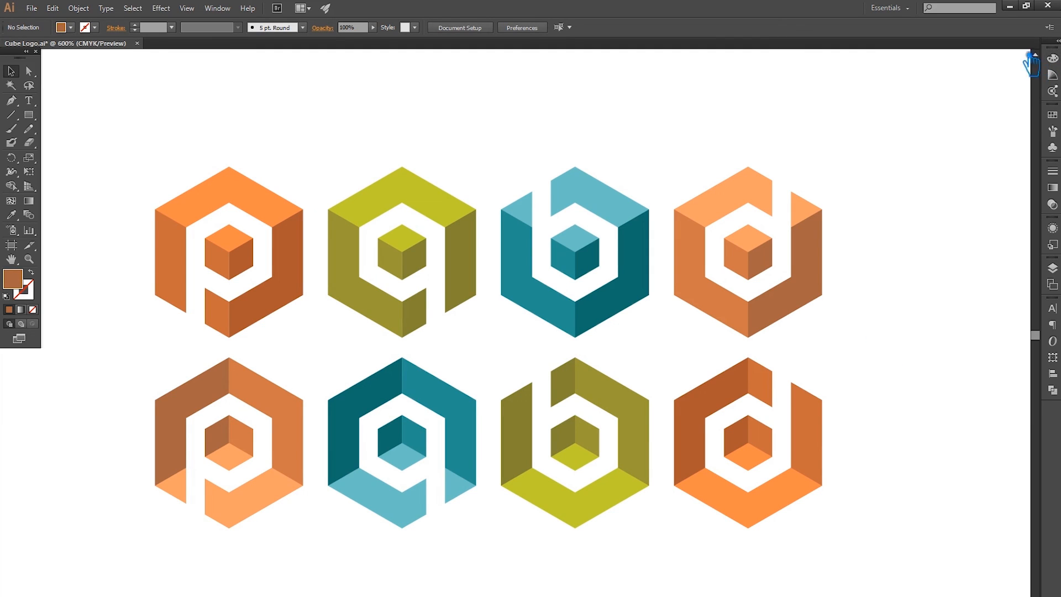
pyautogui.moveTo(957, 333); pyautogui.dragTo(980, 321)
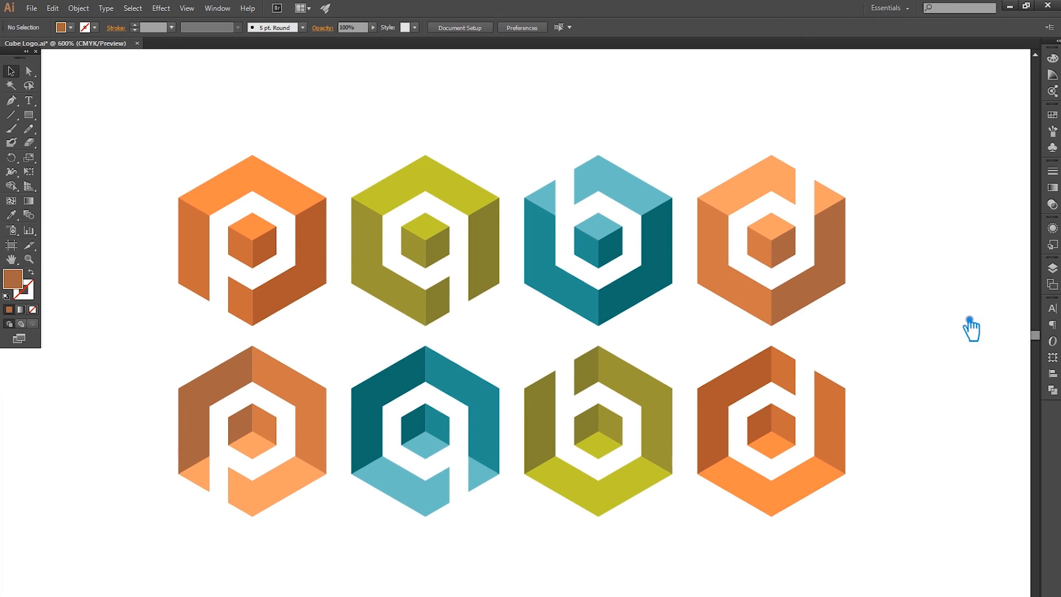